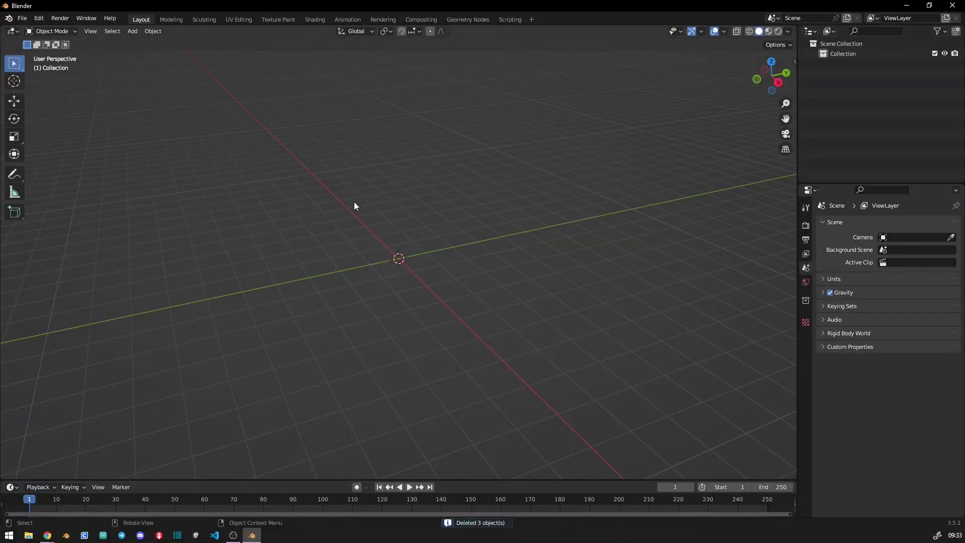
Add a cylinder and raise it 1 m on Z so its base rests on the grid
{"action": "key", "text": "shift+a"}
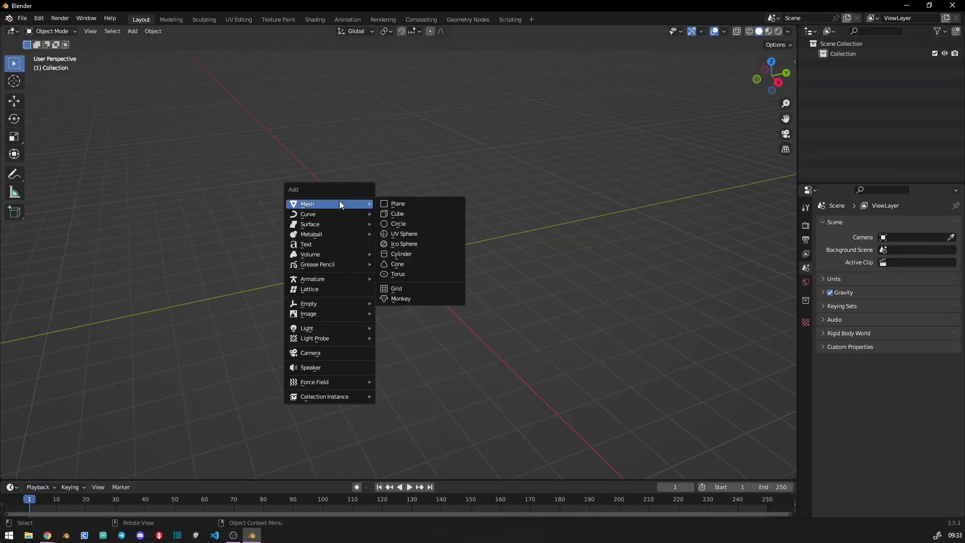
{"action": "left_click", "coordinate": [410, 251]}
{"action": "key", "text": "KP_1"}
{"action": "middle_click_drag", "start_coordinate": [362, 218], "coordinate": [414, 406], "text": "shift"}
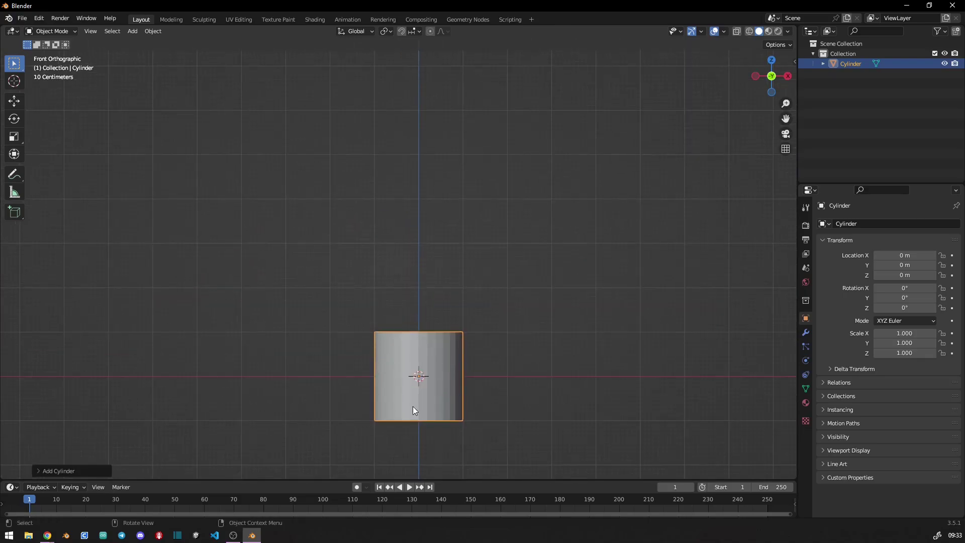
{"action": "key", "text": "g"}
{"action": "key", "text": "z"}
{"action": "left_click", "coordinate": [397, 306]}
{"action": "left_click", "coordinate": [396, 345]}
{"action": "mouse_move", "coordinate": [396, 345]}
{"action": "middle_mouse_down"}
{"action": "mouse_move", "coordinate": [399, 254]}
{"action": "mouse_move", "coordinate": [352, 240]}
{"action": "middle_mouse_up"}
{"action": "key", "text": "KP_1"}
Enter Edit Mode on the cylinder in the Modeling workspace, viewed from the front
{"action": "key", "text": "ctrl+Tab"}
{"action": "left_click", "coordinate": [355, 276]}
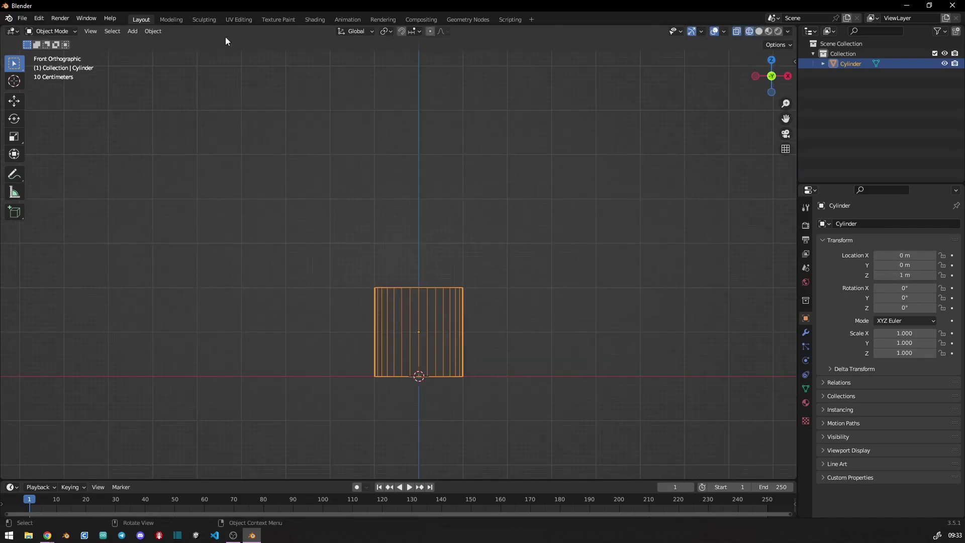
{"action": "left_click", "coordinate": [171, 19]}
{"action": "key", "text": "KP_1"}
{"action": "scroll", "coordinate": [320, 252], "scroll_direction": "up", "scroll_amount": 2}
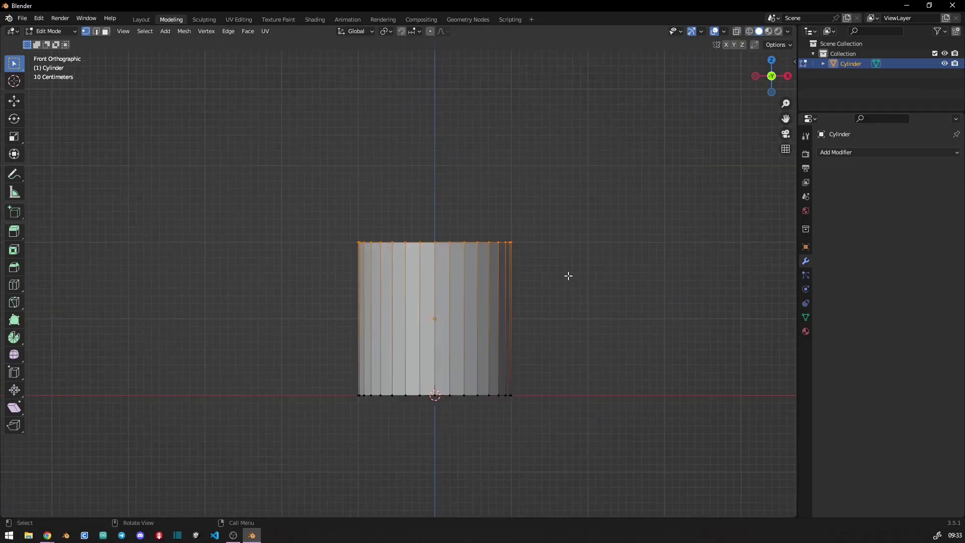
Switch to wireframe, then lower and resize the cylinder's top ring
{"action": "left_click", "coordinate": [505, 267]}
{"action": "key", "text": "g"}
{"action": "key", "text": "z"}
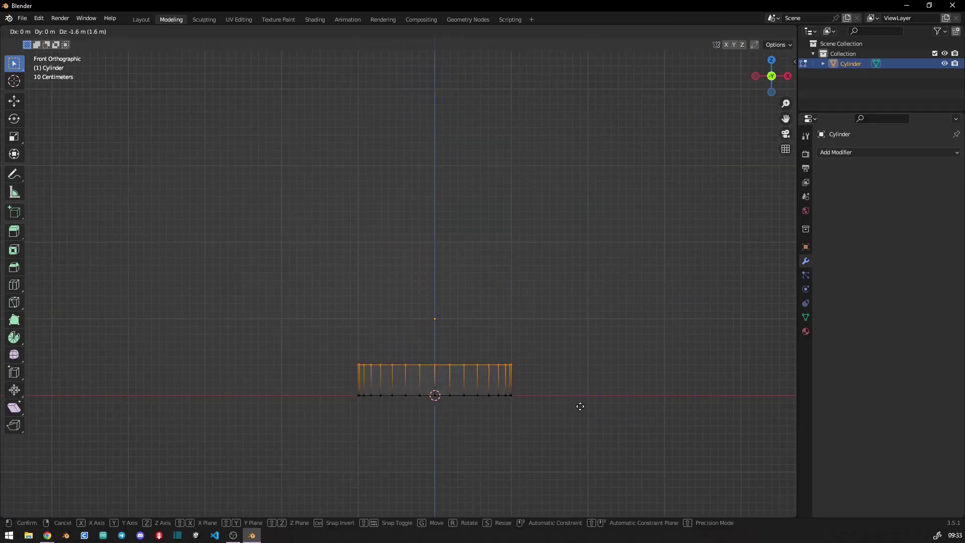
{"action": "left_click", "coordinate": [558, 402]}
{"action": "key", "text": "s"}
{"action": "left_click", "coordinate": [374, 347]}
Extrude the top ring upward three times into a tall stacked column
{"action": "key", "text": "e"}
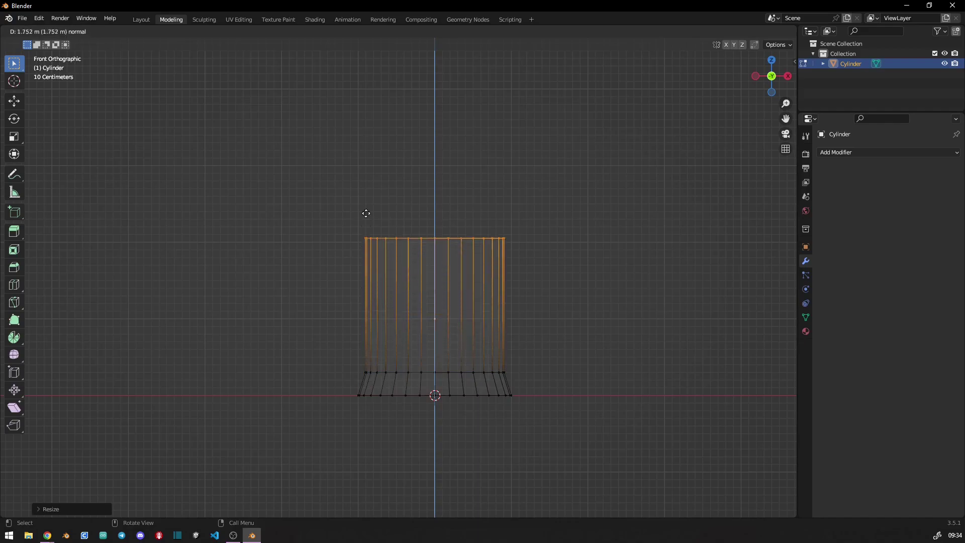
{"action": "left_click", "coordinate": [363, 220]}
{"action": "scroll", "coordinate": [418, 356], "scroll_direction": "down", "scroll_amount": 3}
{"action": "key", "text": "e"}
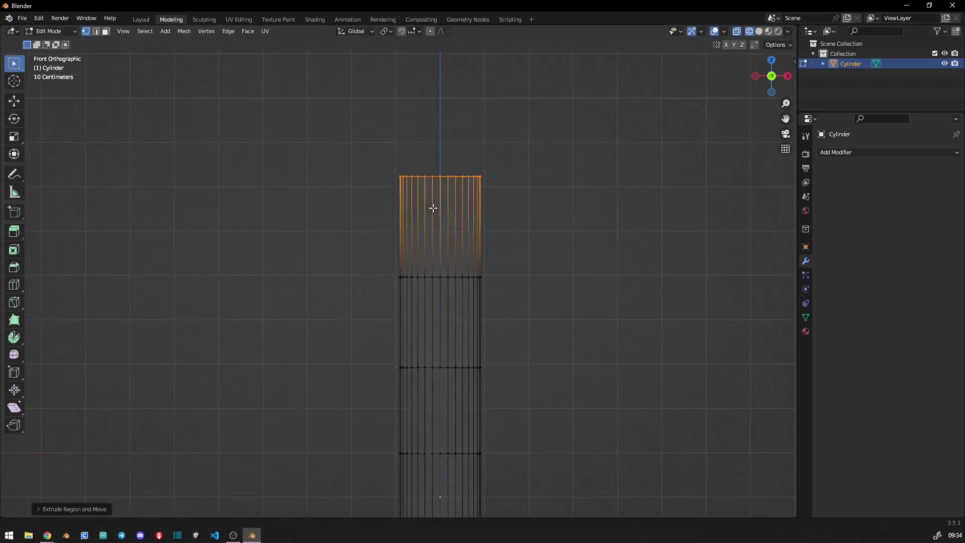
{"action": "scroll", "coordinate": [433, 207], "scroll_direction": "up", "scroll_amount": 4}
{"action": "scroll", "coordinate": [429, 300], "scroll_direction": "up", "scroll_amount": 2}
{"action": "key", "text": "e"}
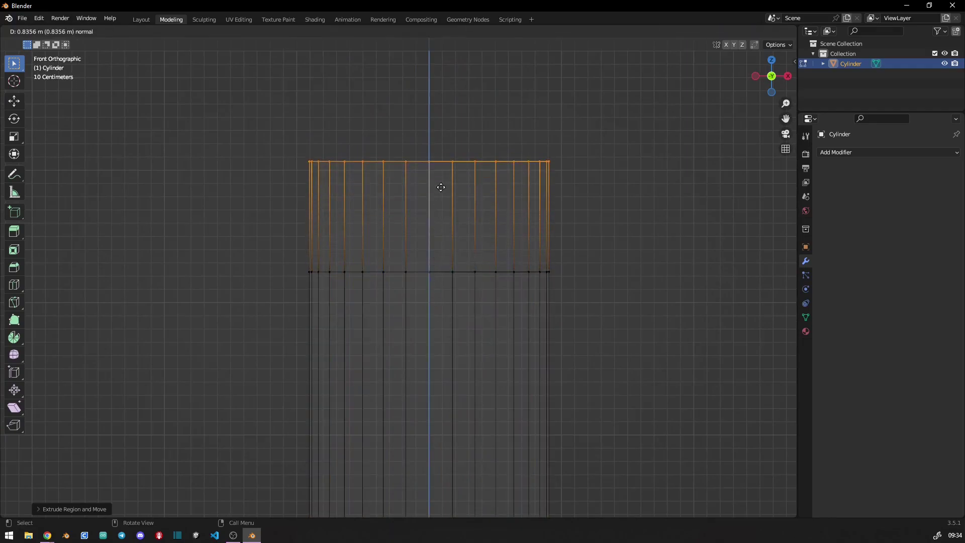
{"action": "left_click", "coordinate": [278, 155]}
Try lowering the top vertices into a slanted rim, then undo the slanted edits
{"action": "left_click_drag", "start_coordinate": [278, 155], "coordinate": [531, 226]}
{"action": "key", "text": "g"}
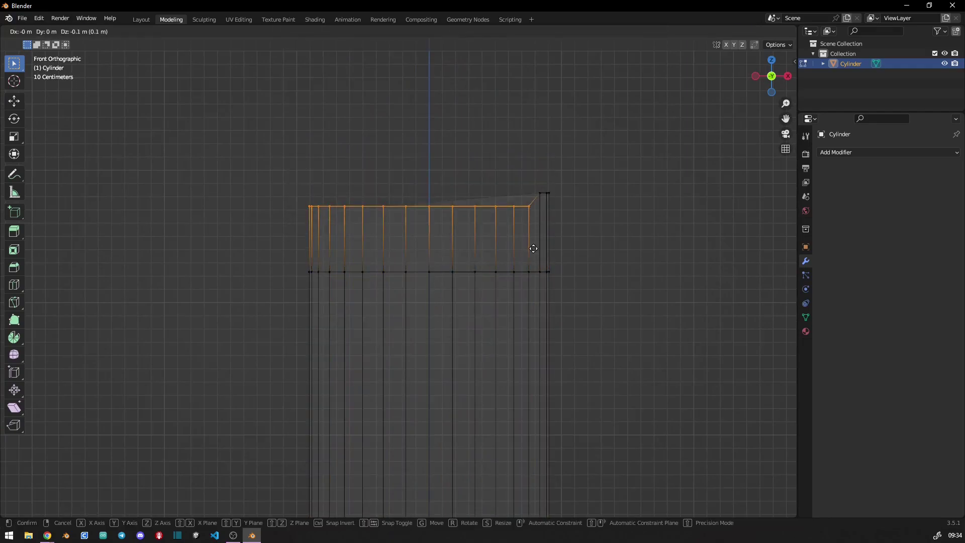
{"action": "left_click", "coordinate": [532, 258]}
{"action": "key", "text": "g"}
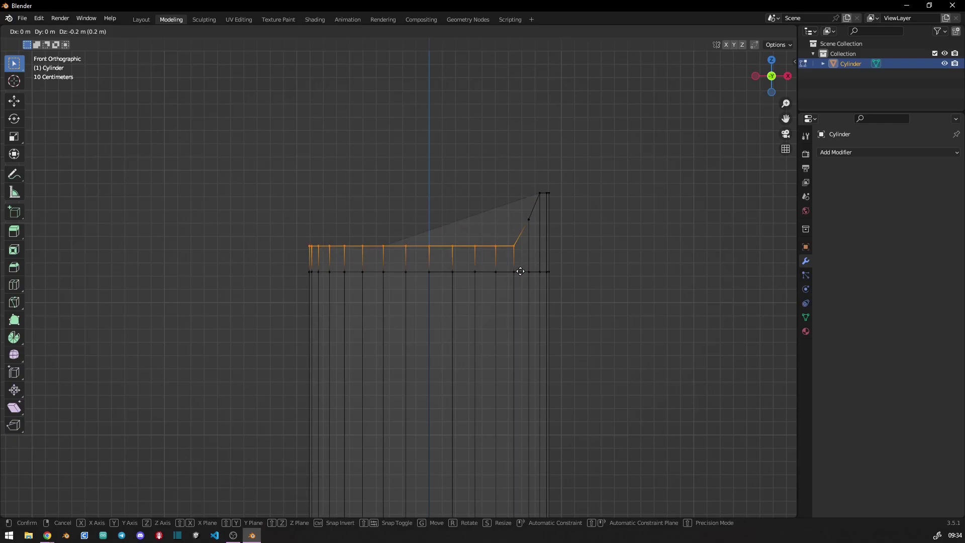
{"action": "left_click", "coordinate": [517, 266]}
{"action": "right_click", "coordinate": [517, 266]}
{"action": "left_click_drag", "start_coordinate": [284, 198], "coordinate": [495, 256]}
{"action": "key", "text": "g"}
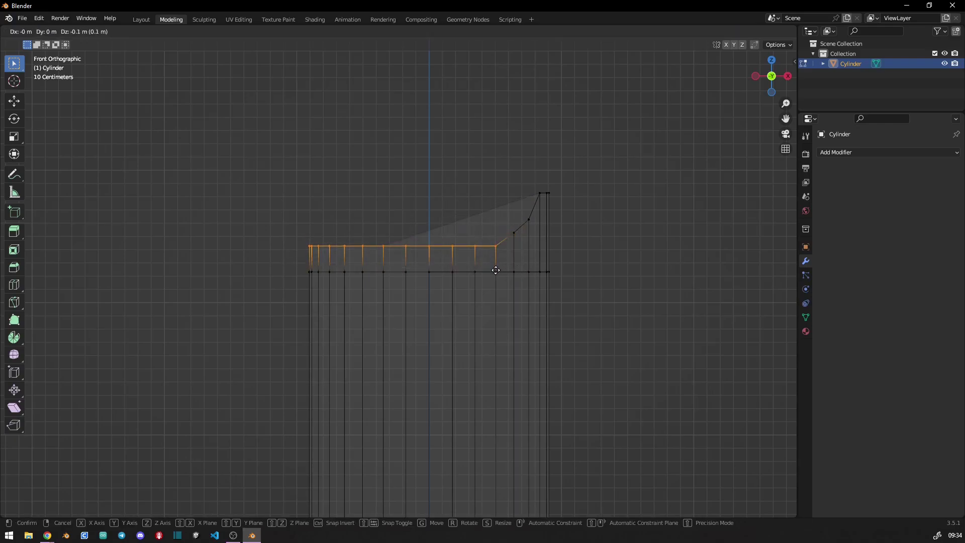
{"action": "left_click", "coordinate": [496, 268]}
{"action": "left_click_drag", "start_coordinate": [254, 151], "coordinate": [572, 255]}
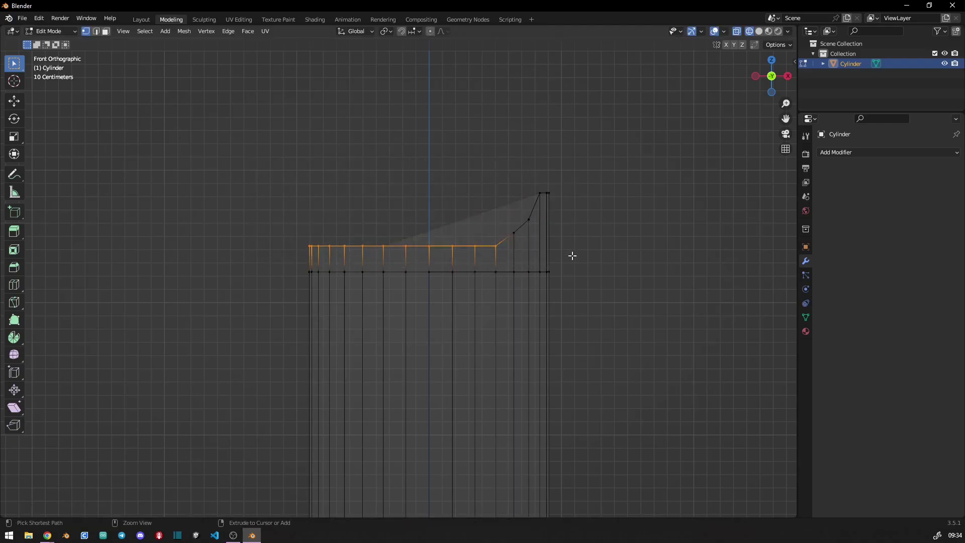
{"action": "key", "text": "ctrl+z"}
{"action": "key", "text": "ctrl+z"}
Orbit to a perspective view, switch to solid shading and inset the top face
{"action": "mouse_move", "coordinate": [514, 227]}
{"action": "middle_mouse_down"}
{"action": "mouse_move", "coordinate": [486, 280]}
{"action": "mouse_move", "coordinate": [421, 297]}
{"action": "middle_mouse_up"}
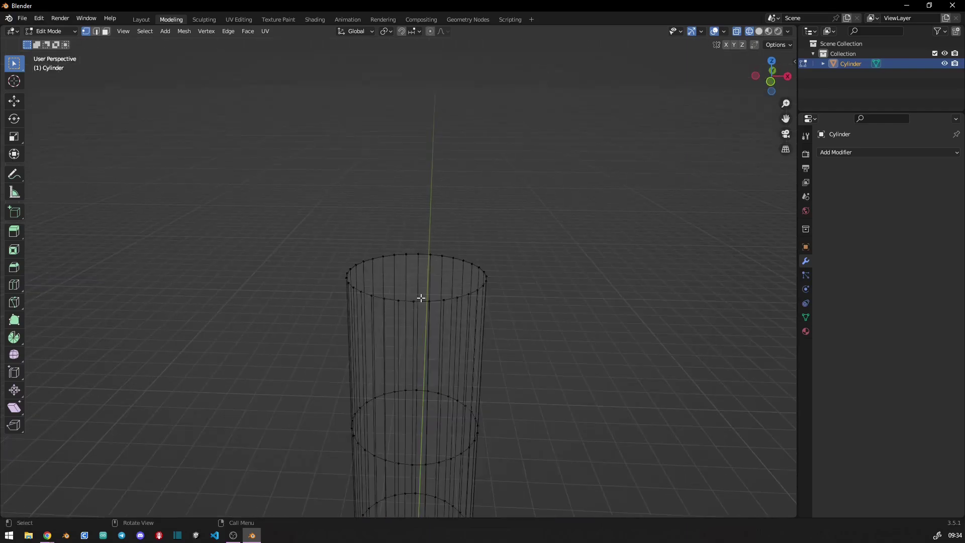
{"action": "scroll", "coordinate": [421, 298], "scroll_direction": "down", "scroll_amount": 3}
{"action": "scroll", "coordinate": [360, 327], "scroll_direction": "down", "scroll_amount": 2}
{"action": "mouse_move", "coordinate": [360, 327]}
{"action": "middle_mouse_down"}
{"action": "mouse_move", "coordinate": [360, 366]}
{"action": "mouse_move", "coordinate": [352, 333]}
{"action": "middle_mouse_up"}
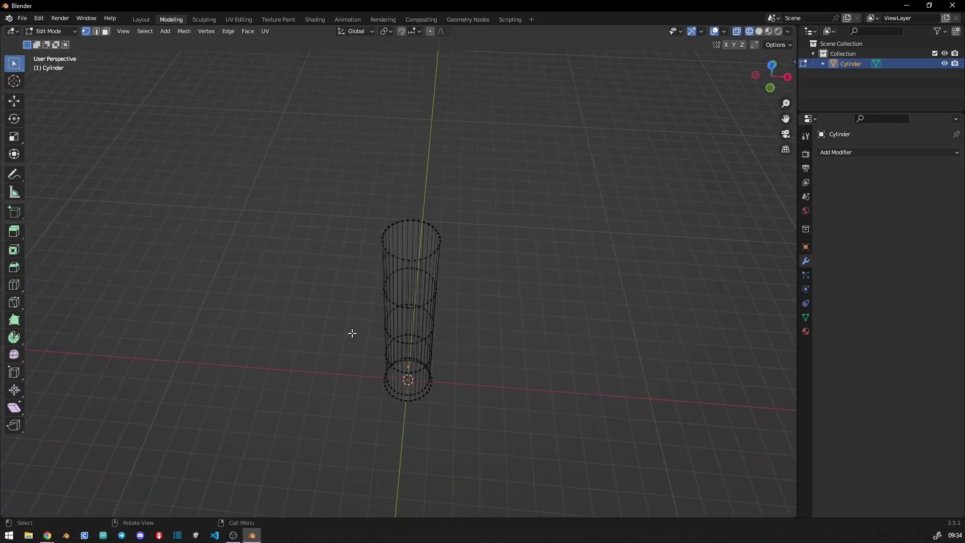
{"action": "left_click", "coordinate": [432, 315]}
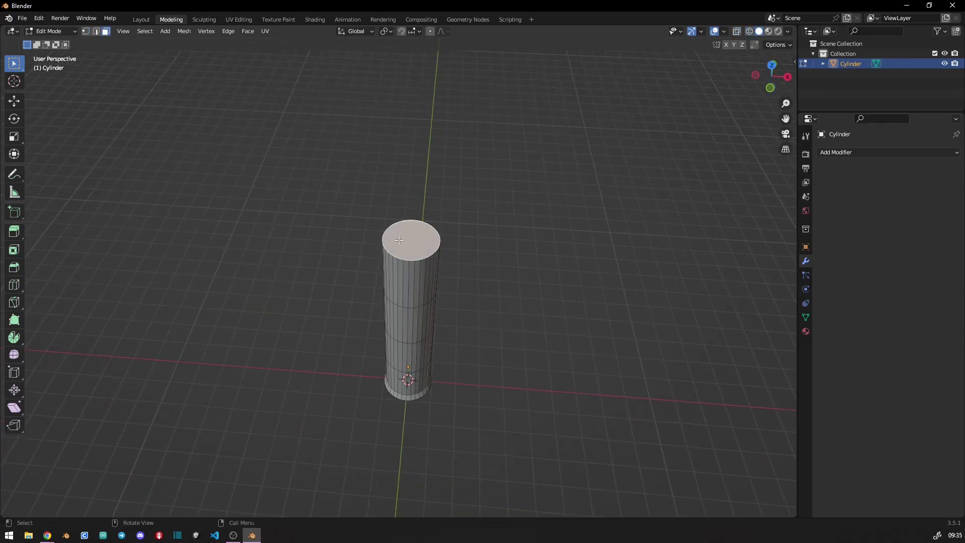
{"action": "left_click", "coordinate": [284, 237]}
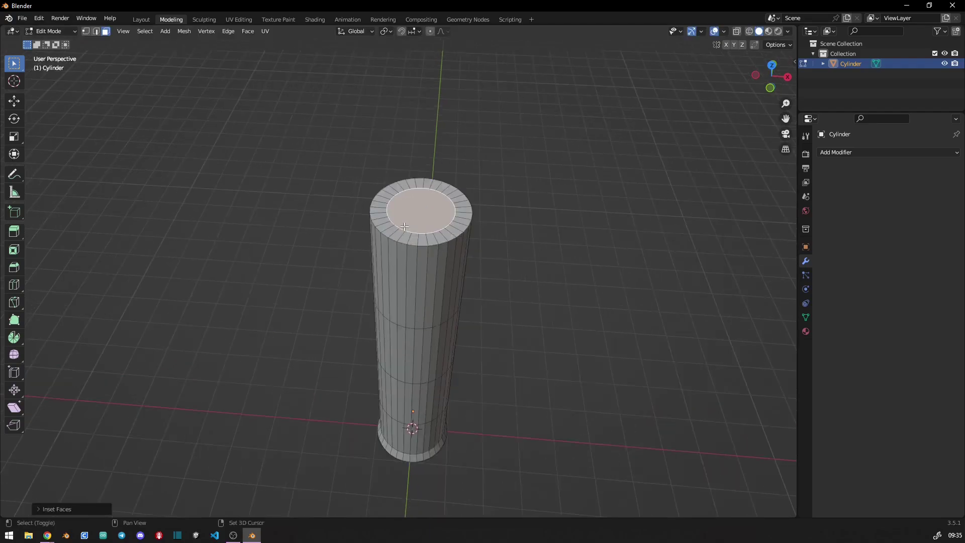
Extrude several groups of rim faces upward to uneven heights for a jagged rim
{"action": "scroll", "coordinate": [412, 239], "scroll_direction": "up", "scroll_amount": 3}
{"action": "scroll", "coordinate": [427, 302], "scroll_direction": "up", "scroll_amount": 2}
{"action": "left_click", "coordinate": [512, 289]}
{"action": "left_click", "coordinate": [521, 303], "text": "shift"}
{"action": "left_click", "coordinate": [523, 351], "text": "shift"}
{"action": "key", "text": "e"}
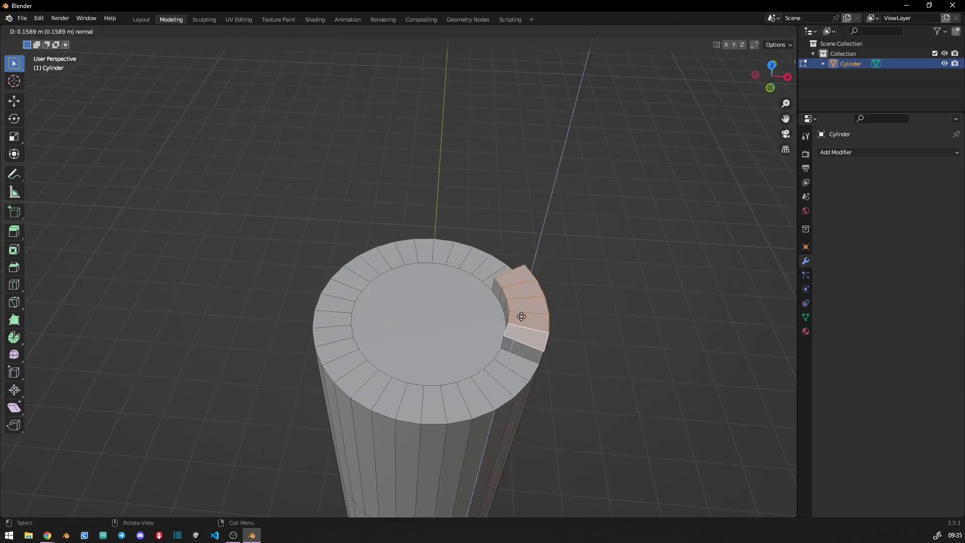
{"action": "left_click", "coordinate": [526, 296]}
{"action": "key", "text": "e"}
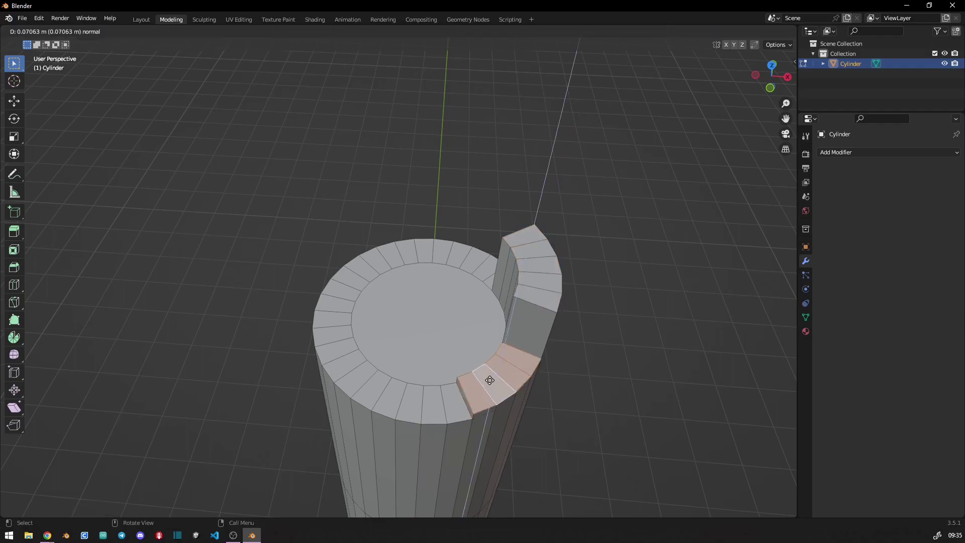
{"action": "left_click", "coordinate": [483, 341]}
{"action": "key", "text": "e"}
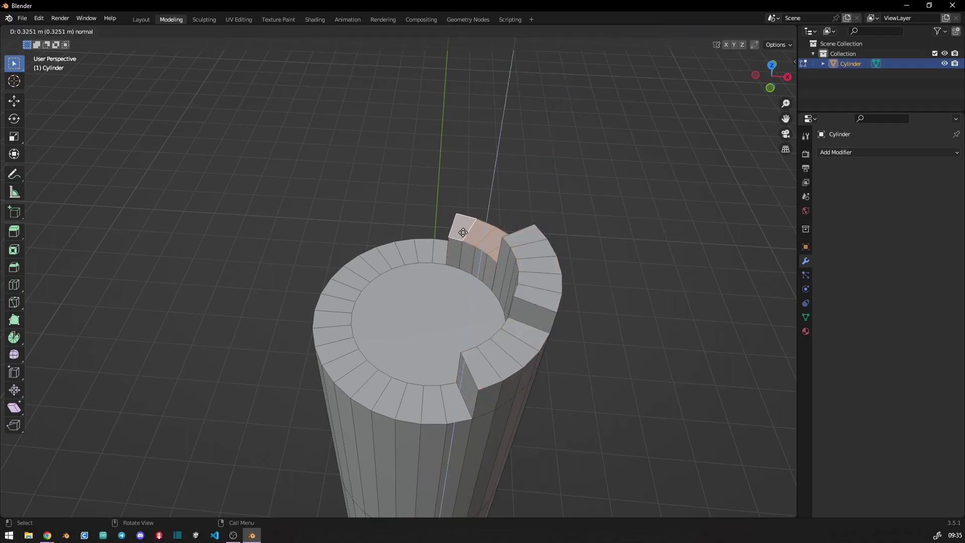
{"action": "left_click", "coordinate": [394, 259]}
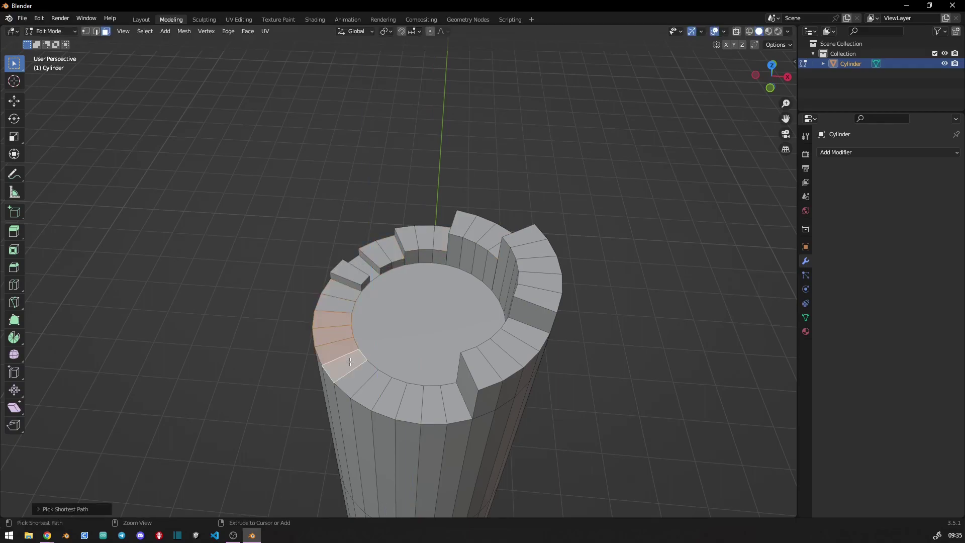
Undo the last rim extrusion and select the inner top cap face
{"action": "key", "text": "e"}
{"action": "key", "text": "ctrl+z"}
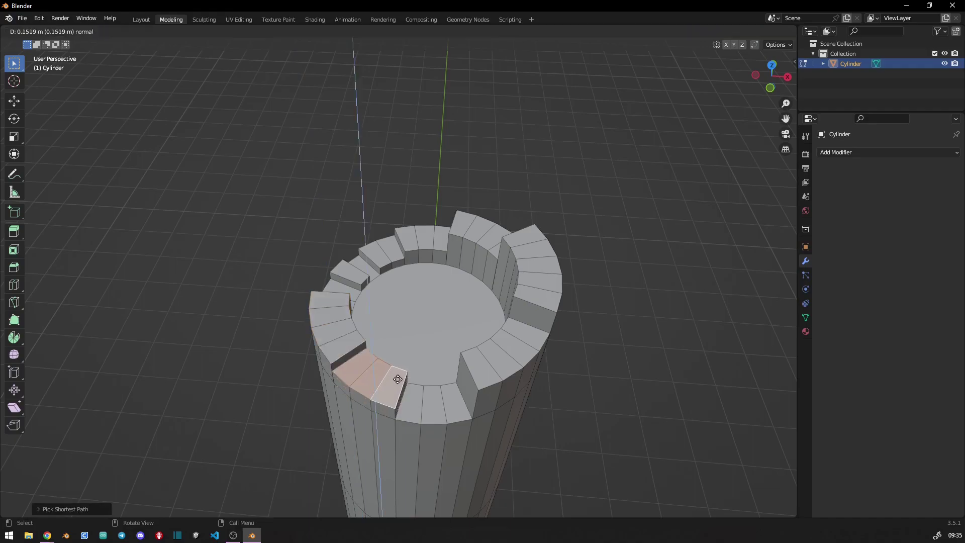
{"action": "key", "text": "ctrl+z"}
{"action": "key", "text": "ctrl+z"}
{"action": "left_click", "coordinate": [429, 403]}
{"action": "middle_click_drag", "start_coordinate": [429, 402], "coordinate": [467, 303]}
{"action": "left_click", "coordinate": [467, 302]}
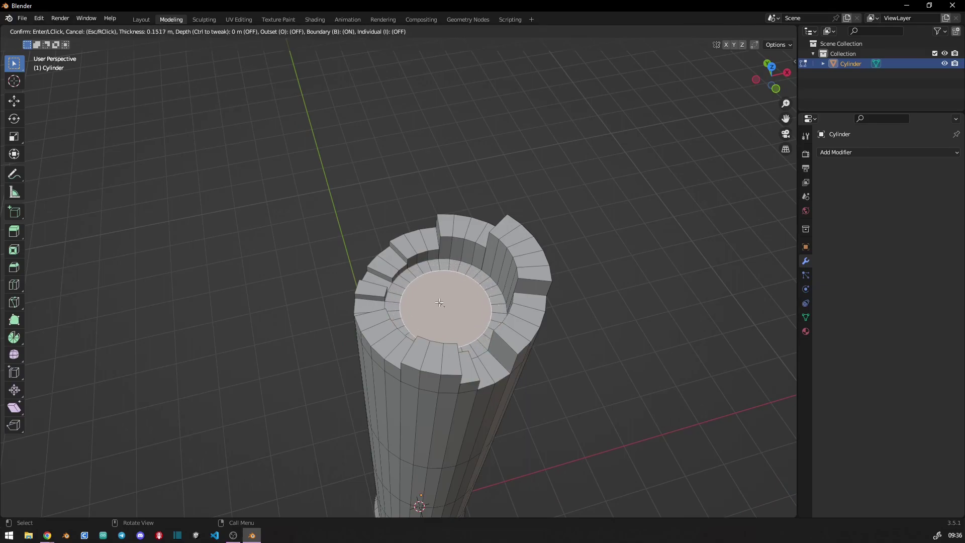
Inset and shrink the top cap, then extrude it up into a thin wick
{"action": "left_click", "coordinate": [439, 302]}
{"action": "key", "text": "s"}
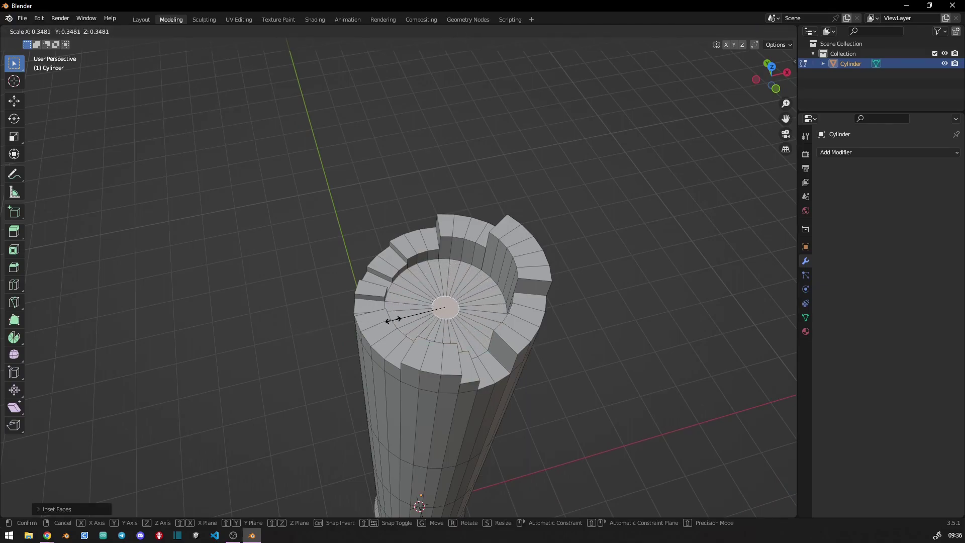
{"action": "left_click", "coordinate": [414, 315]}
{"action": "key", "text": "e"}
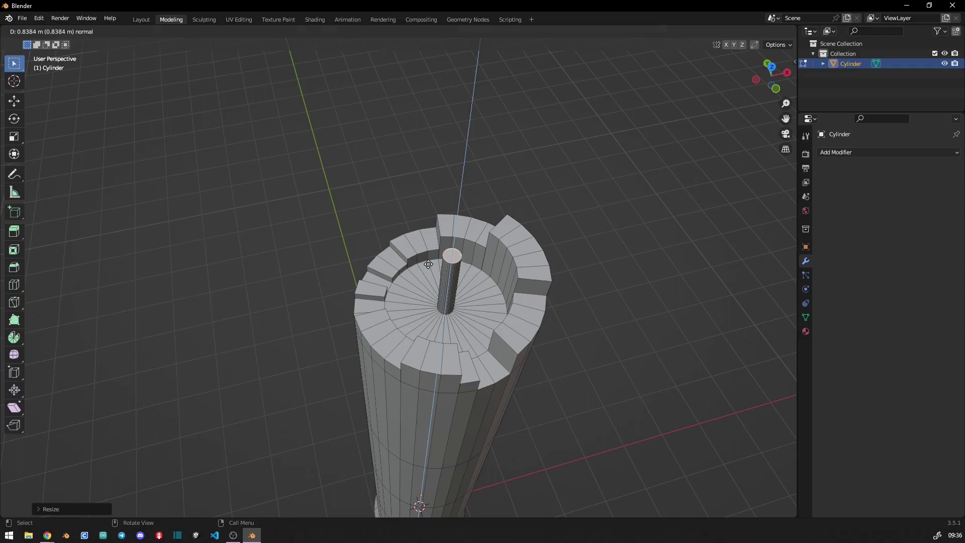
{"action": "left_click", "coordinate": [429, 264]}
{"action": "key", "text": "KP_1"}
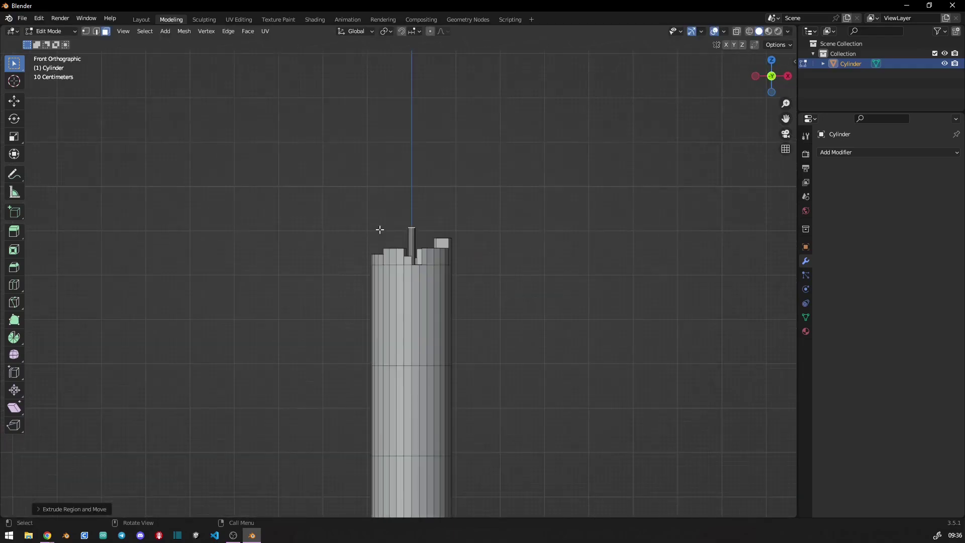
Extrude and scale sections above the wick into a flared flame tapering to a point
{"action": "key", "text": "e"}
{"action": "key", "text": "s"}
{"action": "left_click", "coordinate": [368, 217]}
{"action": "key", "text": "s"}
{"action": "left_click", "coordinate": [362, 211]}
{"action": "key", "text": "e"}
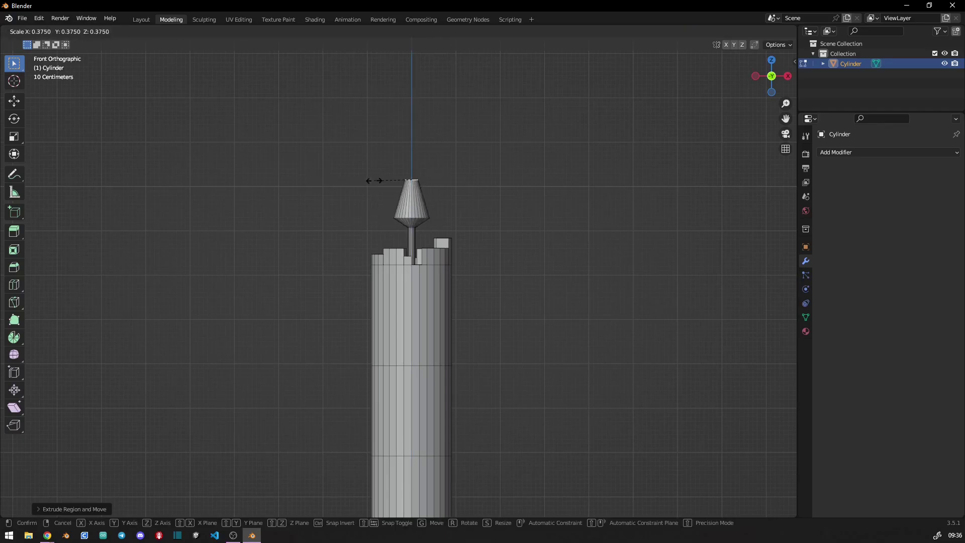
{"action": "key", "text": "s"}
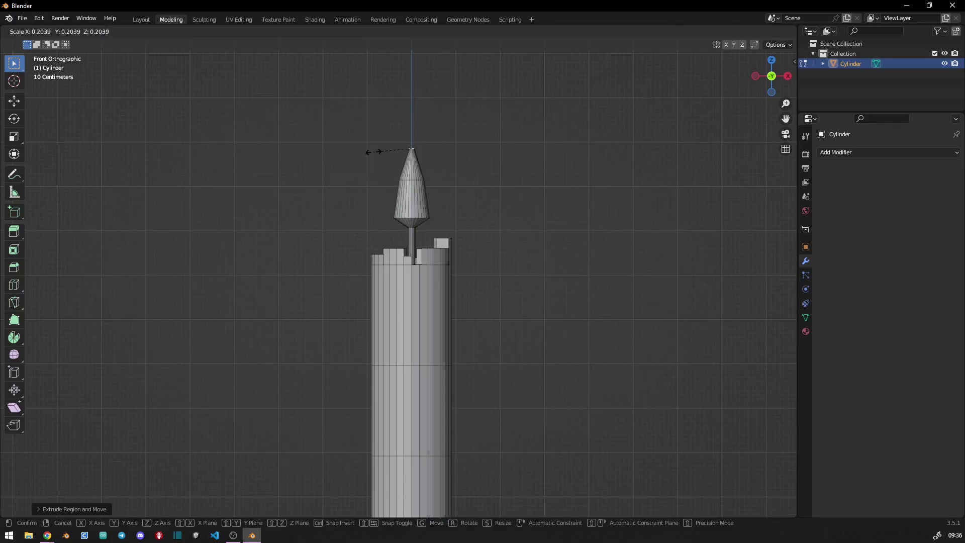
{"action": "left_click", "coordinate": [377, 150]}
{"action": "middle_click_drag", "start_coordinate": [377, 150], "coordinate": [386, 253]}
{"action": "scroll", "coordinate": [381, 187], "scroll_direction": "up", "scroll_amount": 3}
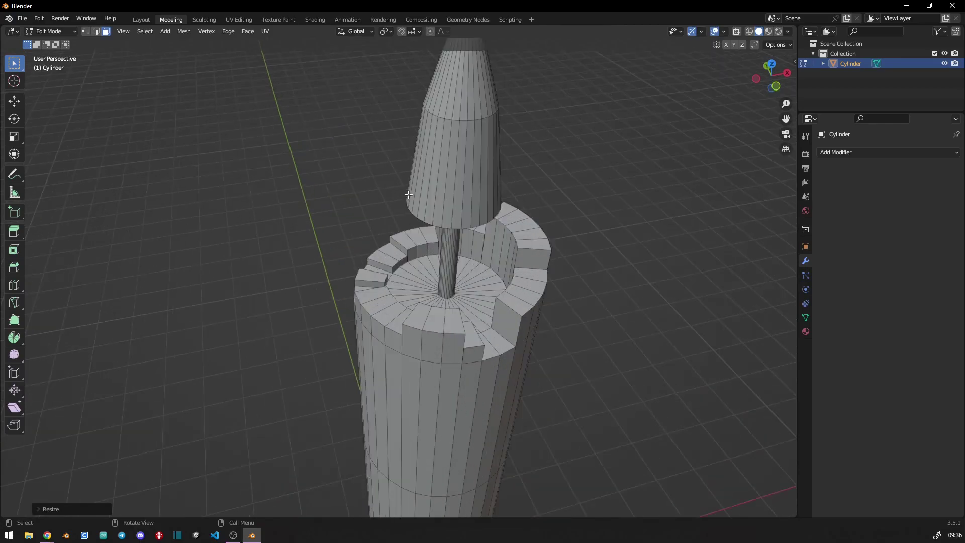
{"action": "mouse_move", "coordinate": [381, 187]}
{"action": "middle_mouse_down"}
{"action": "mouse_move", "coordinate": [426, 270]}
{"action": "mouse_move", "coordinate": [550, 213]}
{"action": "middle_mouse_up"}
Extrude a face from the flame's side, then move and tilt it into a flap
{"action": "key", "text": "KP_1"}
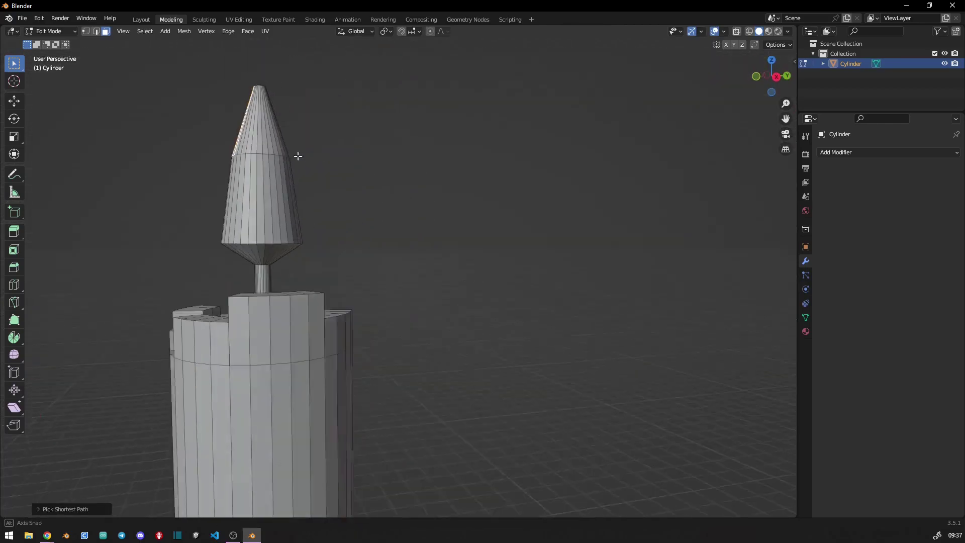
{"action": "middle_click_drag", "start_coordinate": [398, 157], "coordinate": [228, 124], "text": "alt"}
{"action": "key", "text": "e"}
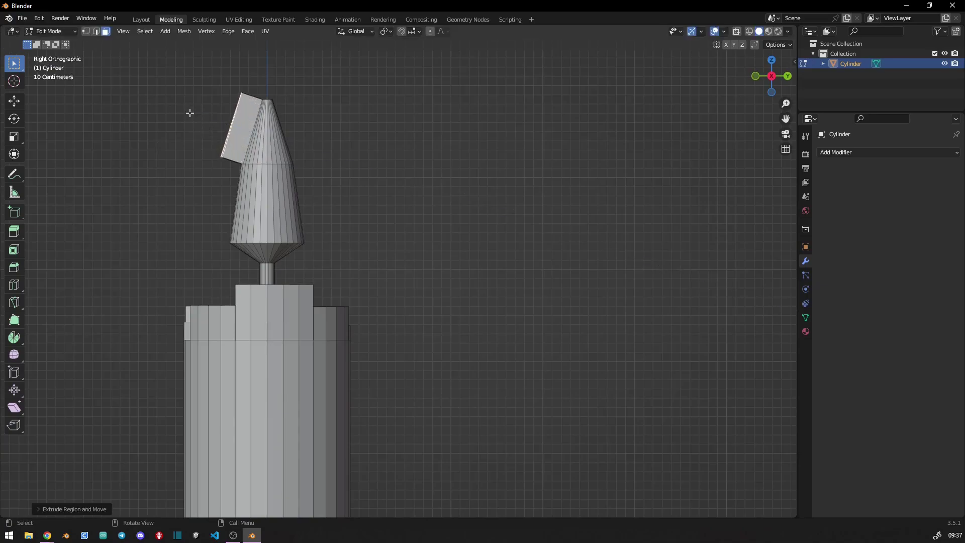
{"action": "key", "text": "g"}
{"action": "left_click", "coordinate": [166, 170]}
{"action": "key", "text": "r"}
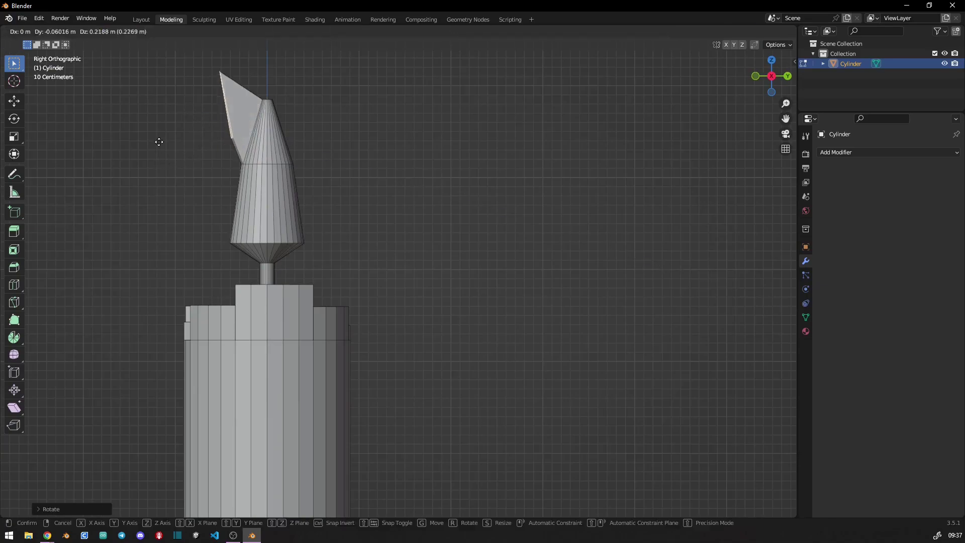
{"action": "left_click", "coordinate": [145, 151]}
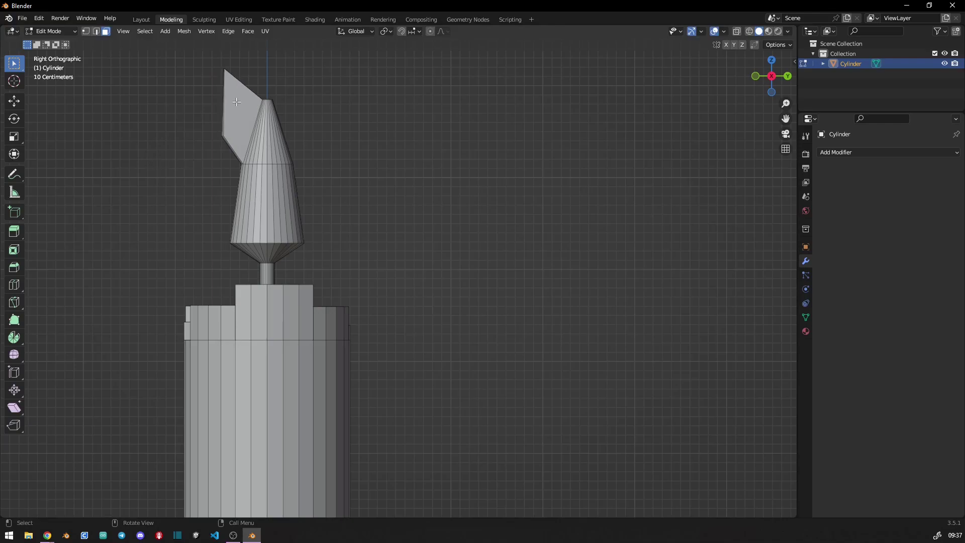
Undo the tilted flap and orbit out to view the whole candle
{"action": "key", "text": "ctrl+z"}
{"action": "middle_click_drag", "start_coordinate": [193, 127], "coordinate": [190, 181]}
{"action": "scroll", "coordinate": [256, 328], "scroll_direction": "down", "scroll_amount": 3}
{"action": "mouse_move", "coordinate": [256, 328]}
{"action": "middle_mouse_down"}
{"action": "mouse_move", "coordinate": [345, 254]}
{"action": "mouse_move", "coordinate": [400, 272]}
{"action": "mouse_move", "coordinate": [370, 241]}
{"action": "middle_mouse_up"}
{"action": "scroll", "coordinate": [371, 241], "scroll_direction": "up", "scroll_amount": 3}
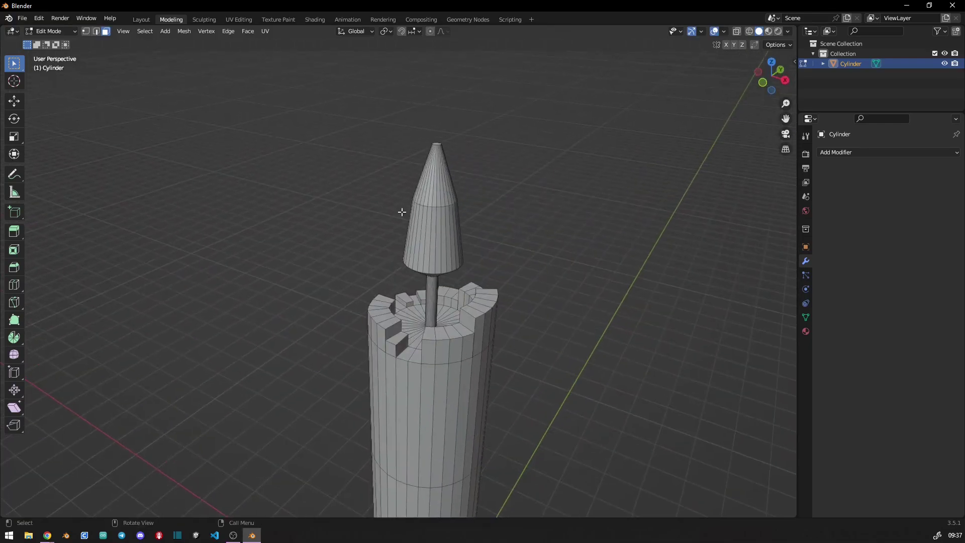
{"action": "scroll", "coordinate": [401, 211], "scroll_direction": "up", "scroll_amount": 2}
Select the cone-shaped flame, back out of deleting it, and clear the selection
{"action": "key", "text": "l"}
{"action": "scroll", "coordinate": [358, 235], "scroll_direction": "down", "scroll_amount": 3}
{"action": "left_click_drag", "start_coordinate": [380, 168], "coordinate": [414, 220]}
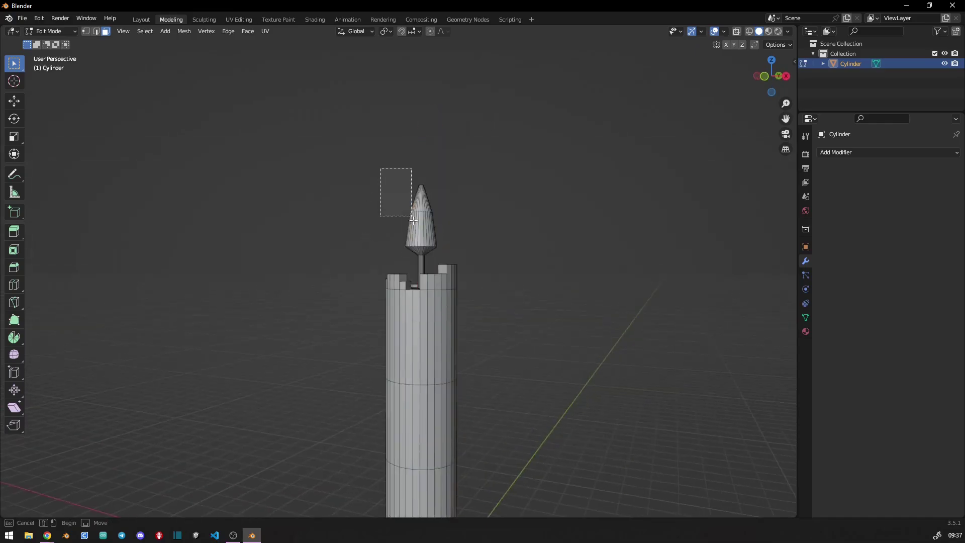
{"action": "key", "text": "x"}
{"action": "left_click", "coordinate": [388, 179]}
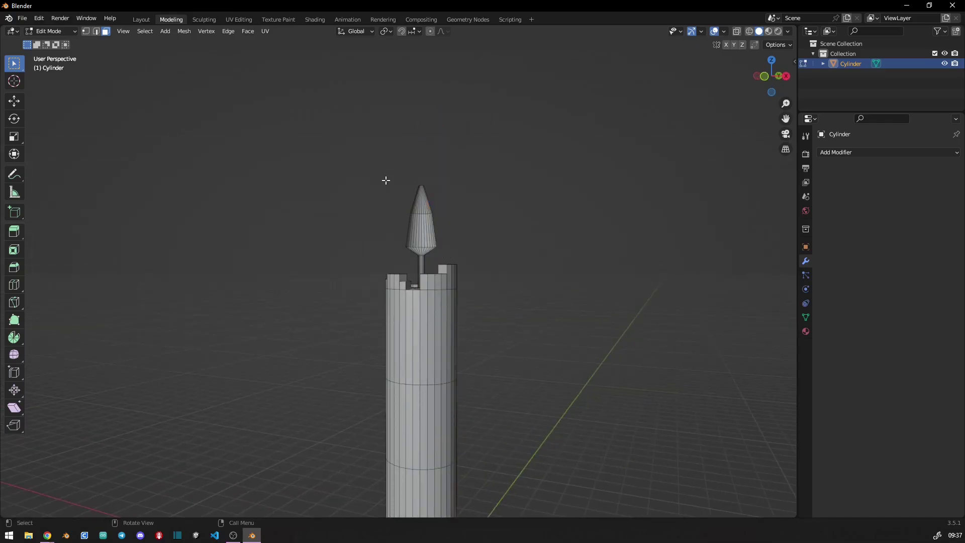
{"action": "key", "text": "l"}
{"action": "key", "text": "x"}
{"action": "left_click", "coordinate": [442, 259]}
{"action": "mouse_move", "coordinate": [442, 258]}
{"action": "middle_mouse_down"}
{"action": "mouse_move", "coordinate": [385, 258]}
{"action": "mouse_move", "coordinate": [408, 333]}
{"action": "mouse_move", "coordinate": [433, 282]}
{"action": "middle_mouse_up"}
{"action": "key", "text": "alt+a"}
Delete the flame cone's vertices above the wick in see-through wireframe
{"action": "left_click", "coordinate": [288, 286]}
{"action": "middle_click_drag", "start_coordinate": [288, 286], "coordinate": [371, 201]}
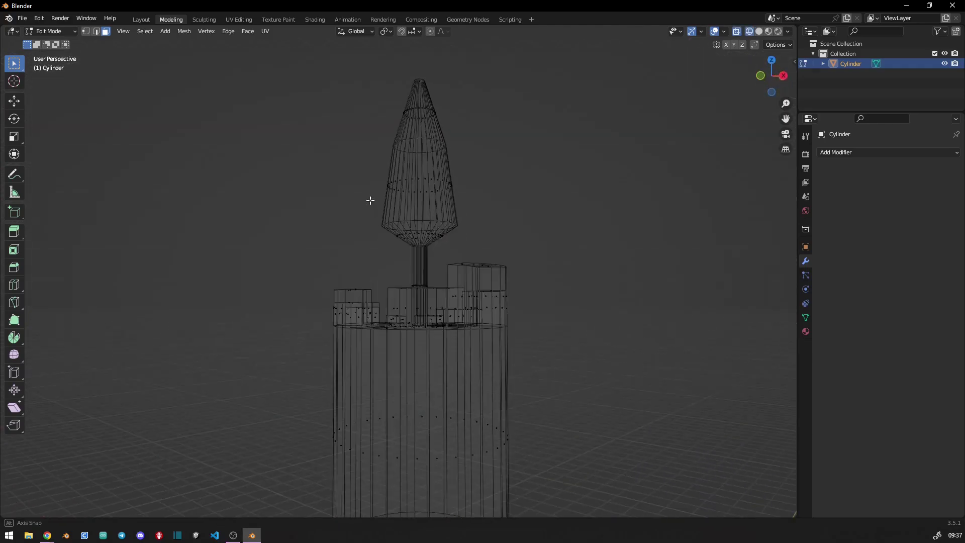
{"action": "left_click_drag", "start_coordinate": [351, 65], "coordinate": [474, 210]}
{"action": "key", "text": "x"}
{"action": "left_click", "coordinate": [479, 242]}
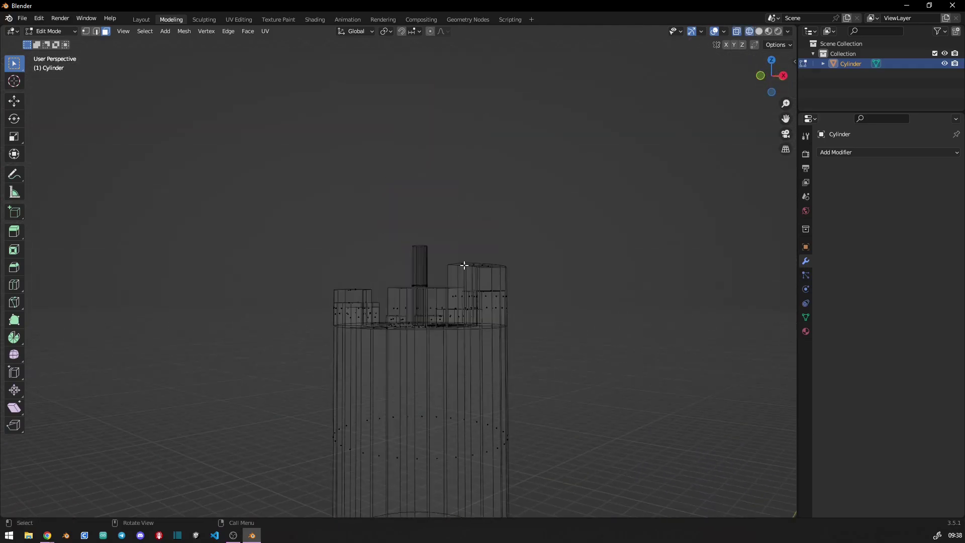
Return to solid shading and undo an accidental loop selection
{"action": "middle_click_drag", "start_coordinate": [462, 265], "coordinate": [367, 270]}
{"action": "key", "text": "shift+z"}
{"action": "scroll", "coordinate": [382, 267], "scroll_direction": "up", "scroll_amount": 6}
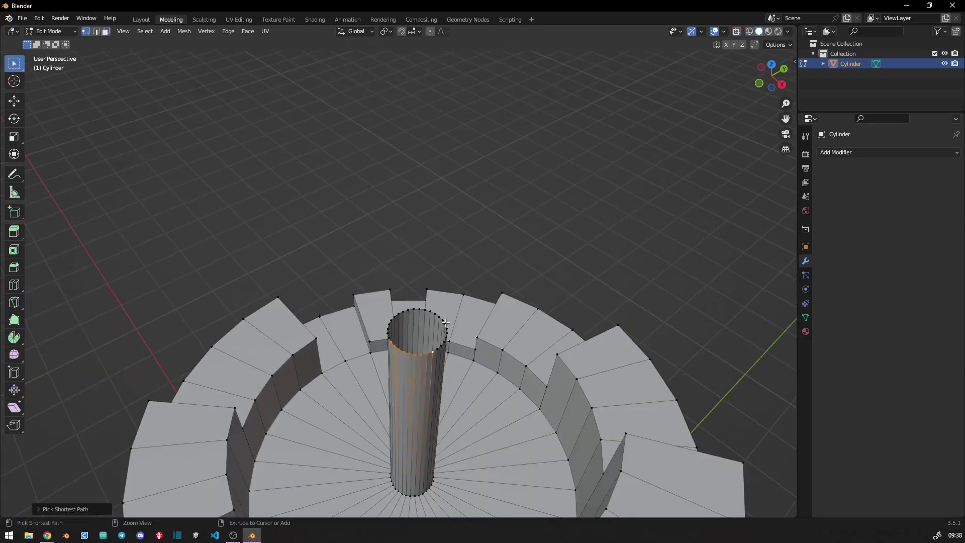
{"action": "key", "text": "ctrl+z"}
{"action": "scroll", "coordinate": [402, 327], "scroll_direction": "down", "scroll_amount": 5}
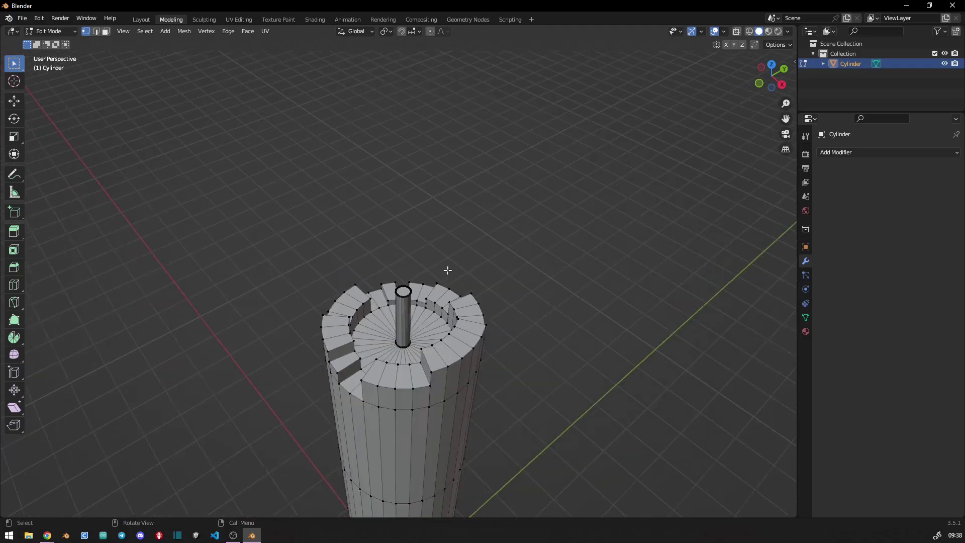
Orbit around the candle top in see-through wireframe to inspect the jagged rim
{"action": "middle_click_drag", "start_coordinate": [418, 312], "coordinate": [449, 259]}
{"action": "scroll", "coordinate": [437, 271], "scroll_direction": "down", "scroll_amount": 3}
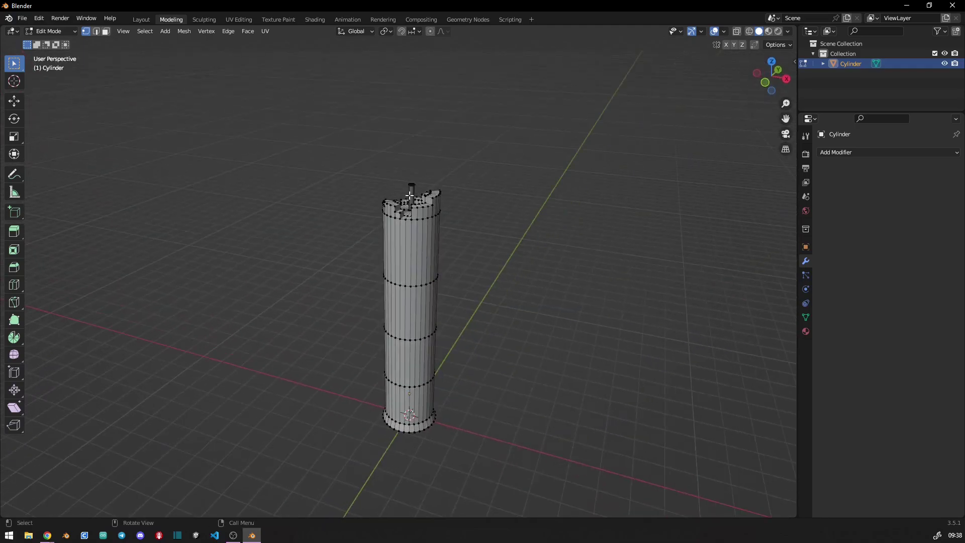
{"action": "scroll", "coordinate": [409, 195], "scroll_direction": "up", "scroll_amount": 4}
{"action": "scroll", "coordinate": [409, 211], "scroll_direction": "up", "scroll_amount": 3}
{"action": "middle_click_drag", "start_coordinate": [382, 262], "coordinate": [342, 302]}
{"action": "key", "text": "shift+z"}
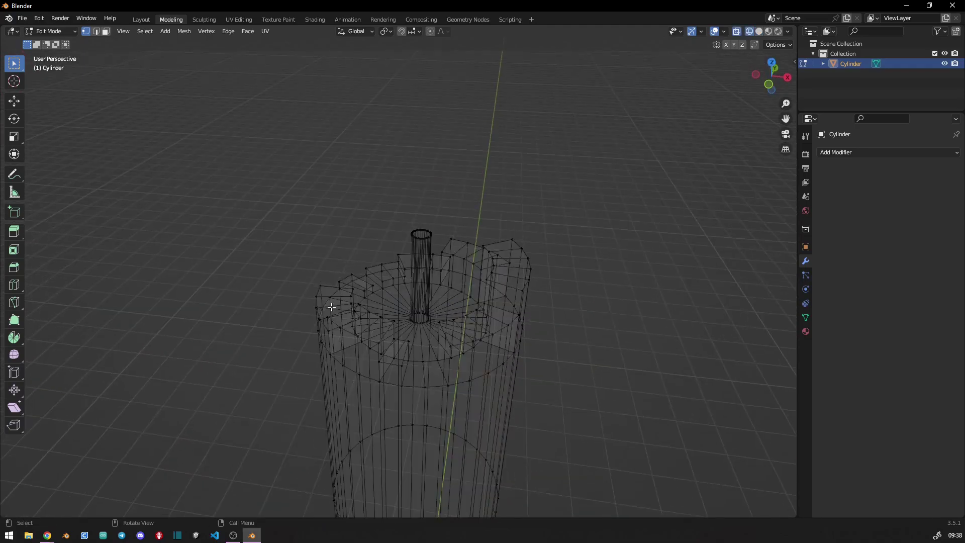
{"action": "mouse_move", "coordinate": [534, 251]}
{"action": "middle_mouse_down"}
{"action": "mouse_move", "coordinate": [463, 238]}
{"action": "mouse_move", "coordinate": [461, 282]}
{"action": "mouse_move", "coordinate": [444, 257]}
{"action": "mouse_move", "coordinate": [487, 255]}
{"action": "mouse_move", "coordinate": [515, 283]}
{"action": "middle_mouse_up"}
{"action": "mouse_move", "coordinate": [466, 261]}
{"action": "middle_mouse_down"}
{"action": "mouse_move", "coordinate": [492, 274]}
{"action": "mouse_move", "coordinate": [364, 253]}
{"action": "middle_mouse_up"}
{"action": "mouse_move", "coordinate": [433, 272]}
{"action": "middle_mouse_down"}
{"action": "mouse_move", "coordinate": [395, 271]}
{"action": "mouse_move", "coordinate": [455, 287]}
{"action": "mouse_move", "coordinate": [595, 271]}
{"action": "mouse_move", "coordinate": [633, 239]}
{"action": "mouse_move", "coordinate": [601, 241]}
{"action": "middle_mouse_up"}
Lower the selected jagged rim edges in front orthographic view
{"action": "key", "text": "KP_1"}
{"action": "key", "text": "g"}
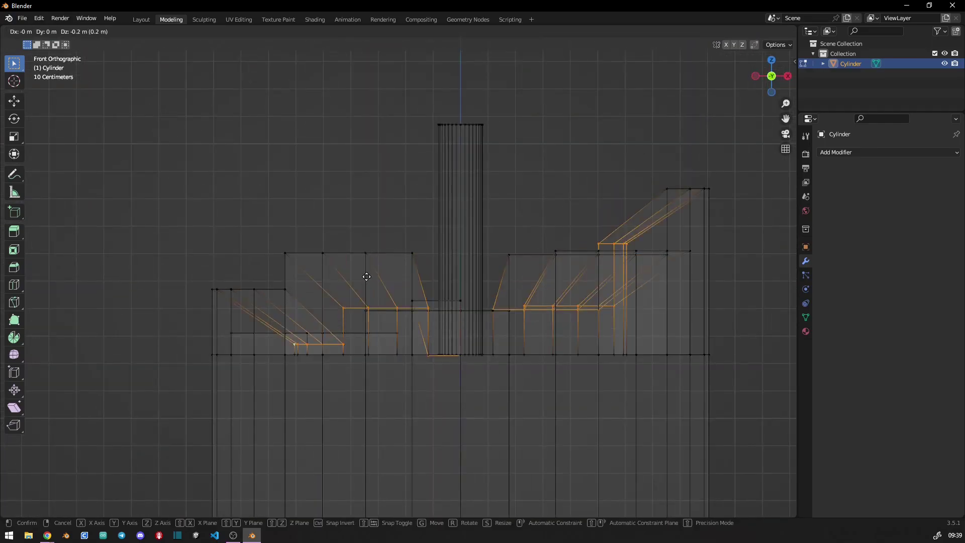
{"action": "left_click", "coordinate": [363, 260]}
{"action": "scroll", "coordinate": [363, 261], "scroll_direction": "down", "scroll_amount": 5}
{"action": "mouse_move", "coordinate": [363, 260]}
{"action": "middle_mouse_down"}
{"action": "mouse_move", "coordinate": [321, 226]}
{"action": "mouse_move", "coordinate": [319, 280]}
{"action": "middle_mouse_up"}
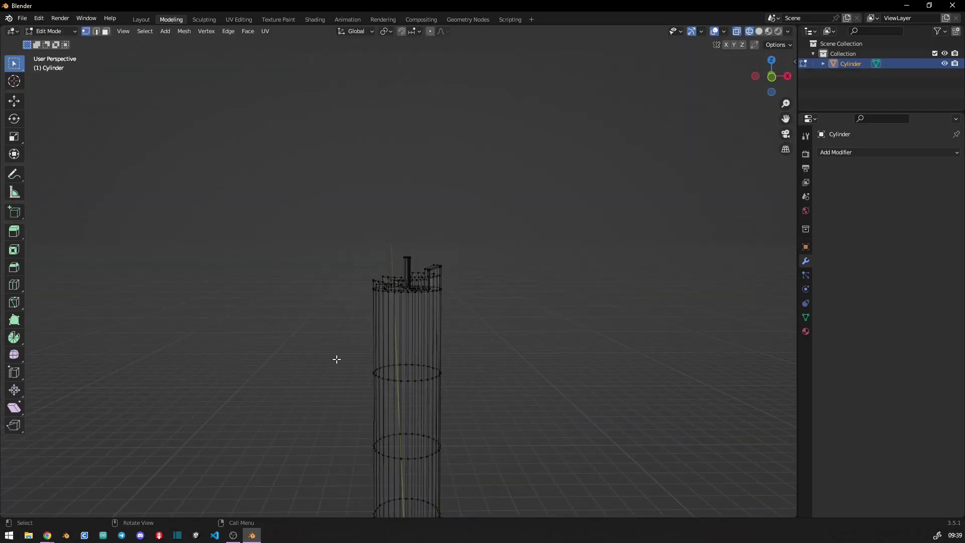
Back in front orthographic view, start a move and cancel it, leaving the mesh unchanged
{"action": "middle_click_drag", "start_coordinate": [336, 360], "coordinate": [341, 287]}
{"action": "key", "text": "KP_1"}
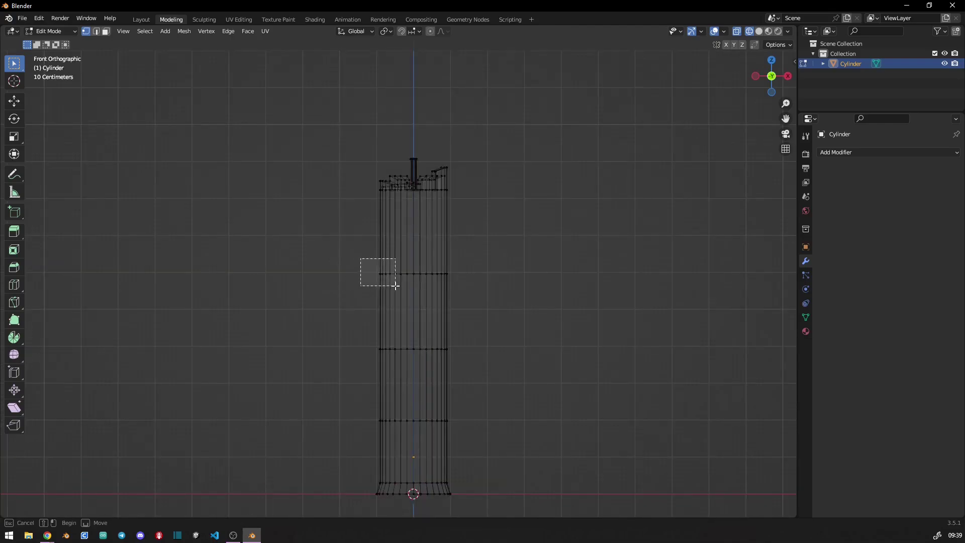
{"action": "scroll", "coordinate": [366, 277], "scroll_direction": "up", "scroll_amount": 4}
{"action": "key", "text": "g"}
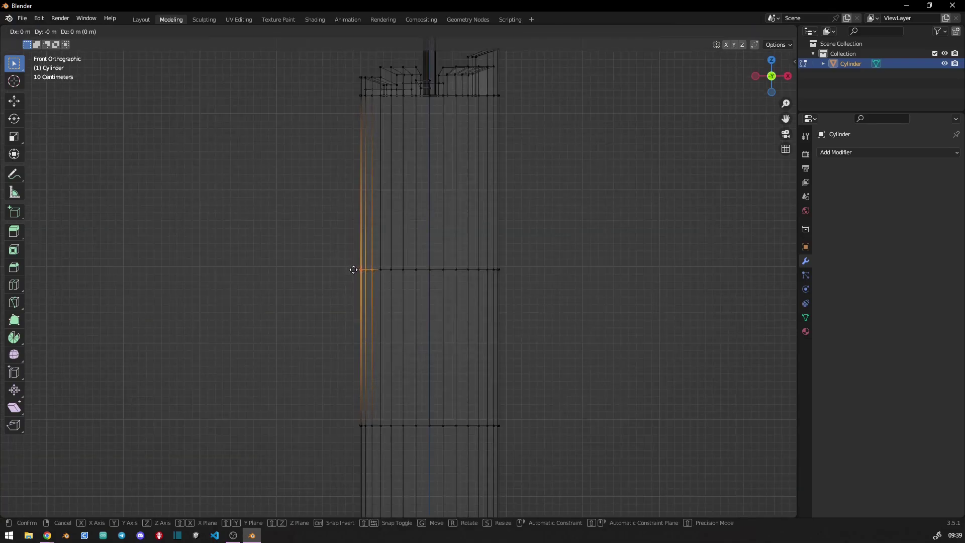
{"action": "right_click", "coordinate": [353, 269]}
{"action": "scroll", "coordinate": [321, 161], "scroll_direction": "down", "scroll_amount": 3, "text": "shift"}
Box-select the middle band of the body and raise it along Z by about 0.8 m
{"action": "left_click_drag", "start_coordinate": [319, 175], "coordinate": [517, 409]}
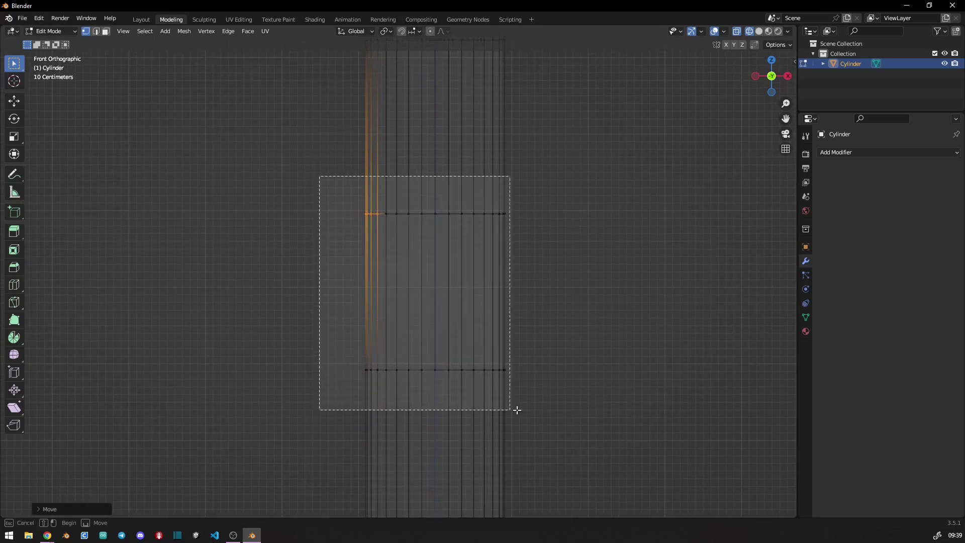
{"action": "key", "text": "g"}
{"action": "left_click", "coordinate": [310, 308]}
{"action": "scroll", "coordinate": [459, 316], "scroll_direction": "down", "scroll_amount": 3}
{"action": "key", "text": "g"}
{"action": "key", "text": "z"}
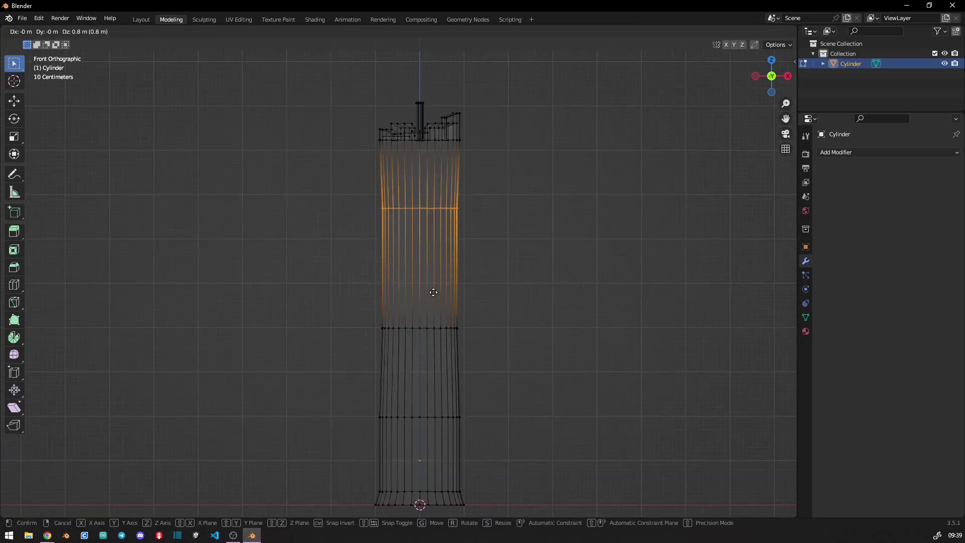
{"action": "left_click", "coordinate": [434, 267]}
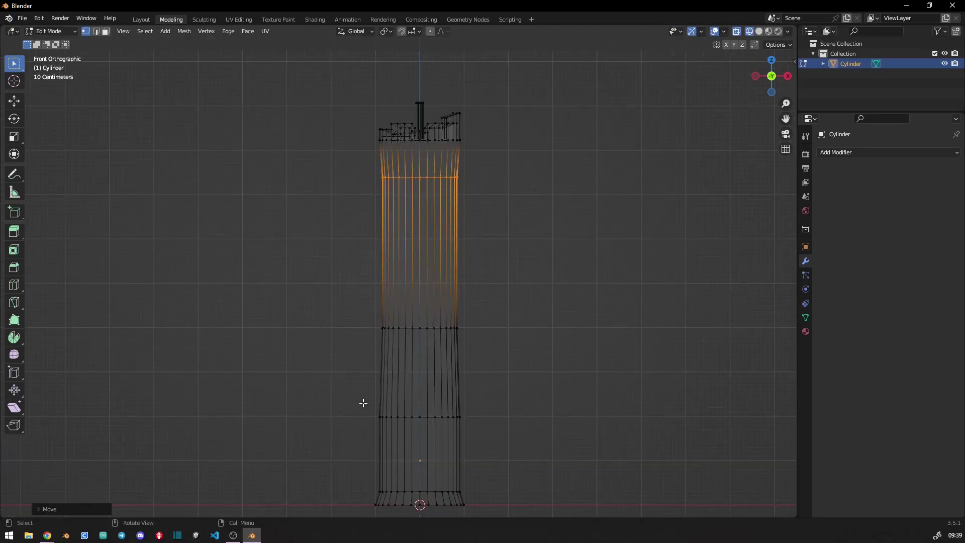
Scale the body's lower edge loop down to about 0.9
{"action": "left_click", "coordinate": [352, 410], "text": "alt"}
{"action": "key", "text": "s"}
{"action": "left_click", "coordinate": [324, 428]}
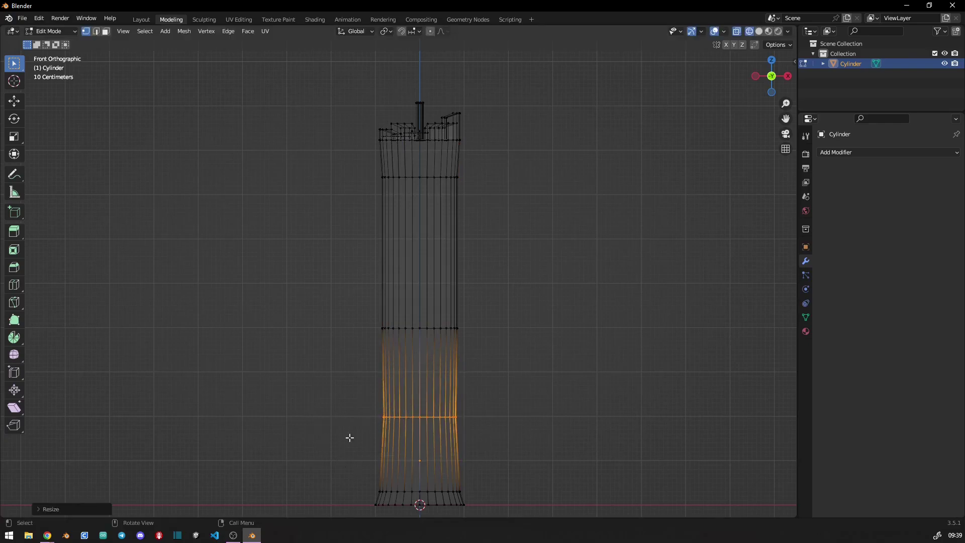
{"action": "mouse_move", "coordinate": [363, 501]}
{"action": "middle_mouse_down"}
{"action": "mouse_move", "coordinate": [334, 384]}
{"action": "mouse_move", "coordinate": [360, 446]}
{"action": "middle_mouse_up"}
{"action": "scroll", "coordinate": [448, 297], "scroll_direction": "up", "scroll_amount": 5}
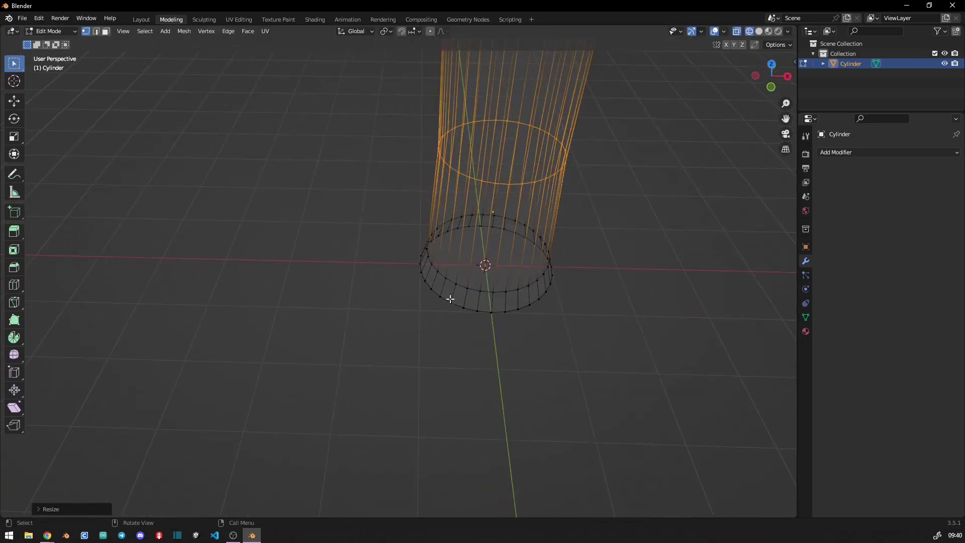
Select the bottom ring's front faces and extrude them outward in top view
{"action": "left_click_drag", "start_coordinate": [383, 290], "coordinate": [431, 312]}
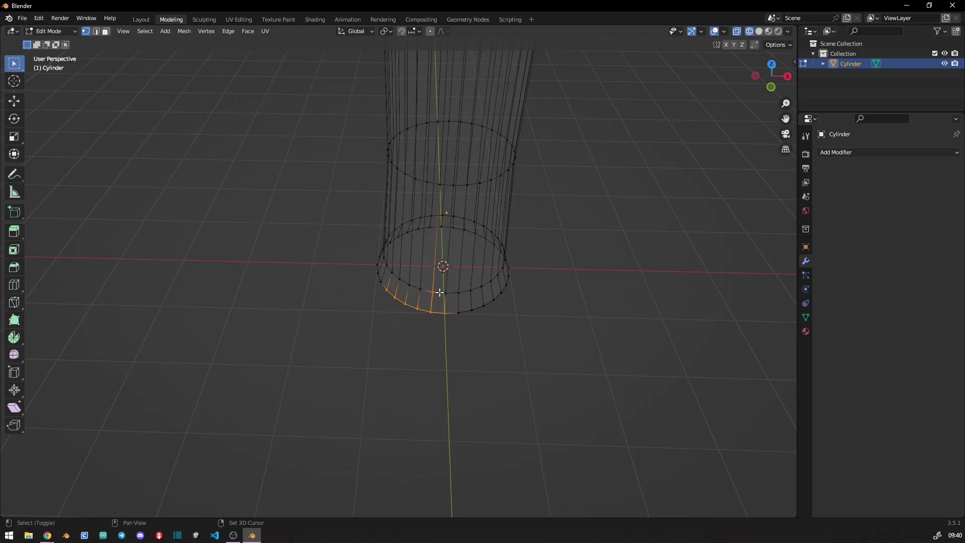
{"action": "key", "text": "KP_7"}
{"action": "middle_click_drag", "start_coordinate": [390, 183], "coordinate": [383, 293], "text": "shift"}
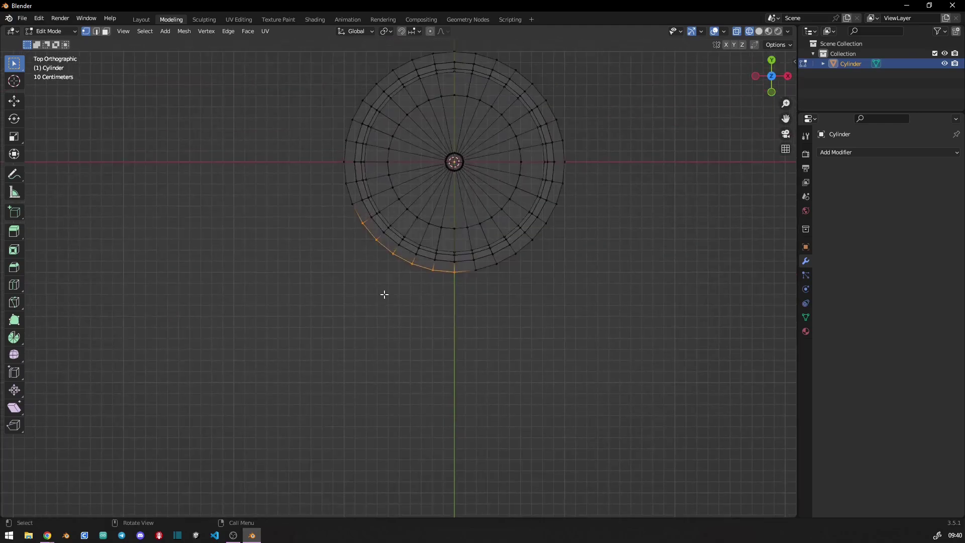
{"action": "key", "text": "g"}
{"action": "left_click", "coordinate": [369, 319]}
Pull individual rim vertices outward to the upper left and upper right
{"action": "key", "text": "g"}
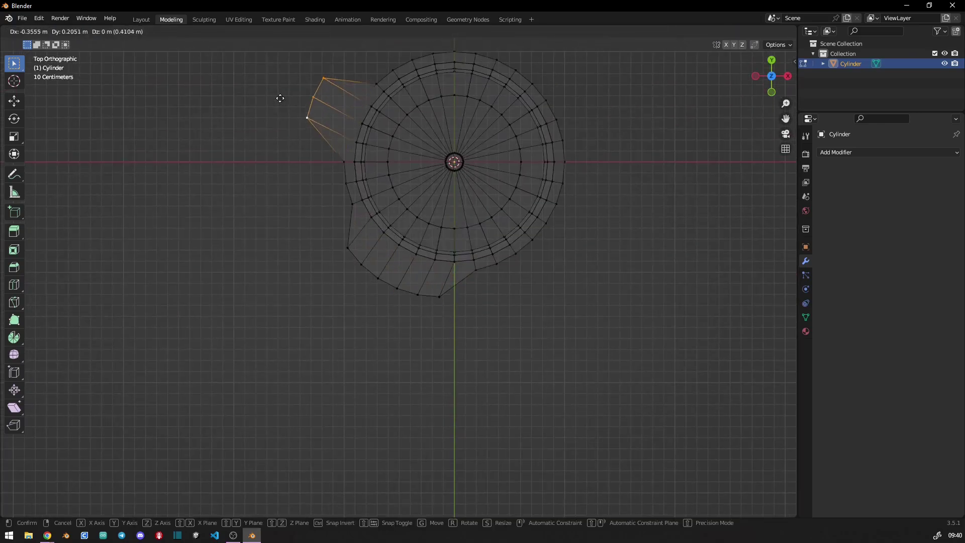
{"action": "middle_click_drag", "start_coordinate": [281, 97], "coordinate": [263, 206], "text": "shift"}
{"action": "left_click", "coordinate": [385, 164]}
{"action": "left_click", "coordinate": [540, 229], "text": "ctrl"}
{"action": "key", "text": "g"}
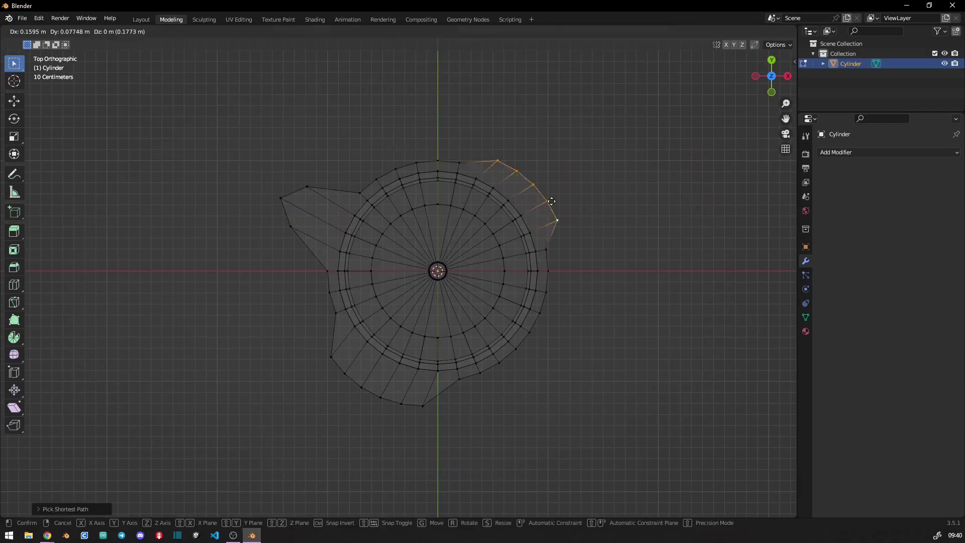
{"action": "left_click", "coordinate": [559, 186]}
{"action": "left_click", "coordinate": [547, 142]}
{"action": "key", "text": "g"}
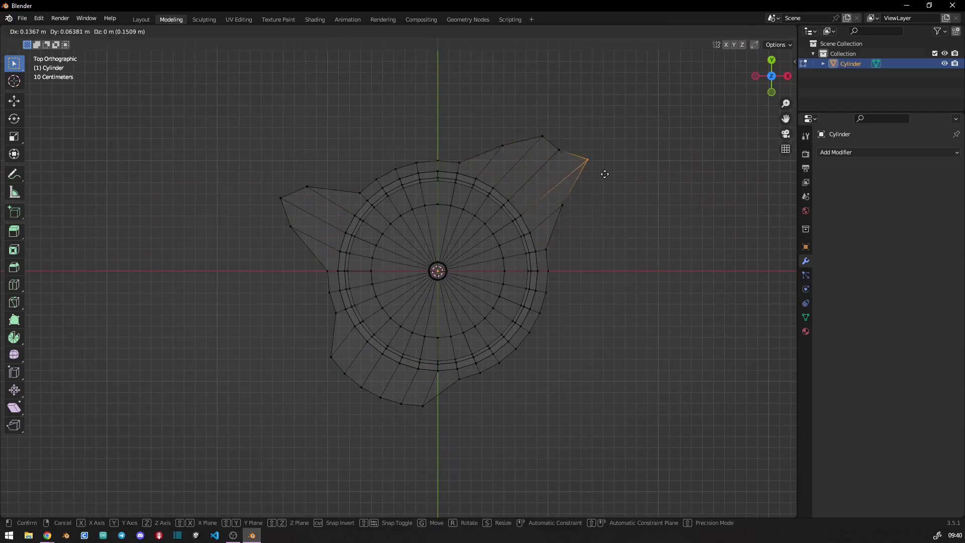
{"action": "left_click", "coordinate": [611, 182]}
Nudge two more rim vertices, widening the puddle toward the lower right
{"action": "left_click", "coordinate": [562, 205]}
{"action": "key", "text": "g"}
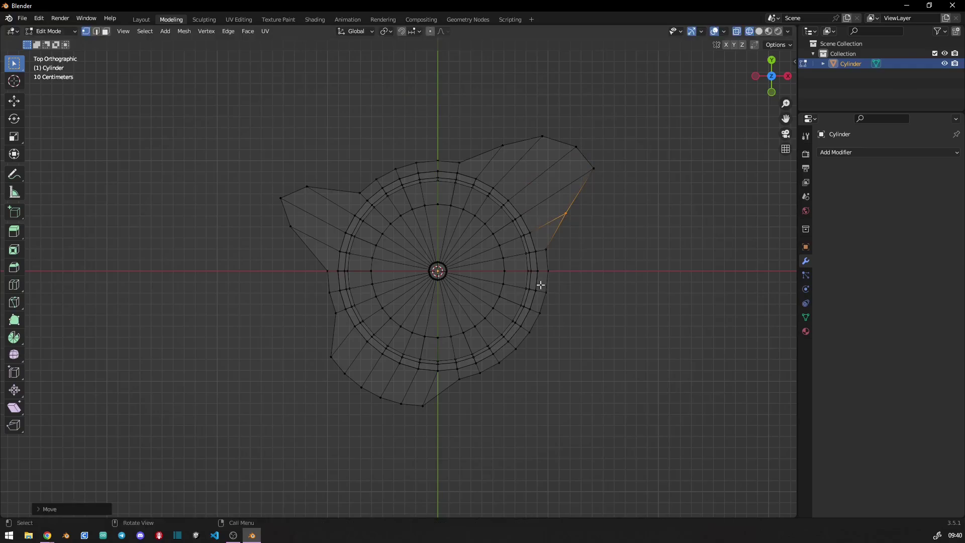
{"action": "left_click", "coordinate": [517, 350]}
{"action": "key", "text": "g"}
{"action": "left_click", "coordinate": [579, 365]}
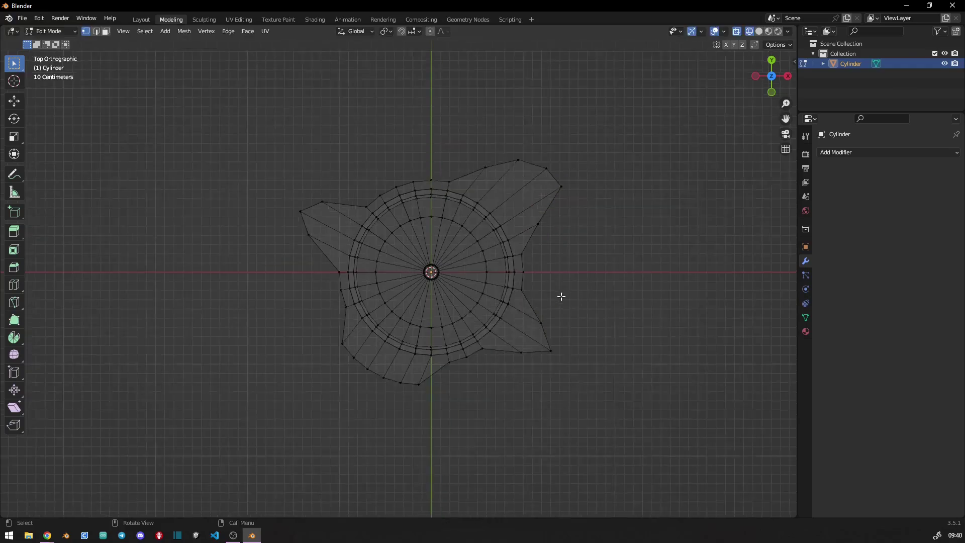
{"action": "middle_click_drag", "start_coordinate": [560, 295], "coordinate": [460, 258]}
{"action": "scroll", "coordinate": [460, 258], "scroll_direction": "down", "scroll_amount": 5}
{"action": "mouse_move", "coordinate": [447, 297]}
{"action": "middle_mouse_down"}
{"action": "mouse_move", "coordinate": [447, 274]}
{"action": "mouse_move", "coordinate": [382, 266]}
{"action": "mouse_move", "coordinate": [398, 276]}
{"action": "mouse_move", "coordinate": [453, 266]}
{"action": "middle_mouse_up"}
Cut five new loops along the candle body
{"action": "left_click", "coordinate": [402, 242]}
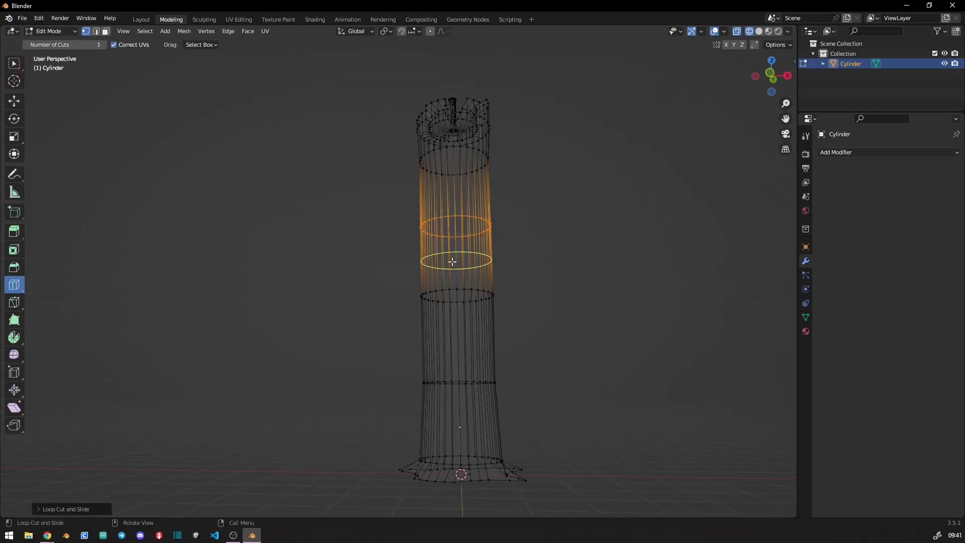
{"action": "left_click", "coordinate": [452, 262]}
{"action": "left_click", "coordinate": [455, 338]}
{"action": "left_click", "coordinate": [456, 422]}
{"action": "left_click", "coordinate": [458, 188]}
{"action": "left_click", "coordinate": [14, 63]}
Select a spot on the candle body and switch to face selection
{"action": "middle_click_drag", "start_coordinate": [322, 286], "coordinate": [375, 290]}
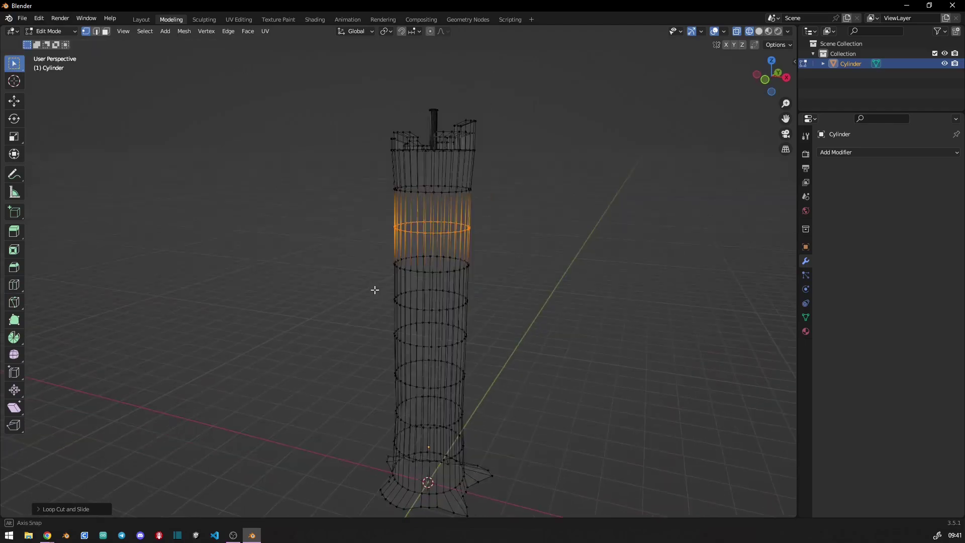
{"action": "scroll", "coordinate": [375, 291], "scroll_direction": "up", "scroll_amount": 4}
{"action": "left_click", "coordinate": [412, 259]}
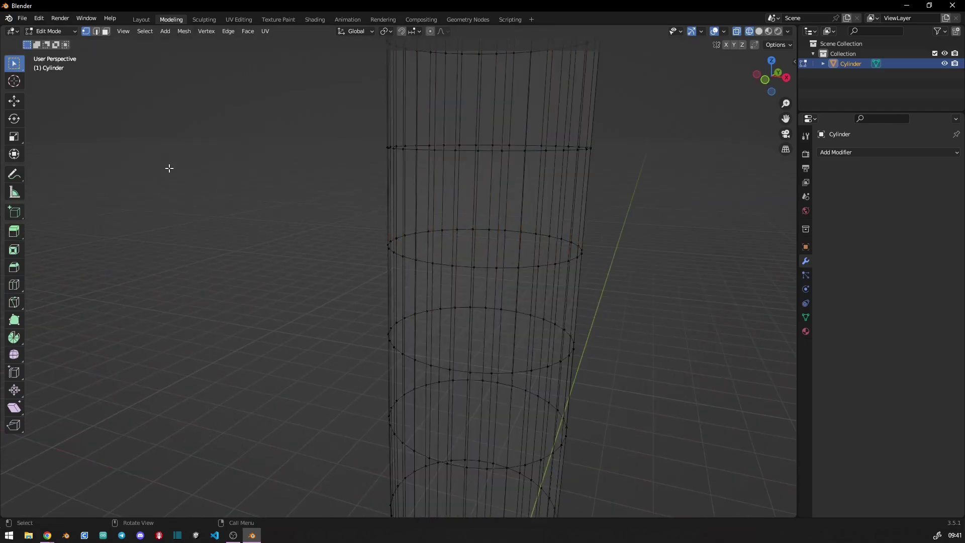
{"action": "mouse_move", "coordinate": [169, 169]}
{"action": "middle_mouse_down"}
{"action": "mouse_move", "coordinate": [330, 228]}
{"action": "mouse_move", "coordinate": [352, 224]}
{"action": "mouse_move", "coordinate": [336, 235]}
{"action": "mouse_move", "coordinate": [322, 221]}
{"action": "middle_mouse_up"}
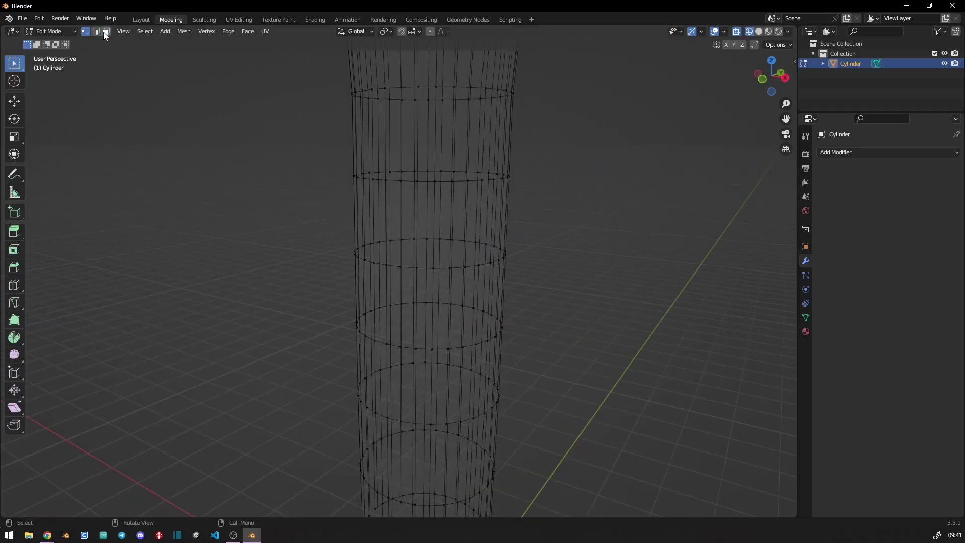
{"action": "left_click", "coordinate": [391, 228]}
{"action": "mouse_move", "coordinate": [390, 228]}
{"action": "middle_mouse_down"}
{"action": "mouse_move", "coordinate": [316, 255]}
{"action": "mouse_move", "coordinate": [441, 194]}
{"action": "mouse_move", "coordinate": [541, 233]}
{"action": "mouse_move", "coordinate": [508, 241]}
{"action": "middle_mouse_up"}
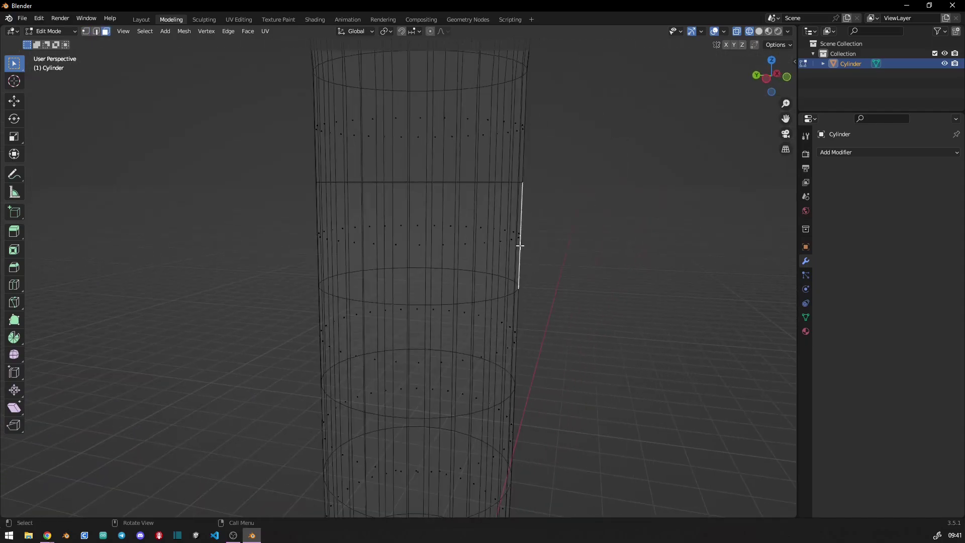
Extrude the selected side face, then tilt and move it into a wax flap
{"action": "key", "text": "e"}
{"action": "left_click", "coordinate": [578, 271]}
{"action": "key", "text": "r"}
{"action": "left_click", "coordinate": [584, 283]}
{"action": "key", "text": "g"}
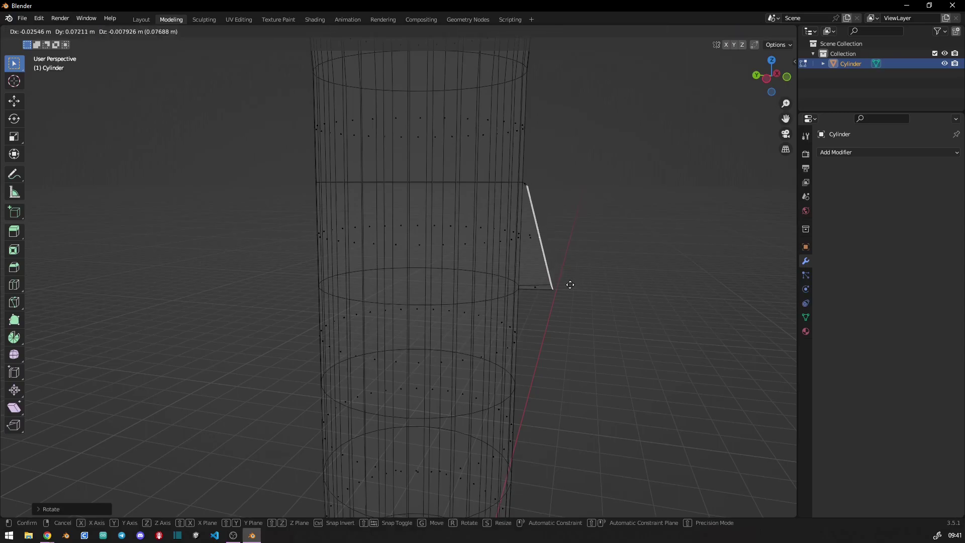
{"action": "left_click", "coordinate": [570, 282]}
{"action": "mouse_move", "coordinate": [570, 282]}
{"action": "middle_mouse_down"}
{"action": "mouse_move", "coordinate": [424, 280]}
{"action": "mouse_move", "coordinate": [433, 318]}
{"action": "mouse_move", "coordinate": [416, 341]}
{"action": "mouse_move", "coordinate": [360, 339]}
{"action": "middle_mouse_up"}
Extrude, tilt and reposition a second face on another side as a flap
{"action": "key", "text": "e"}
{"action": "left_click", "coordinate": [334, 334]}
{"action": "key", "text": "r"}
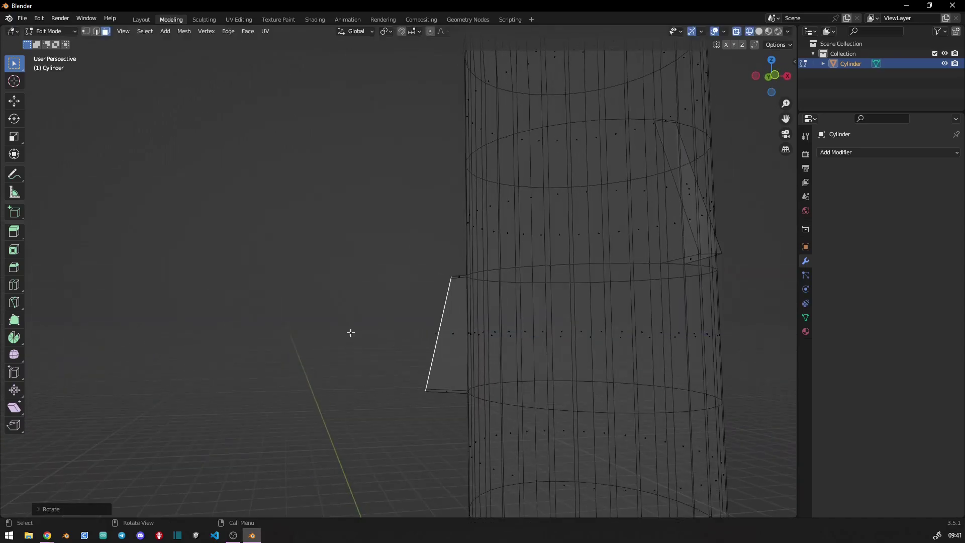
{"action": "left_click", "coordinate": [349, 332]}
{"action": "key", "text": "g"}
{"action": "mouse_move", "coordinate": [489, 370]}
{"action": "middle_mouse_down"}
{"action": "mouse_move", "coordinate": [442, 209]}
{"action": "mouse_move", "coordinate": [341, 319]}
{"action": "mouse_move", "coordinate": [386, 318]}
{"action": "middle_mouse_up"}
{"action": "middle_click_drag", "start_coordinate": [497, 265], "coordinate": [529, 312]}
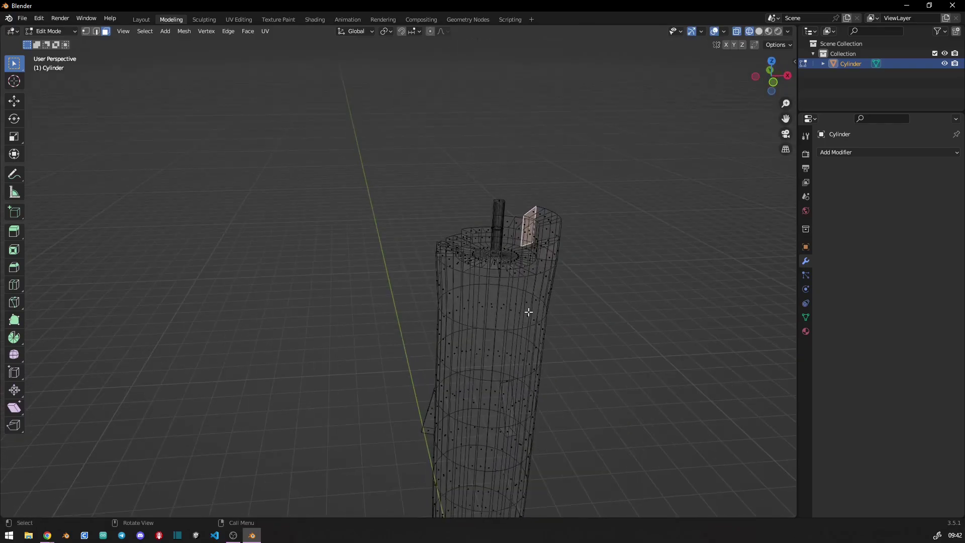
{"action": "mouse_move", "coordinate": [552, 232]}
{"action": "middle_mouse_down"}
{"action": "mouse_move", "coordinate": [511, 237]}
{"action": "mouse_move", "coordinate": [509, 229]}
{"action": "middle_mouse_up"}
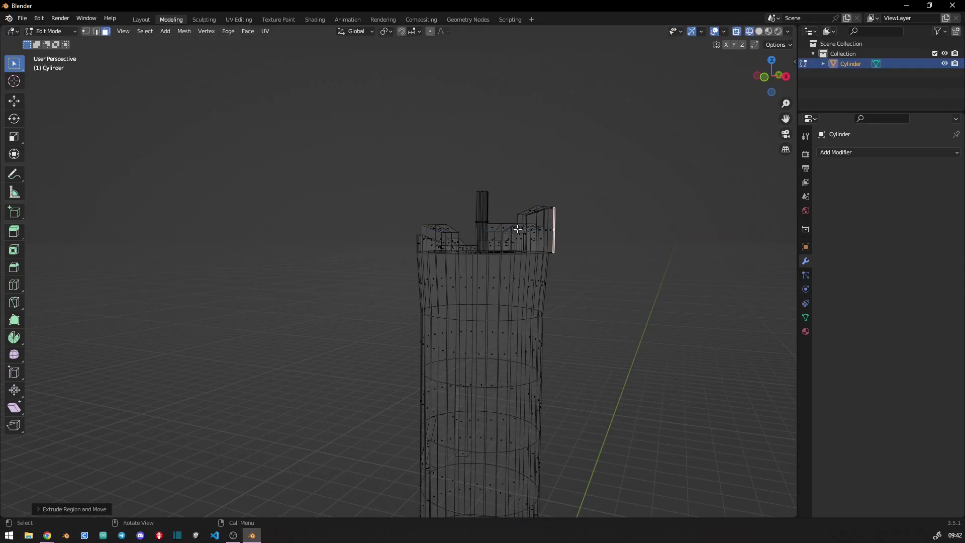
{"action": "left_click", "coordinate": [527, 246]}
Extrude a third face and tilt it twice into a drooping flap
{"action": "mouse_move", "coordinate": [487, 280]}
{"action": "middle_mouse_down"}
{"action": "mouse_move", "coordinate": [478, 308]}
{"action": "mouse_move", "coordinate": [504, 316]}
{"action": "mouse_move", "coordinate": [533, 358]}
{"action": "mouse_move", "coordinate": [572, 334]}
{"action": "mouse_move", "coordinate": [619, 341]}
{"action": "mouse_move", "coordinate": [474, 345]}
{"action": "mouse_move", "coordinate": [659, 318]}
{"action": "middle_mouse_up"}
{"action": "key", "text": "e"}
{"action": "left_click", "coordinate": [630, 338]}
{"action": "key", "text": "r"}
{"action": "left_click", "coordinate": [646, 340]}
{"action": "key", "text": "r"}
{"action": "left_click", "coordinate": [562, 346]}
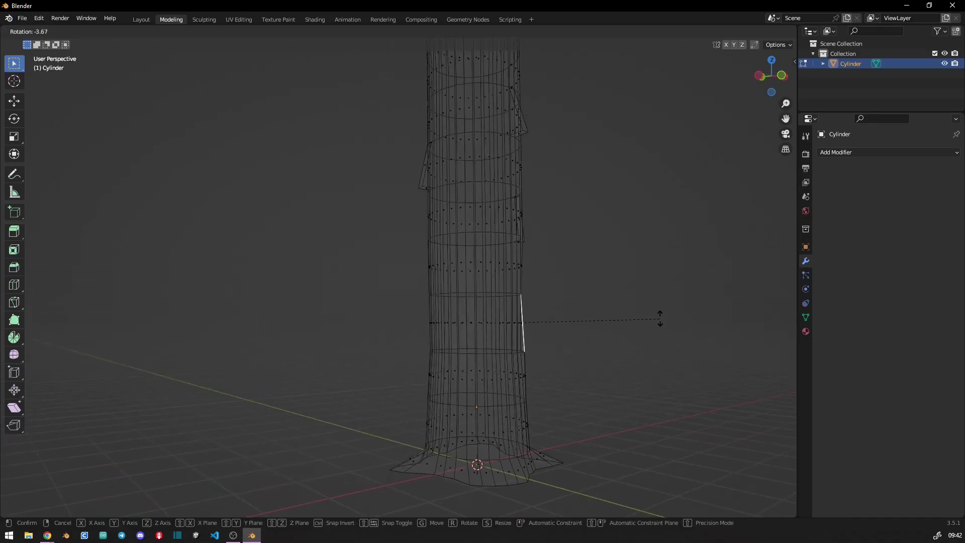
Tilt the current flap, then select a strip of side faces and move it out
{"action": "key", "text": "r"}
{"action": "left_click", "coordinate": [453, 347]}
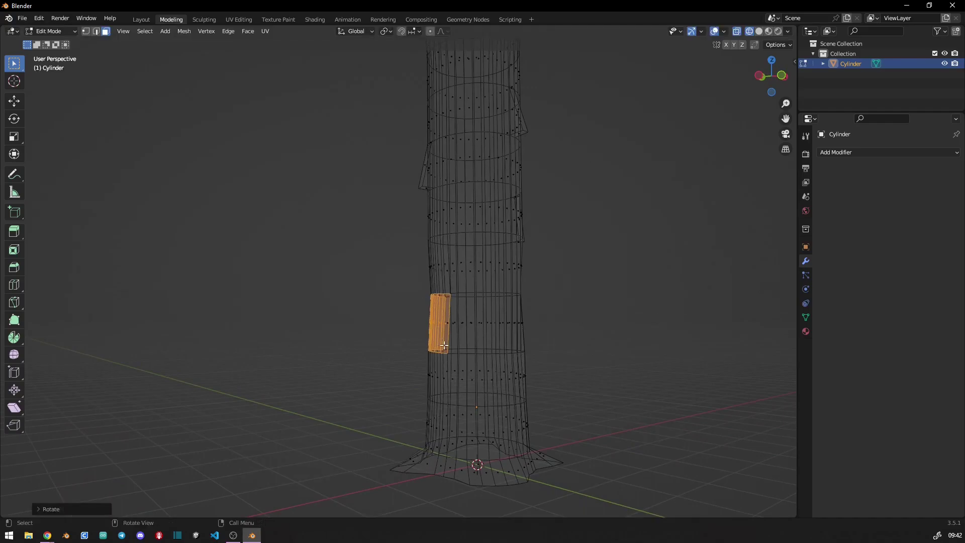
{"action": "middle_click_drag", "start_coordinate": [453, 346], "coordinate": [510, 381]}
{"action": "left_click_drag", "start_coordinate": [511, 382], "coordinate": [534, 388]}
{"action": "middle_click_drag", "start_coordinate": [535, 388], "coordinate": [543, 395]}
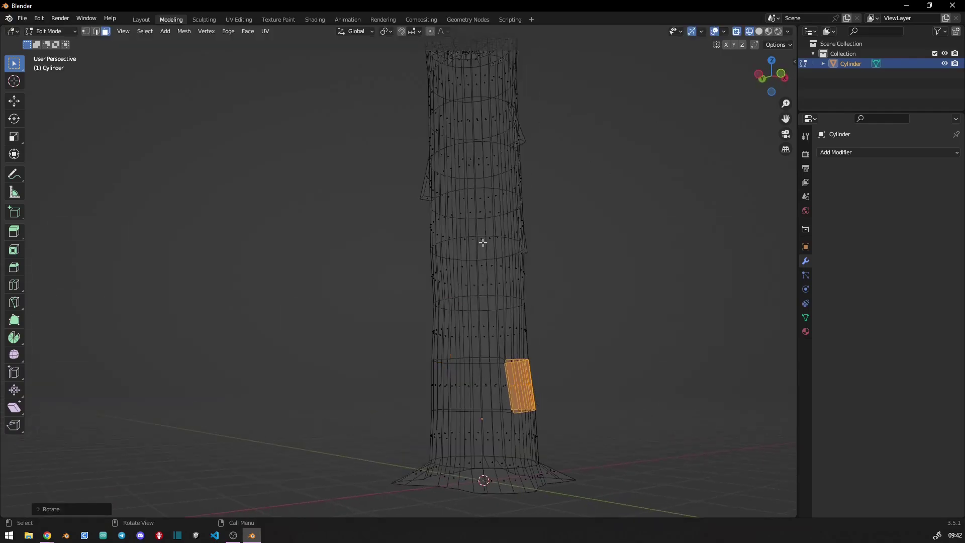
{"action": "middle_click_drag", "start_coordinate": [483, 243], "coordinate": [470, 360]}
{"action": "key", "text": "g"}
{"action": "left_click", "coordinate": [463, 241]}
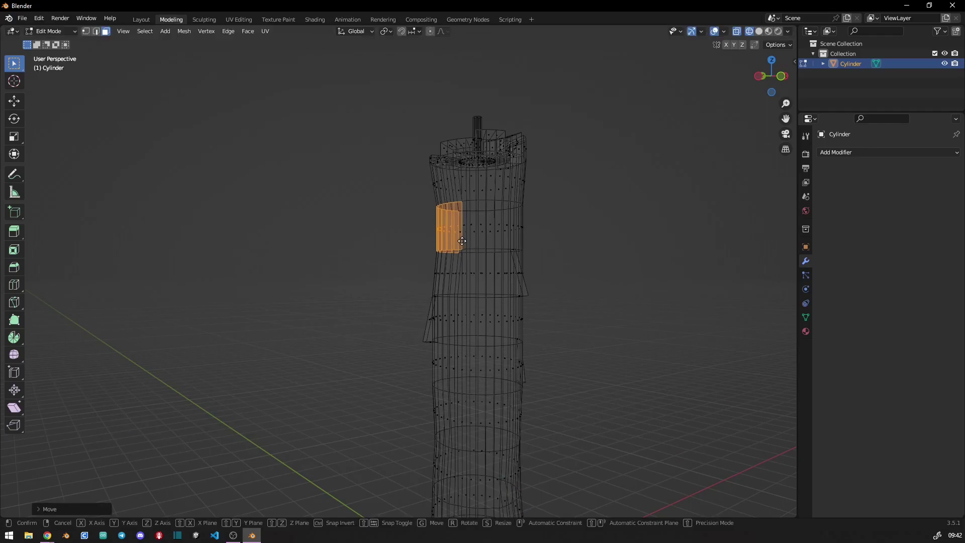
Rotate the moved strip outward twice
{"action": "key", "text": "r"}
{"action": "mouse_move", "coordinate": [416, 259]}
{"action": "middle_mouse_down"}
{"action": "mouse_move", "coordinate": [362, 303]}
{"action": "mouse_move", "coordinate": [407, 391]}
{"action": "middle_mouse_up"}
{"action": "key", "text": "r"}
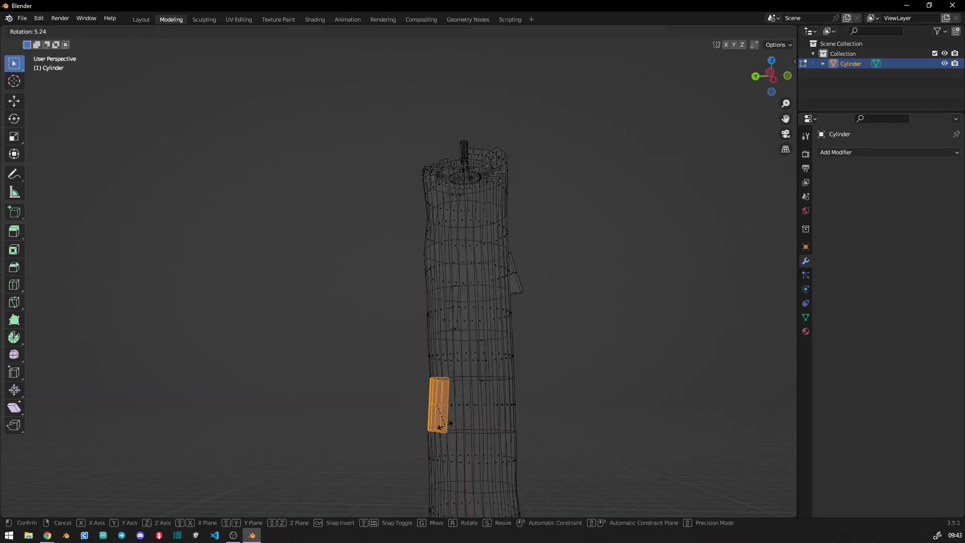
{"action": "left_click", "coordinate": [444, 425]}
{"action": "key", "text": "r"}
{"action": "left_click", "coordinate": [503, 341]}
{"action": "middle_click_drag", "start_coordinate": [503, 341], "coordinate": [390, 297]}
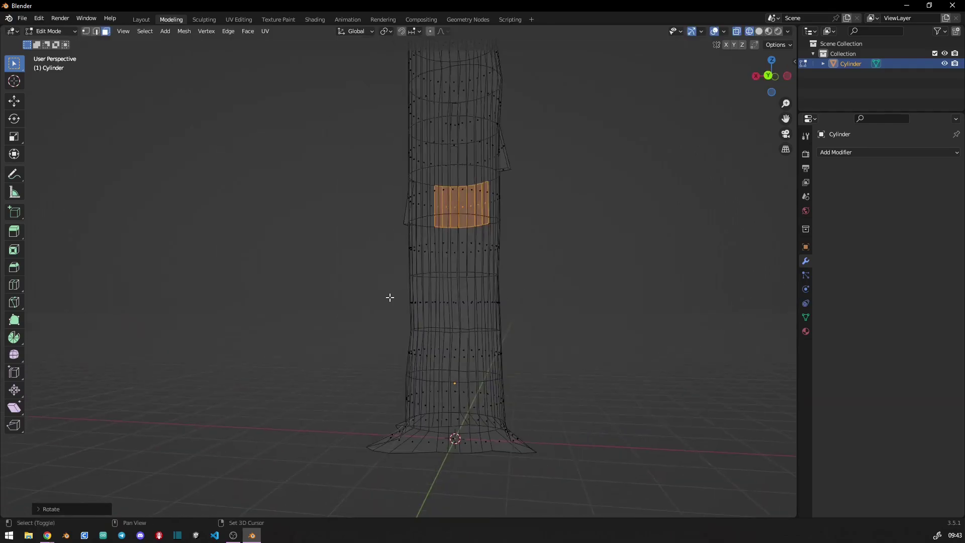
Select and move two more side strips outward from the candle
{"action": "left_click_drag", "start_coordinate": [381, 297], "coordinate": [425, 324]}
{"action": "key", "text": "g"}
{"action": "left_click", "coordinate": [418, 323]}
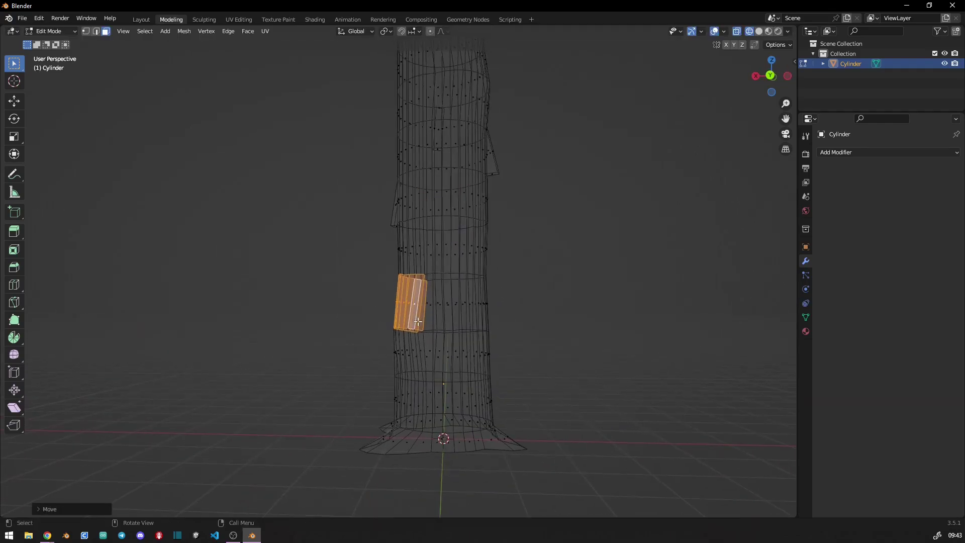
{"action": "mouse_move", "coordinate": [419, 323]}
{"action": "middle_mouse_down"}
{"action": "mouse_move", "coordinate": [393, 321]}
{"action": "mouse_move", "coordinate": [363, 345]}
{"action": "mouse_move", "coordinate": [514, 332]}
{"action": "mouse_move", "coordinate": [459, 321]}
{"action": "middle_mouse_up"}
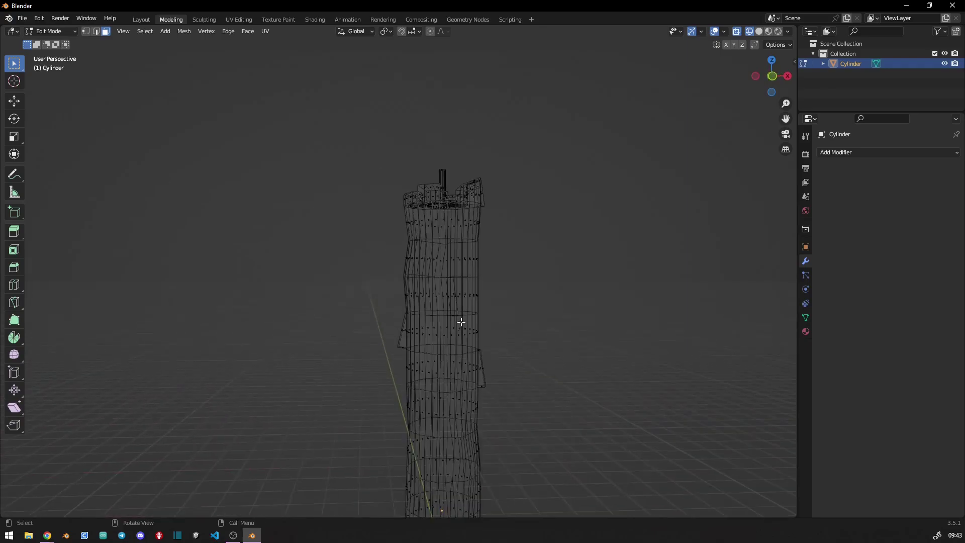
{"action": "left_click_drag", "start_coordinate": [446, 267], "coordinate": [475, 287]}
{"action": "key", "text": "g"}
{"action": "left_click", "coordinate": [480, 286]}
Tilt the latest strip outward and nudge it into place
{"action": "mouse_move", "coordinate": [480, 286]}
{"action": "middle_mouse_down"}
{"action": "mouse_move", "coordinate": [256, 278]}
{"action": "mouse_move", "coordinate": [449, 412]}
{"action": "middle_mouse_up"}
{"action": "scroll", "coordinate": [463, 334], "scroll_direction": "up", "scroll_amount": 5}
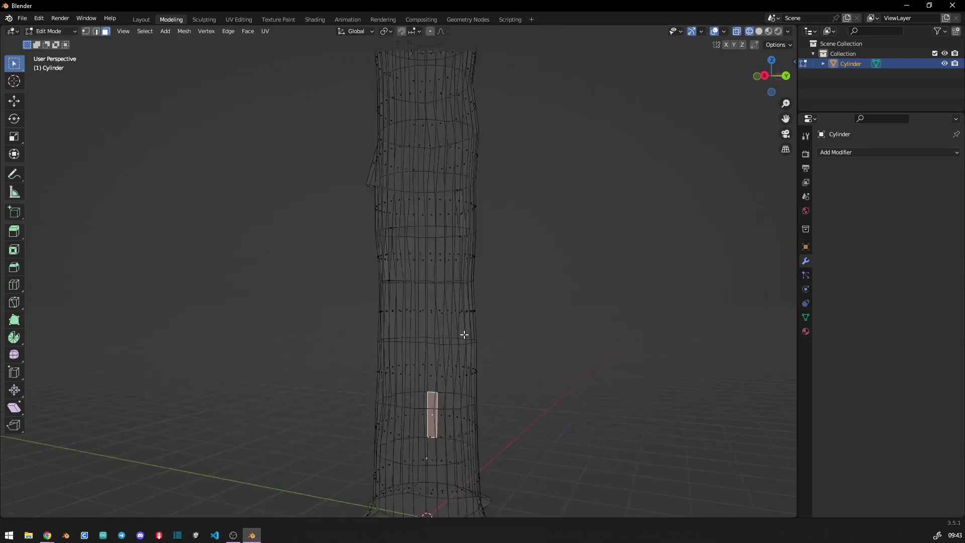
{"action": "mouse_move", "coordinate": [463, 334]}
{"action": "middle_mouse_down"}
{"action": "mouse_move", "coordinate": [526, 332]}
{"action": "mouse_move", "coordinate": [518, 298]}
{"action": "mouse_move", "coordinate": [431, 306]}
{"action": "mouse_move", "coordinate": [430, 295]}
{"action": "middle_mouse_up"}
{"action": "key", "text": "r"}
{"action": "left_click", "coordinate": [495, 330]}
{"action": "key", "text": "g"}
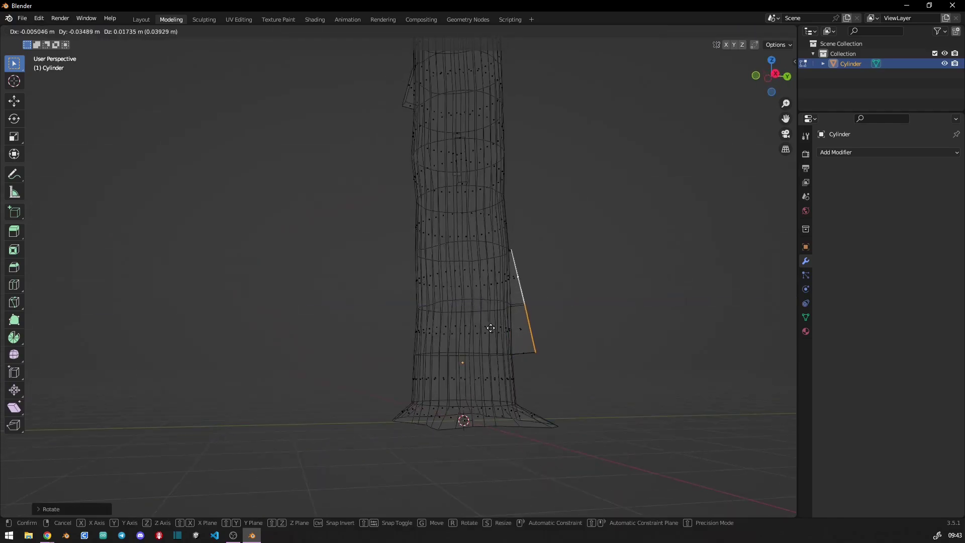
{"action": "left_click", "coordinate": [487, 369]}
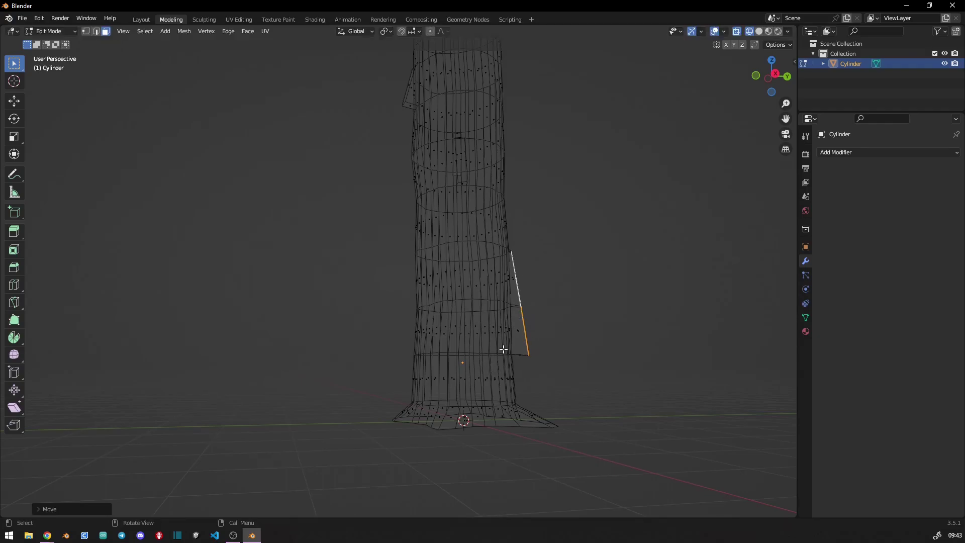
{"action": "mouse_move", "coordinate": [503, 350]}
{"action": "middle_mouse_down"}
{"action": "mouse_move", "coordinate": [388, 301]}
{"action": "mouse_move", "coordinate": [336, 313]}
{"action": "mouse_move", "coordinate": [364, 283]}
{"action": "mouse_move", "coordinate": [424, 362]}
{"action": "mouse_move", "coordinate": [366, 302]}
{"action": "mouse_move", "coordinate": [375, 271]}
{"action": "middle_mouse_up"}
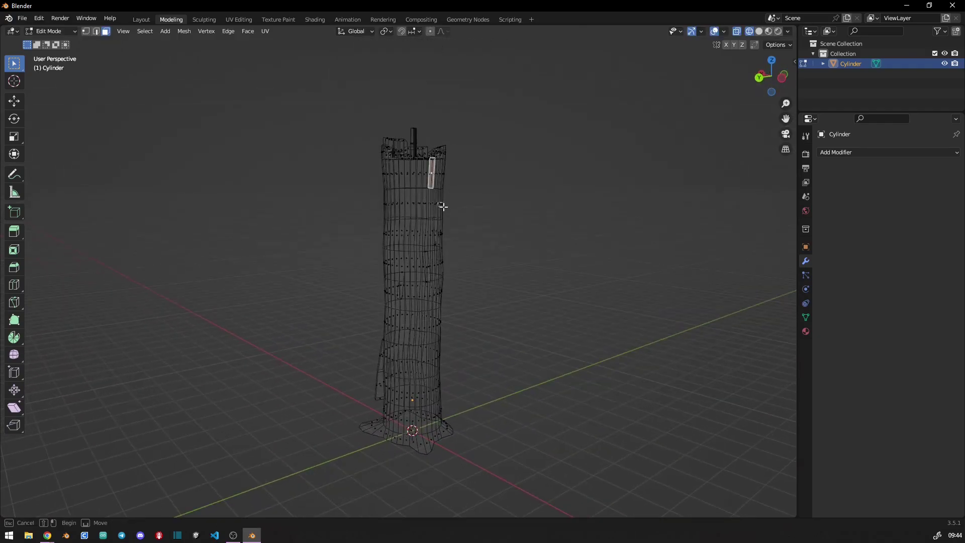
{"action": "left_click", "coordinate": [453, 234]}
Orbit and zoom around the candle to inspect the new wax drips
{"action": "middle_click_drag", "start_coordinate": [487, 261], "coordinate": [400, 265]}
{"action": "scroll", "coordinate": [374, 217], "scroll_direction": "up", "scroll_amount": 3}
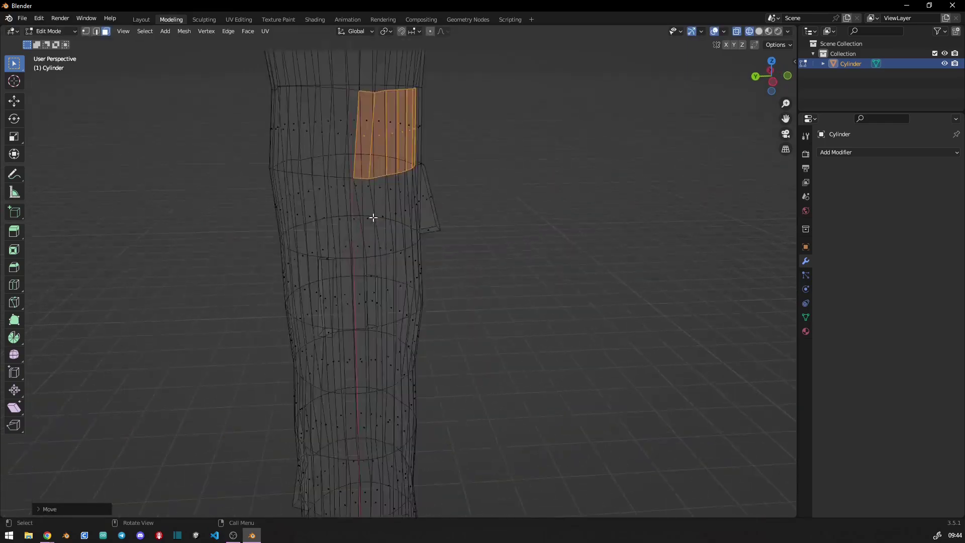
{"action": "scroll", "coordinate": [373, 217], "scroll_direction": "down", "scroll_amount": 2}
{"action": "scroll", "coordinate": [356, 273], "scroll_direction": "down", "scroll_amount": 3}
{"action": "middle_click_drag", "start_coordinate": [301, 265], "coordinate": [367, 274]}
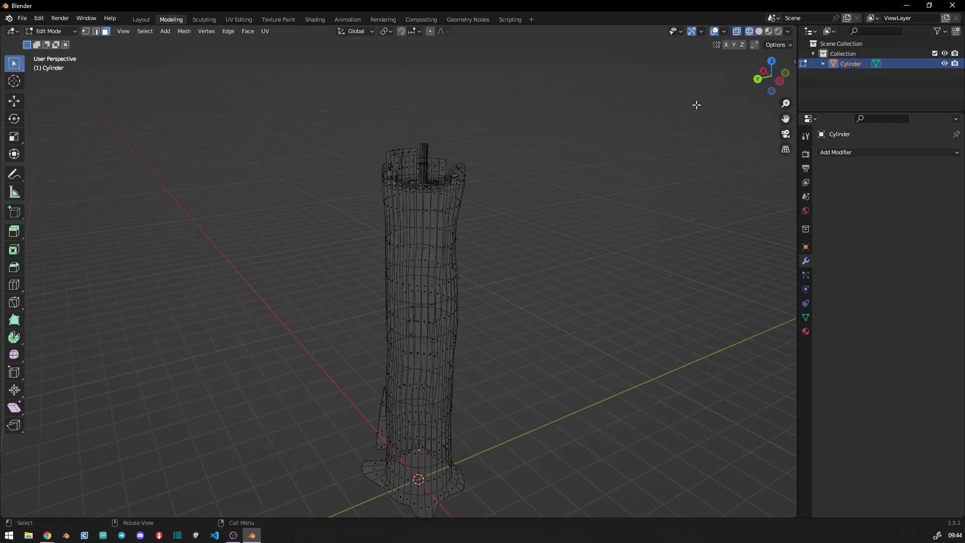
{"action": "mouse_move", "coordinate": [361, 126]}
{"action": "middle_mouse_down"}
{"action": "mouse_move", "coordinate": [416, 183]}
{"action": "mouse_move", "coordinate": [377, 214]}
{"action": "middle_mouse_up"}
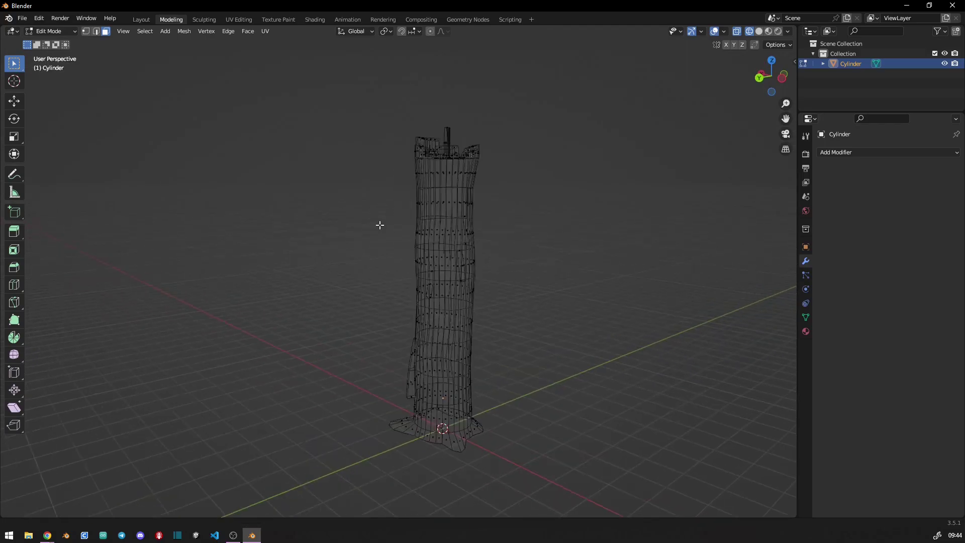
Switch to the UV Editing workspace and view the candle as a wireframe
{"action": "left_click", "coordinate": [151, 19]}
{"action": "left_click", "coordinate": [237, 19]}
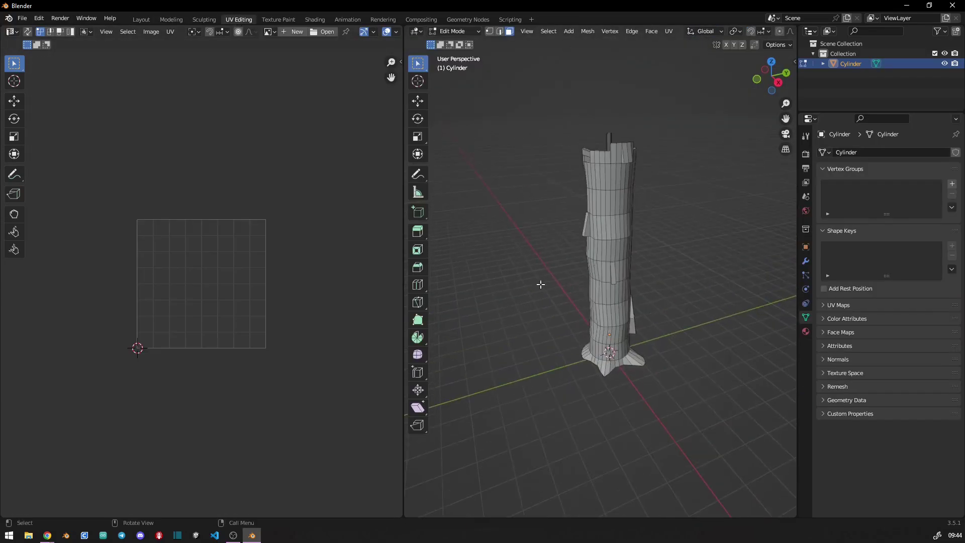
{"action": "middle_click_drag", "start_coordinate": [618, 227], "coordinate": [658, 289]}
{"action": "key", "text": "shift+z"}
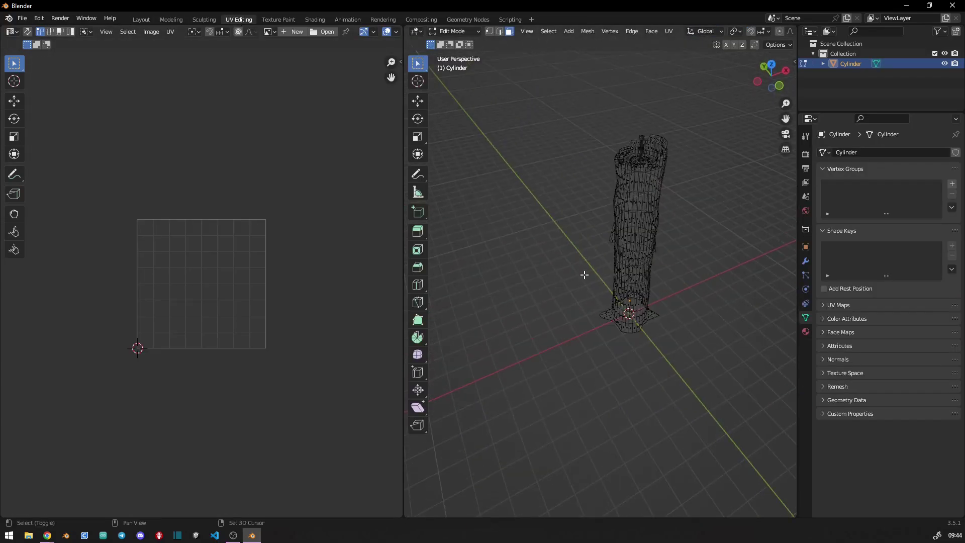
{"action": "scroll", "coordinate": [583, 273], "scroll_direction": "up", "scroll_amount": 4}
{"action": "mouse_move", "coordinate": [584, 273]}
{"action": "middle_mouse_down"}
{"action": "mouse_move", "coordinate": [664, 356]}
{"action": "mouse_move", "coordinate": [636, 459]}
{"action": "middle_mouse_up"}
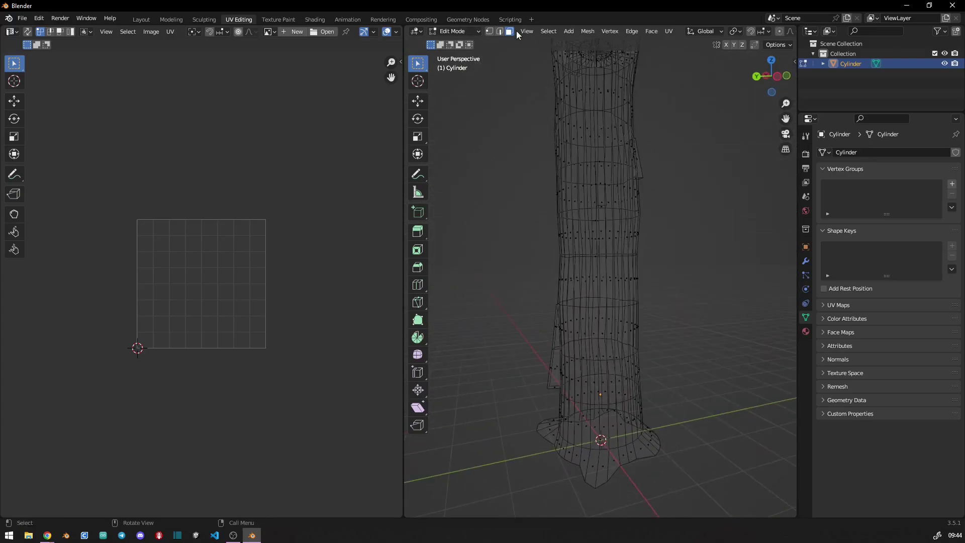
{"action": "scroll", "coordinate": [612, 362], "scroll_direction": "down", "scroll_amount": 3}
{"action": "middle_click_drag", "start_coordinate": [568, 319], "coordinate": [594, 324]}
{"action": "scroll", "coordinate": [593, 323], "scroll_direction": "up", "scroll_amount": 4}
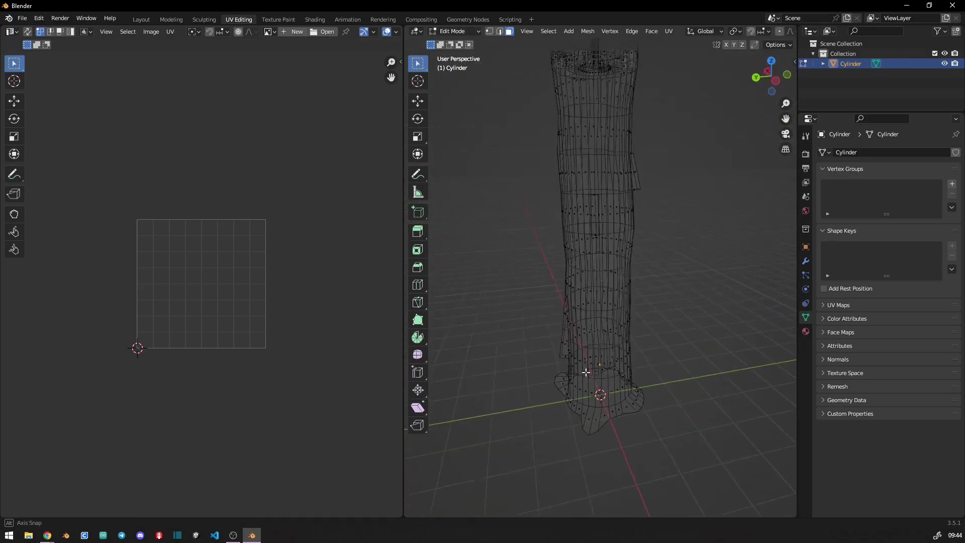
Select the whole candle mesh to inspect its UVs from a top-down view
{"action": "left_click", "coordinate": [622, 420]}
{"action": "key", "text": "a"}
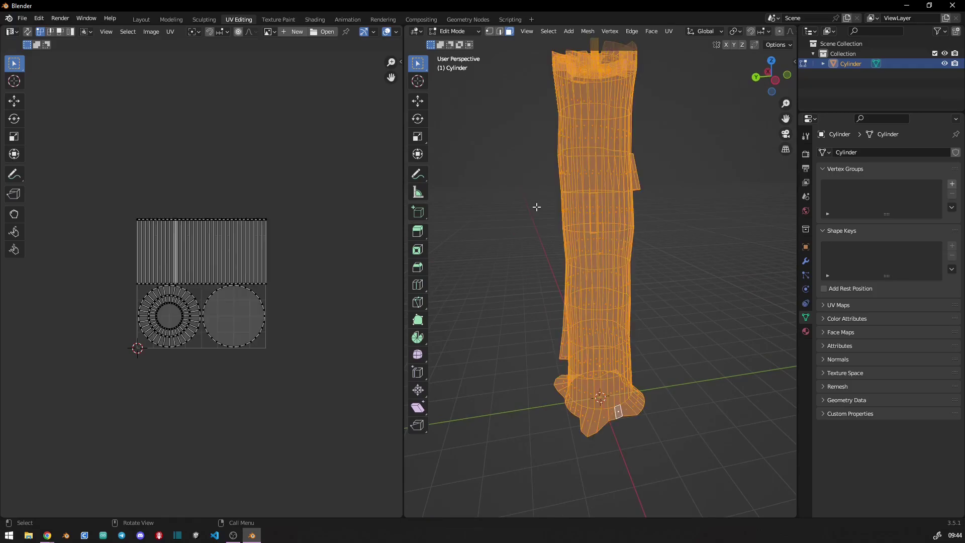
{"action": "scroll", "coordinate": [536, 206], "scroll_direction": "down", "scroll_amount": 2}
{"action": "mouse_move", "coordinate": [537, 206]}
{"action": "middle_mouse_down"}
{"action": "mouse_move", "coordinate": [567, 269]}
{"action": "mouse_move", "coordinate": [608, 319]}
{"action": "mouse_move", "coordinate": [552, 287]}
{"action": "middle_mouse_up"}
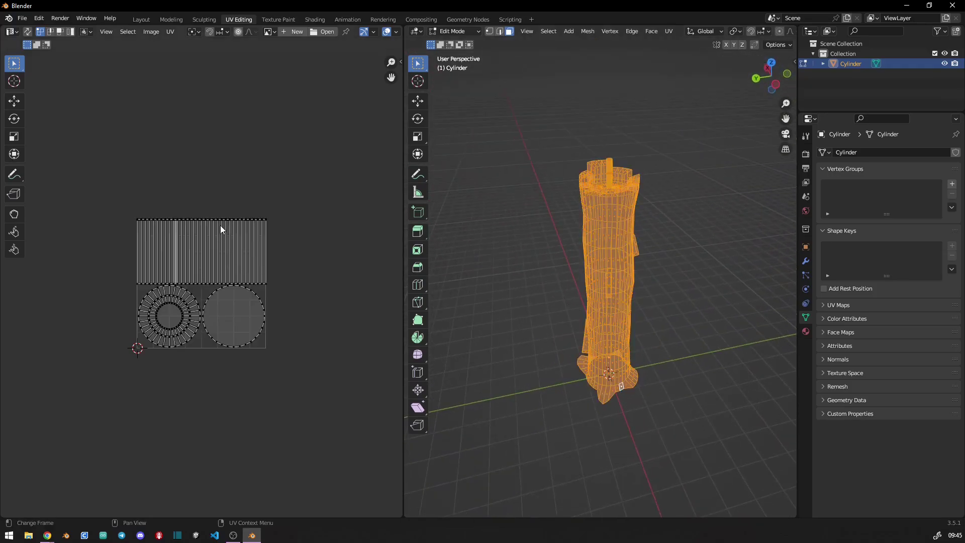
{"action": "scroll", "coordinate": [221, 229], "scroll_direction": "up", "scroll_amount": 4}
{"action": "middle_click_drag", "start_coordinate": [517, 275], "coordinate": [503, 226]}
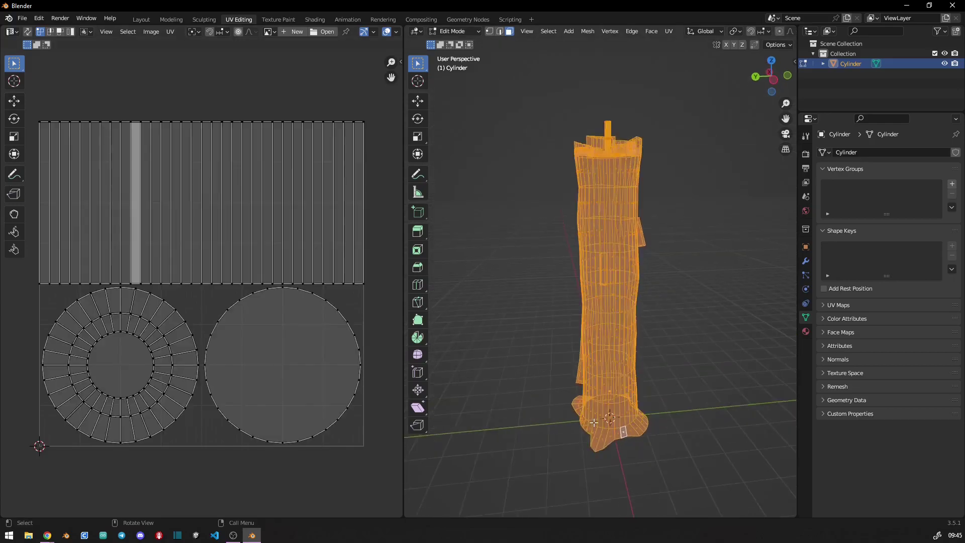
{"action": "scroll", "coordinate": [503, 226], "scroll_direction": "up", "scroll_amount": 2}
Mark the edge loop around the candle's base as a UV seam
{"action": "key", "text": "ctrl+z"}
{"action": "left_click", "coordinate": [621, 476], "text": "ctrl"}
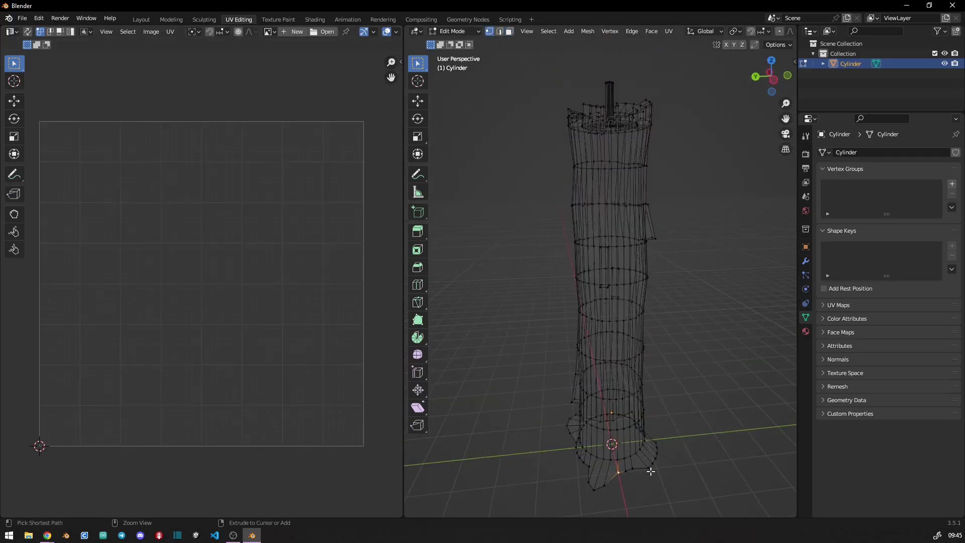
{"action": "middle_click_drag", "start_coordinate": [638, 465], "coordinate": [550, 448]}
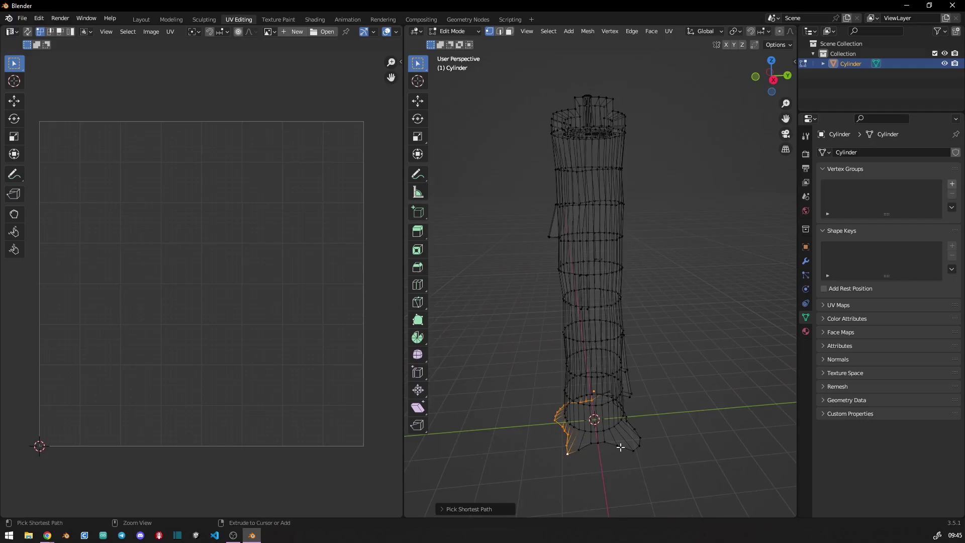
{"action": "mouse_move", "coordinate": [623, 442]}
{"action": "middle_mouse_down"}
{"action": "mouse_move", "coordinate": [637, 460]}
{"action": "mouse_move", "coordinate": [553, 477]}
{"action": "mouse_move", "coordinate": [607, 383]}
{"action": "middle_mouse_up"}
{"action": "left_click", "coordinate": [670, 454], "text": "ctrl"}
{"action": "key", "text": "u"}
{"action": "key", "text": "alt+a"}
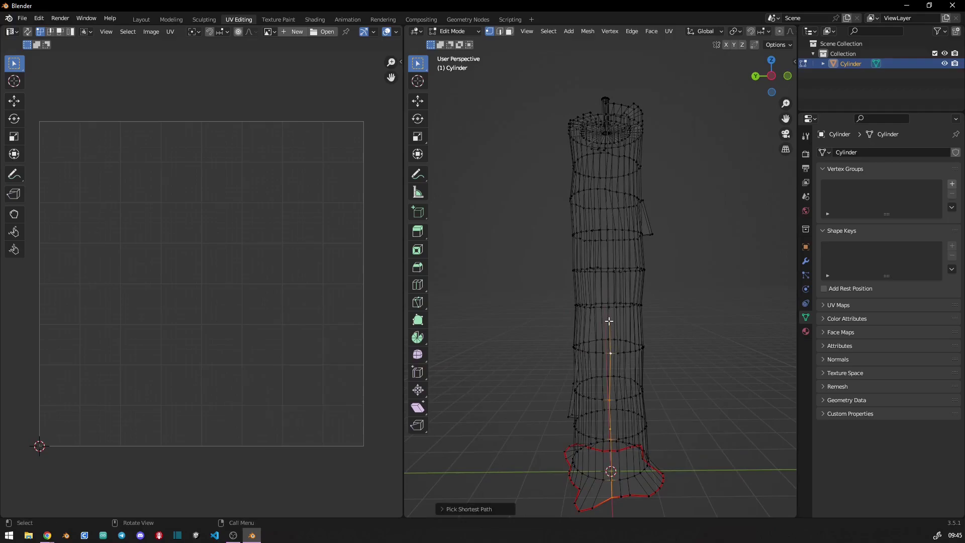
Mark a vertical edge path down the candle's side as a UV seam
{"action": "middle_click_drag", "start_coordinate": [609, 321], "coordinate": [626, 287]}
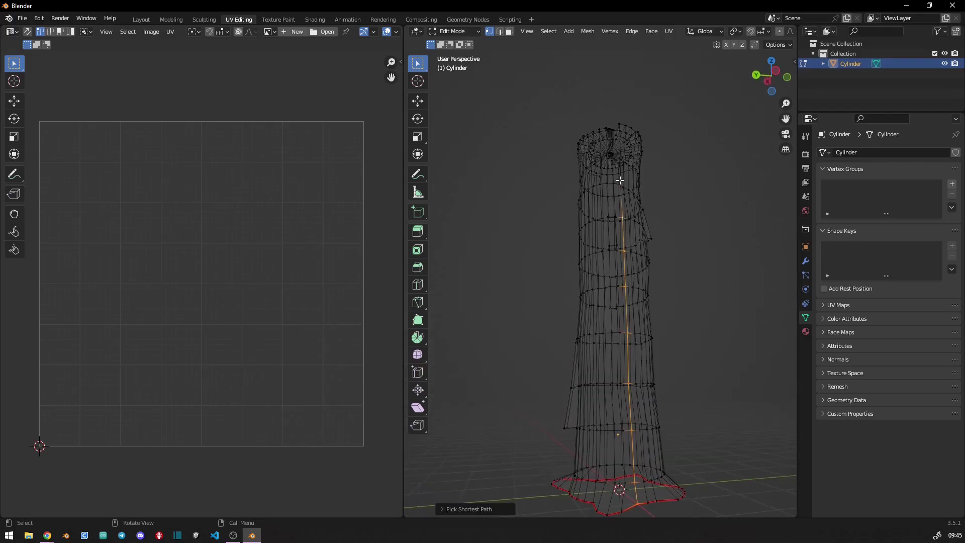
{"action": "mouse_move", "coordinate": [620, 180]}
{"action": "middle_mouse_down"}
{"action": "mouse_move", "coordinate": [623, 164]}
{"action": "mouse_move", "coordinate": [612, 296]}
{"action": "middle_mouse_up"}
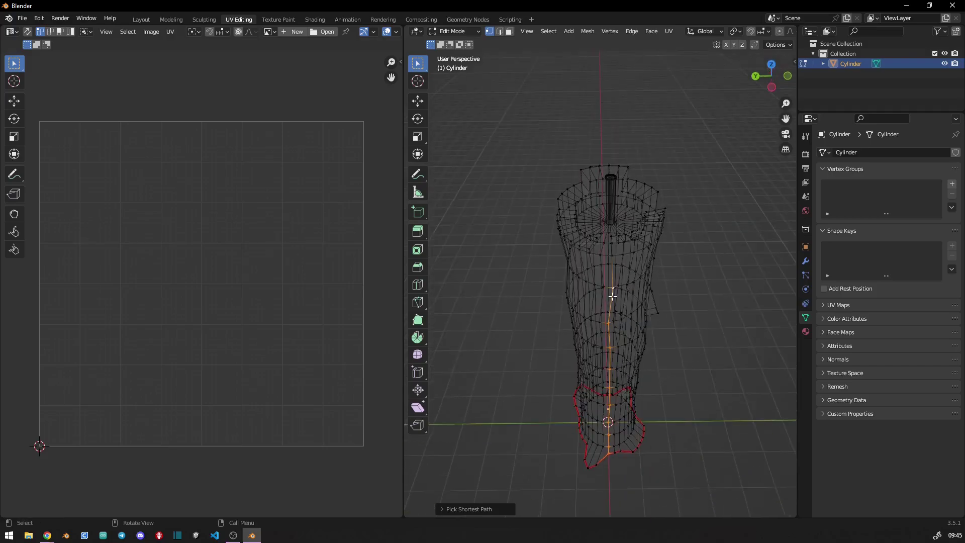
{"action": "mouse_move", "coordinate": [612, 256]}
{"action": "middle_mouse_down", "text": "ctrl"}
{"action": "mouse_move", "coordinate": [614, 231]}
{"action": "mouse_move", "coordinate": [592, 257]}
{"action": "middle_mouse_up", "text": "ctrl"}
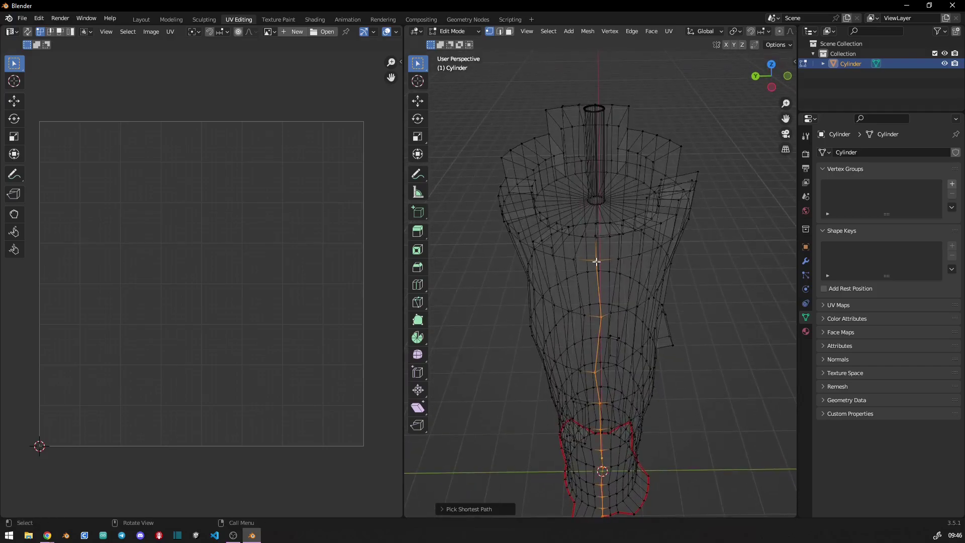
{"action": "key", "text": "u"}
{"action": "left_click", "coordinate": [595, 271]}
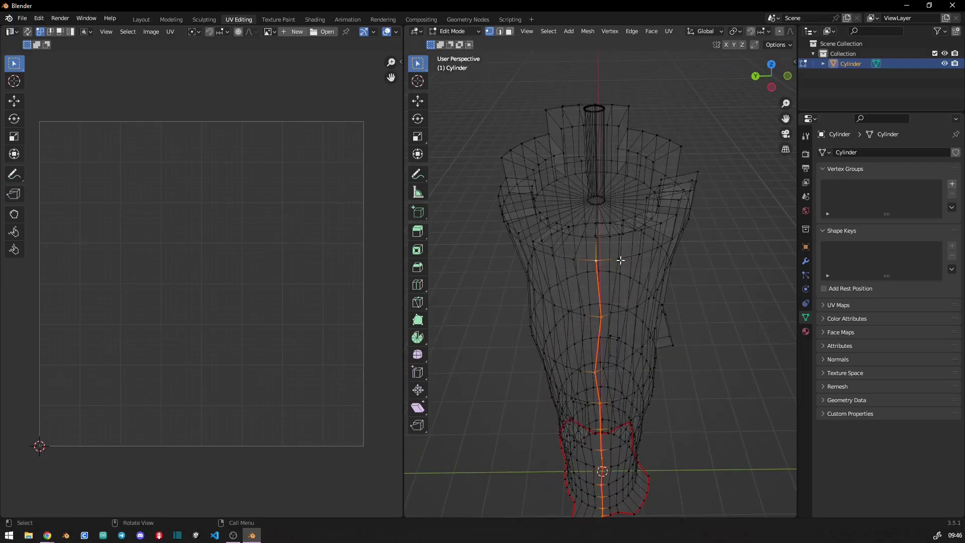
{"action": "key", "text": "alt+a"}
Select an edge path around the candle top and a radial edge across it
{"action": "left_click", "coordinate": [675, 238], "text": "ctrl"}
{"action": "middle_click_drag", "start_coordinate": [675, 237], "coordinate": [680, 259]}
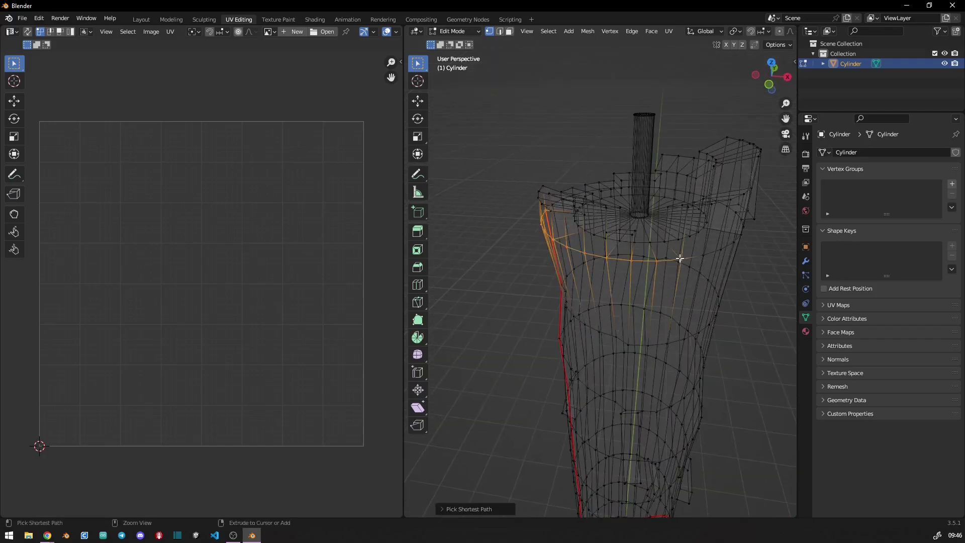
{"action": "mouse_move", "coordinate": [732, 243]}
{"action": "middle_mouse_down"}
{"action": "mouse_move", "coordinate": [588, 239]}
{"action": "mouse_move", "coordinate": [603, 276]}
{"action": "mouse_move", "coordinate": [537, 273]}
{"action": "middle_mouse_up"}
{"action": "mouse_move", "coordinate": [621, 263]}
{"action": "middle_mouse_down"}
{"action": "mouse_move", "coordinate": [553, 274]}
{"action": "mouse_move", "coordinate": [578, 255]}
{"action": "mouse_move", "coordinate": [618, 261]}
{"action": "mouse_move", "coordinate": [593, 291]}
{"action": "mouse_move", "coordinate": [598, 304]}
{"action": "mouse_move", "coordinate": [656, 255]}
{"action": "middle_mouse_up"}
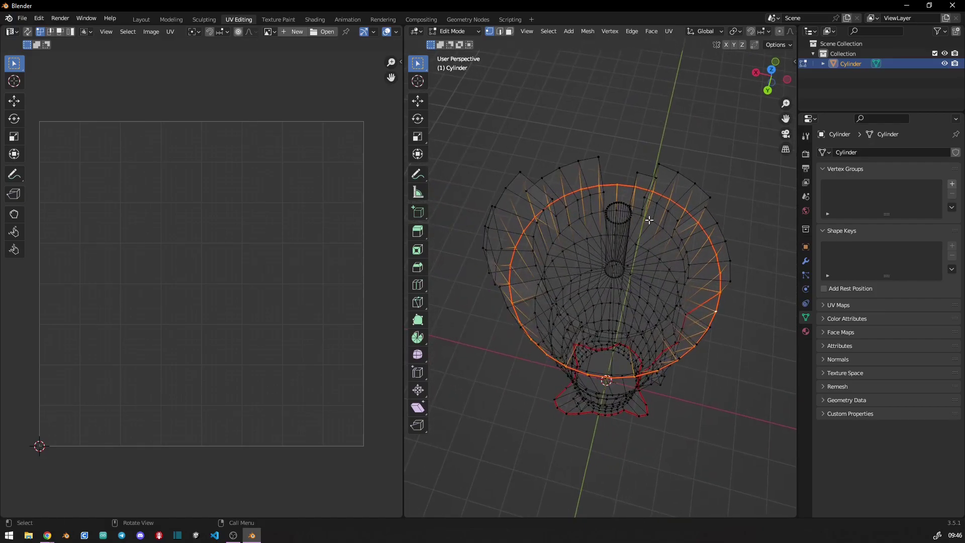
{"action": "mouse_move", "coordinate": [649, 220]}
{"action": "middle_mouse_down"}
{"action": "mouse_move", "coordinate": [610, 291]}
{"action": "mouse_move", "coordinate": [578, 287]}
{"action": "mouse_move", "coordinate": [675, 330]}
{"action": "mouse_move", "coordinate": [618, 254]}
{"action": "middle_mouse_up"}
{"action": "left_click", "coordinate": [643, 309]}
{"action": "scroll", "coordinate": [618, 267], "scroll_direction": "up", "scroll_amount": 2}
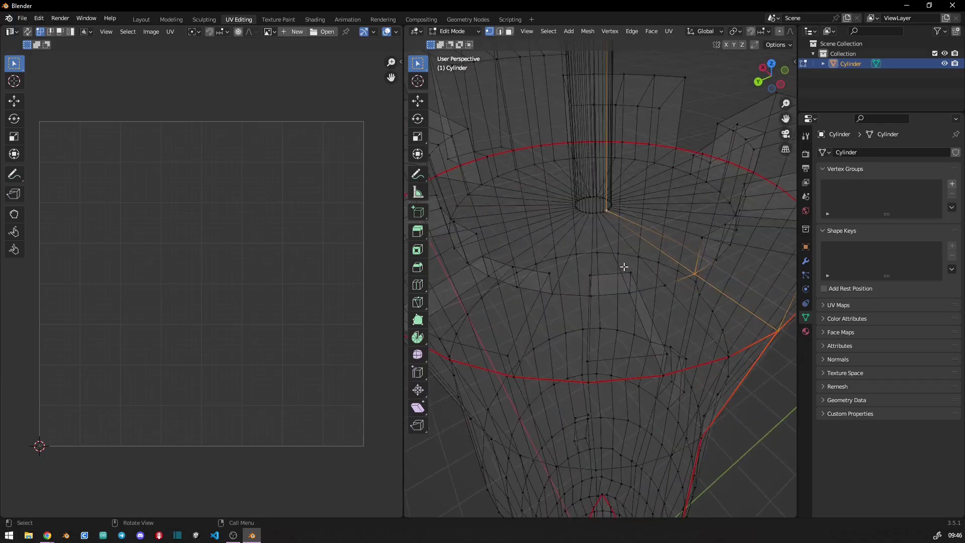
{"action": "scroll", "coordinate": [618, 267], "scroll_direction": "up", "scroll_amount": 2}
{"action": "middle_click_drag", "start_coordinate": [691, 387], "coordinate": [641, 315]}
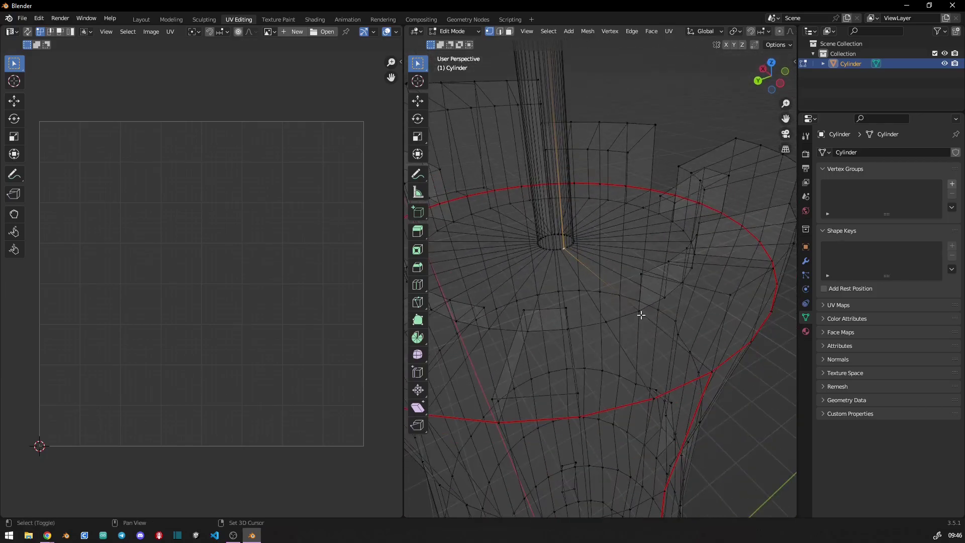
{"action": "mouse_move", "coordinate": [712, 372]}
{"action": "middle_mouse_down"}
{"action": "mouse_move", "coordinate": [625, 405]}
{"action": "mouse_move", "coordinate": [595, 361]}
{"action": "middle_mouse_up"}
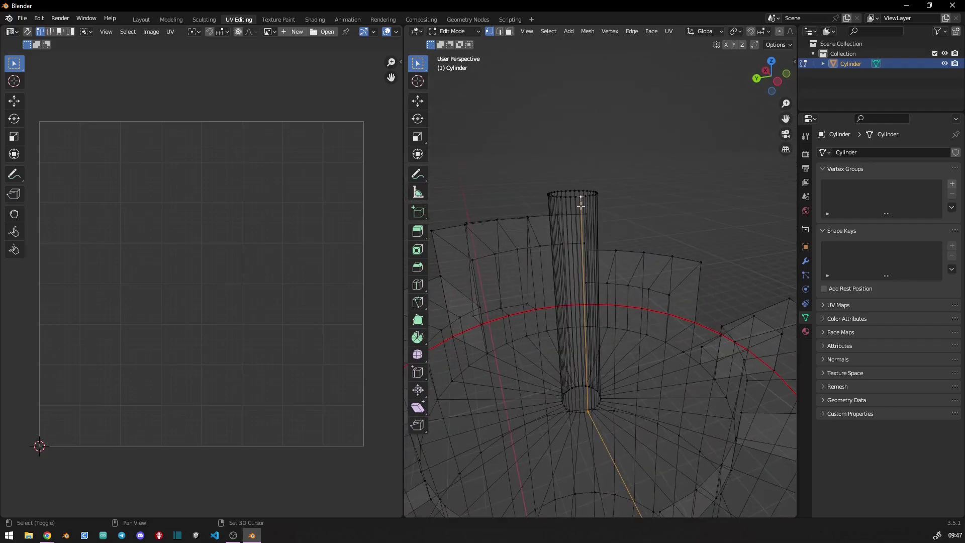
{"action": "middle_click_drag", "start_coordinate": [581, 212], "coordinate": [590, 273]}
Select the wick-top faces and unwrap them into a circular UV island
{"action": "left_click", "coordinate": [607, 283], "text": "ctrl"}
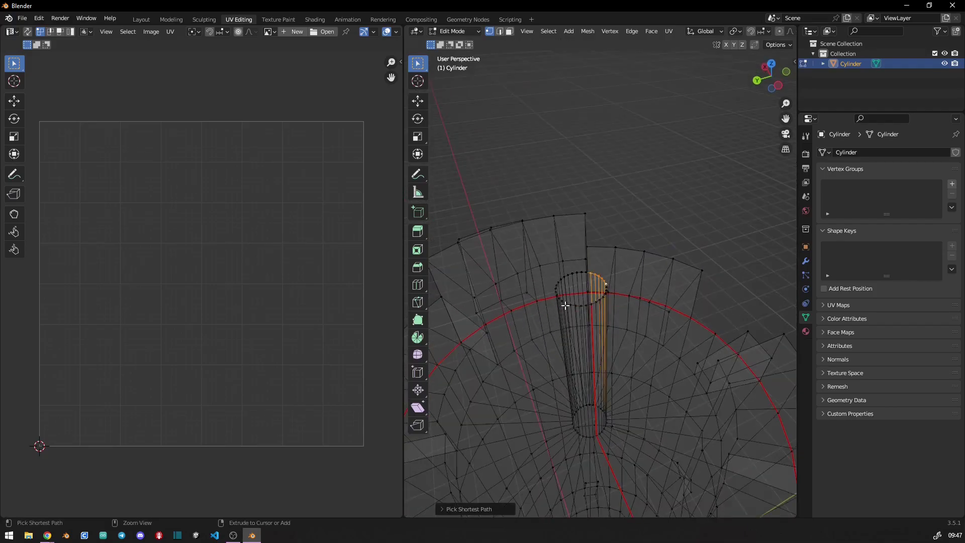
{"action": "left_click", "coordinate": [558, 288], "text": "ctrl"}
{"action": "left_click", "coordinate": [586, 271], "text": "ctrl"}
{"action": "key", "text": "u"}
{"action": "left_click", "coordinate": [586, 274]}
{"action": "scroll", "coordinate": [573, 322], "scroll_direction": "down", "scroll_amount": 5}
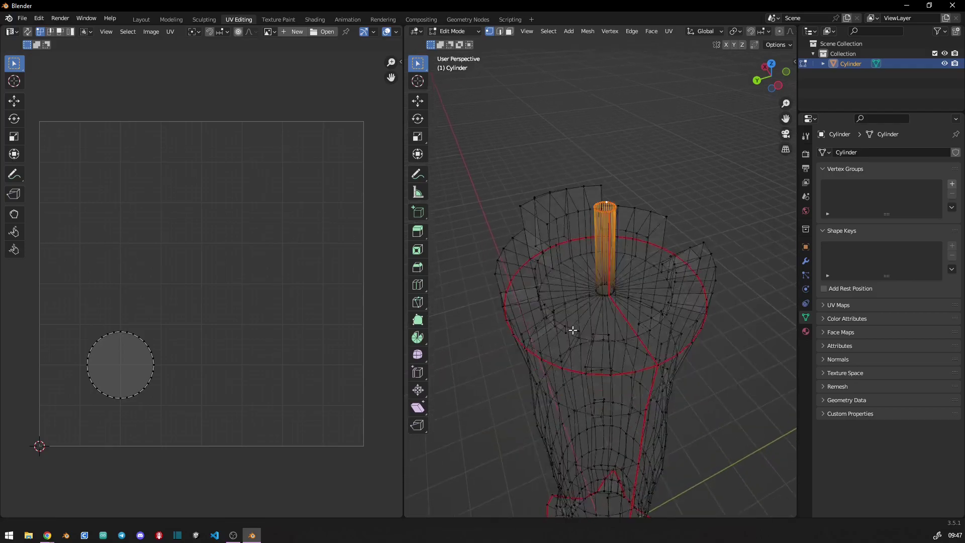
{"action": "mouse_move", "coordinate": [581, 424]}
{"action": "middle_mouse_down"}
{"action": "mouse_move", "coordinate": [566, 282]}
{"action": "mouse_move", "coordinate": [588, 341]}
{"action": "mouse_move", "coordinate": [556, 288]}
{"action": "middle_mouse_up"}
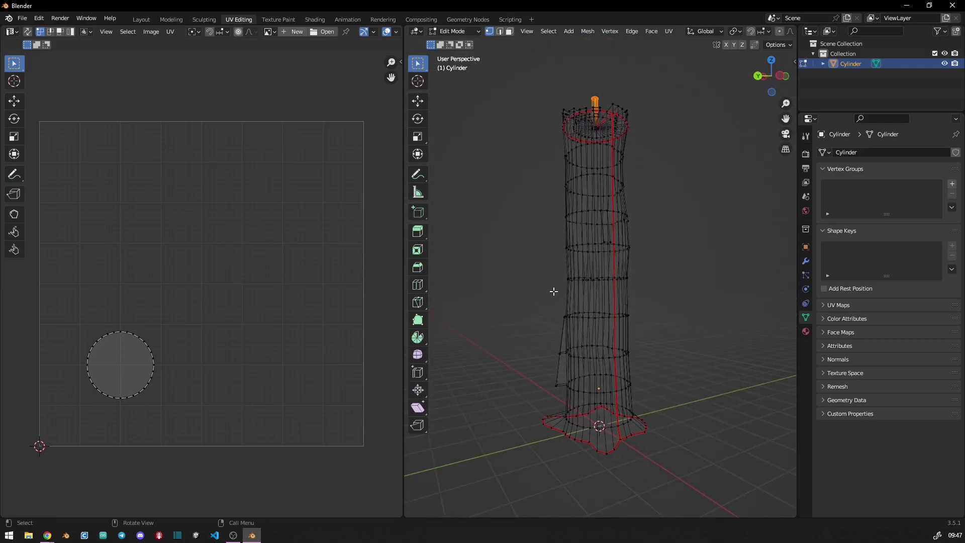
Select all and unwrap the entire candle mesh
{"action": "key", "text": "a"}
{"action": "key", "text": "u"}
{"action": "left_click", "coordinate": [531, 183]}
{"action": "scroll", "coordinate": [171, 265], "scroll_direction": "up", "scroll_amount": 2}
{"action": "scroll", "coordinate": [183, 267], "scroll_direction": "down", "scroll_amount": 1}
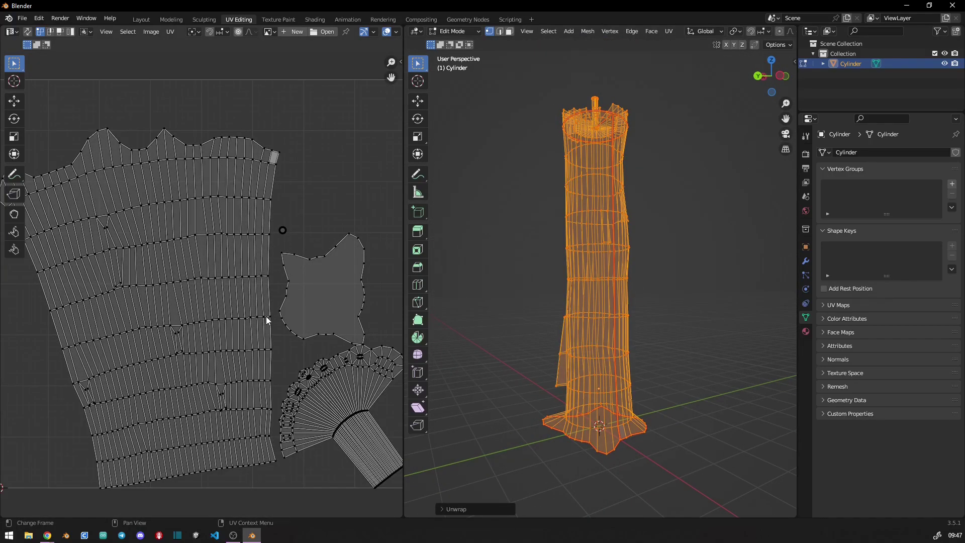
{"action": "scroll", "coordinate": [310, 332], "scroll_direction": "up", "scroll_amount": 3}
Move the small round wick-top island up-right and enlarge it about ten times
{"action": "key", "text": "l"}
{"action": "scroll", "coordinate": [321, 211], "scroll_direction": "down", "scroll_amount": 3}
{"action": "key", "text": "g"}
{"action": "left_click", "coordinate": [301, 146]}
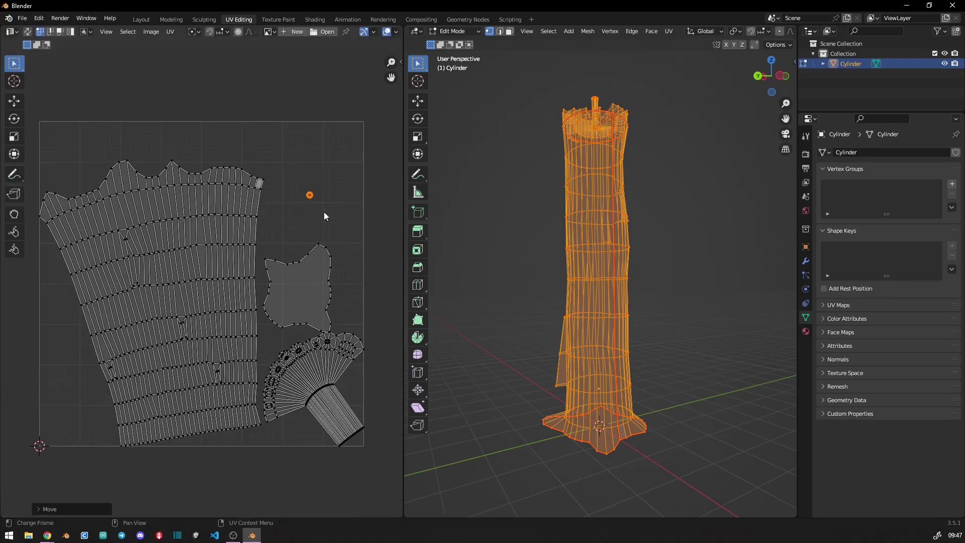
{"action": "key", "text": "s"}
{"action": "left_click", "coordinate": [240, 447]}
{"action": "key", "text": "alt+a"}
Tidy the fan island by repositioning one of its UV vertices
{"action": "scroll", "coordinate": [183, 269], "scroll_direction": "up", "scroll_amount": 6}
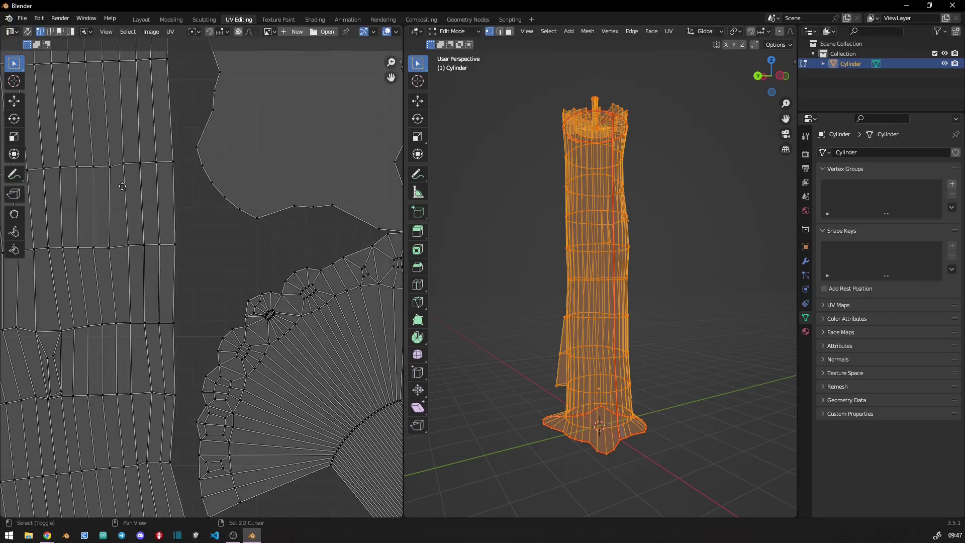
{"action": "scroll", "coordinate": [240, 296], "scroll_direction": "up", "scroll_amount": 3}
{"action": "scroll", "coordinate": [239, 296], "scroll_direction": "up", "scroll_amount": 1}
{"action": "scroll", "coordinate": [266, 299], "scroll_direction": "up", "scroll_amount": 2}
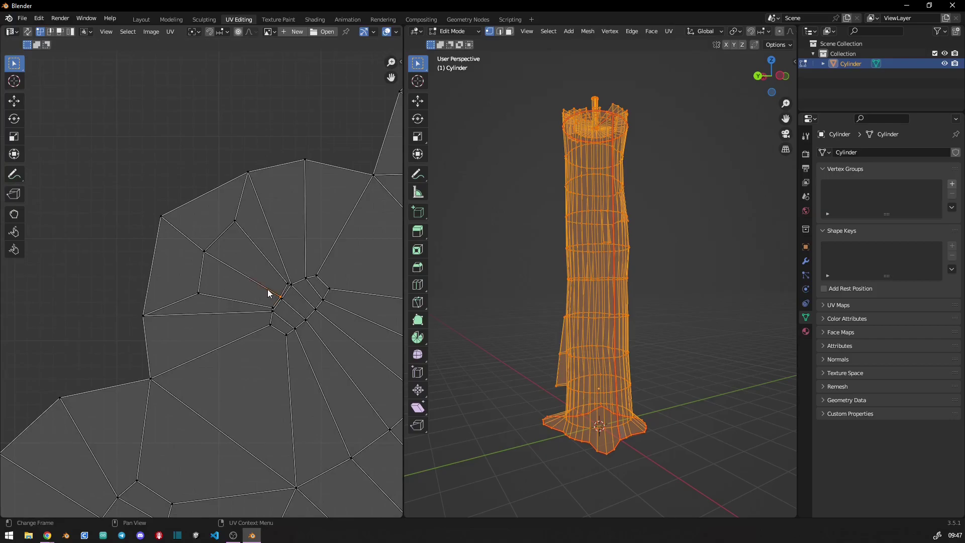
{"action": "key", "text": "g"}
{"action": "left_click", "coordinate": [270, 313]}
{"action": "scroll", "coordinate": [252, 316], "scroll_direction": "down", "scroll_amount": 5}
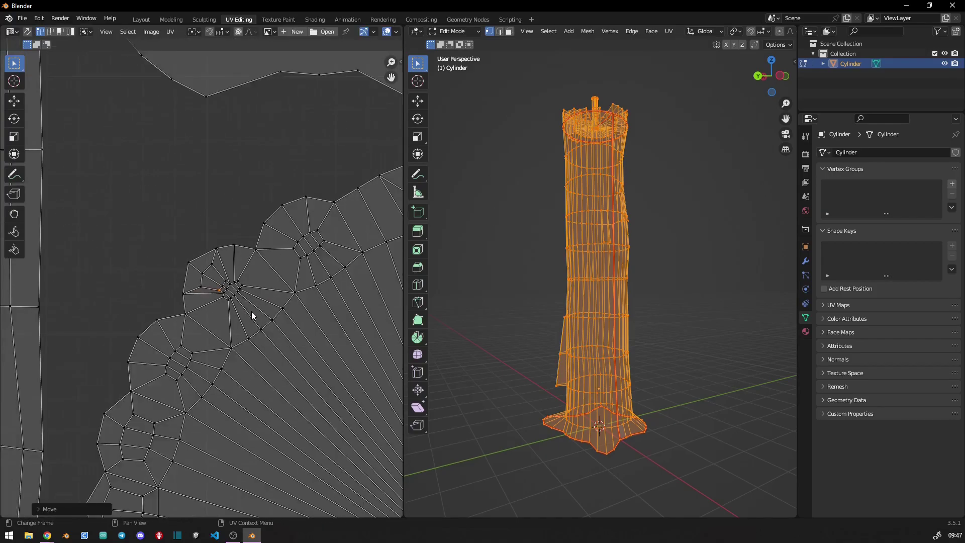
{"action": "scroll", "coordinate": [250, 321], "scroll_direction": "down", "scroll_amount": 3}
{"action": "scroll", "coordinate": [216, 282], "scroll_direction": "down", "scroll_amount": 2}
{"action": "scroll", "coordinate": [201, 287], "scroll_direction": "down", "scroll_amount": 2}
{"action": "scroll", "coordinate": [199, 288], "scroll_direction": "down", "scroll_amount": 1}
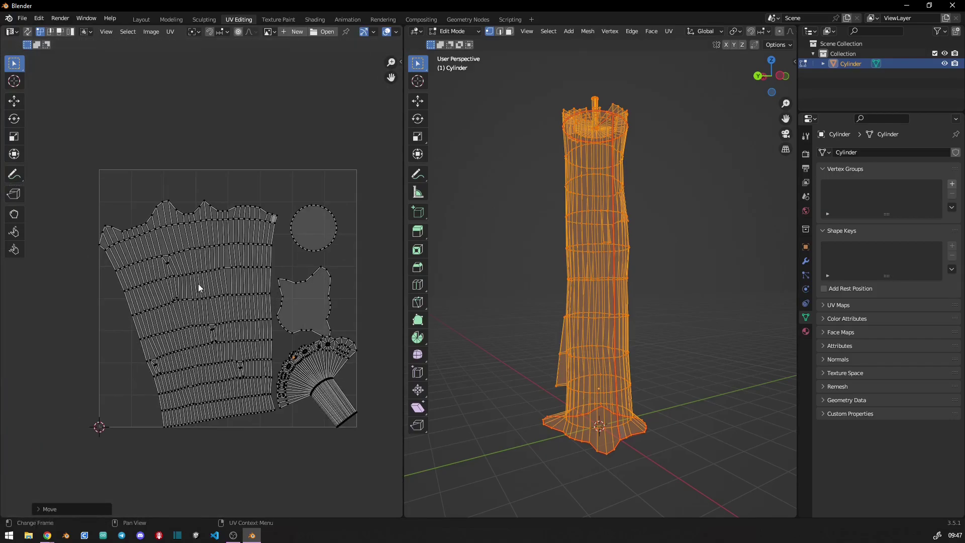
{"action": "middle_click_drag", "start_coordinate": [492, 271], "coordinate": [514, 274]}
{"action": "left_click", "coordinate": [279, 19]}
Back in Layout, apply Shade Smooth to the candle and view it solid
{"action": "left_click", "coordinate": [142, 19]}
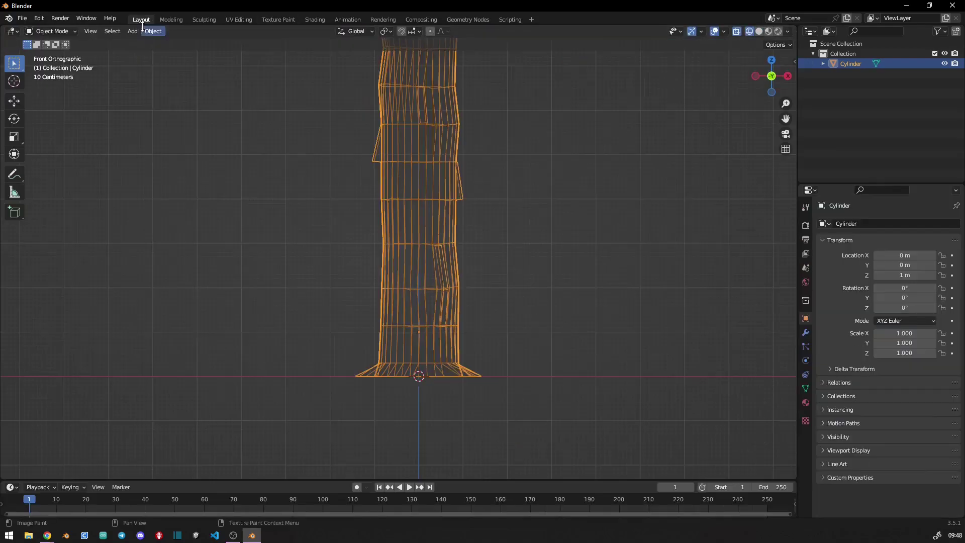
{"action": "right_click", "coordinate": [411, 219]}
{"action": "left_click", "coordinate": [411, 220]}
{"action": "key", "text": "z"}
{"action": "middle_click_drag", "start_coordinate": [512, 253], "coordinate": [418, 306]}
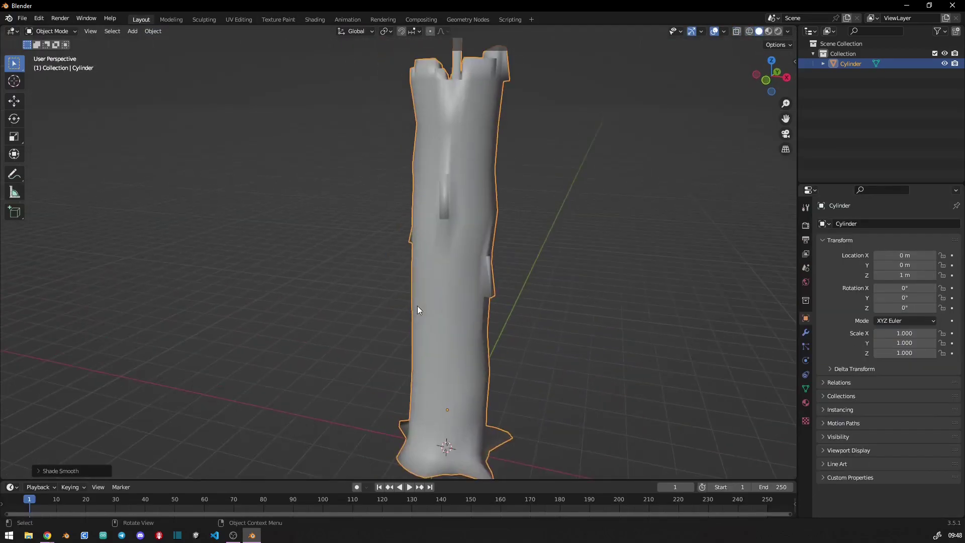
{"action": "scroll", "coordinate": [418, 306], "scroll_direction": "down", "scroll_amount": 3}
{"action": "mouse_move", "coordinate": [292, 261]}
{"action": "middle_mouse_down"}
{"action": "mouse_move", "coordinate": [485, 267]}
{"action": "mouse_move", "coordinate": [640, 291]}
{"action": "mouse_move", "coordinate": [351, 255]}
{"action": "mouse_move", "coordinate": [370, 269]}
{"action": "mouse_move", "coordinate": [231, 20]}
{"action": "mouse_move", "coordinate": [325, 182]}
{"action": "mouse_move", "coordinate": [312, 163]}
{"action": "middle_mouse_up"}
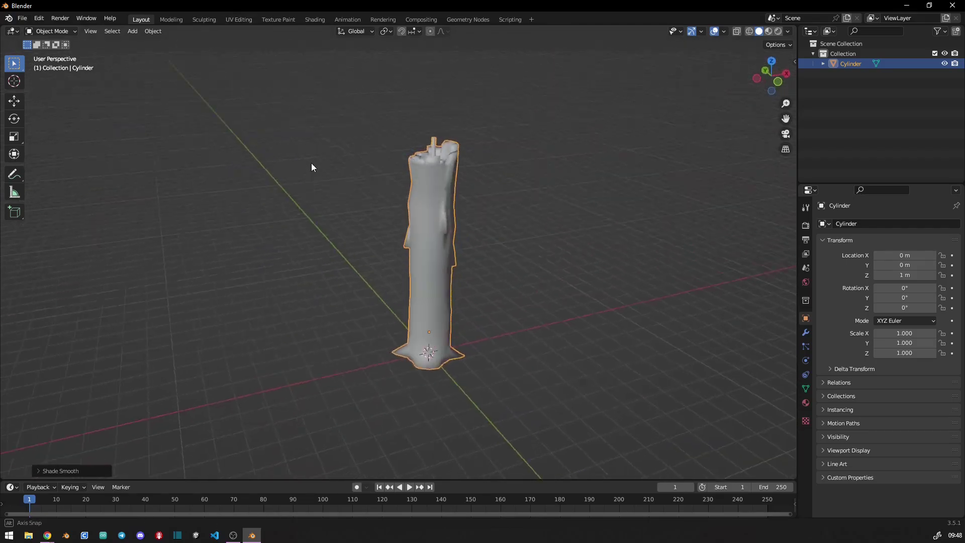
Return to the UV Editing workspace to view the candle beside its UVs
{"action": "left_click", "coordinate": [239, 19]}
{"action": "mouse_move", "coordinate": [553, 252]}
{"action": "middle_mouse_down"}
{"action": "mouse_move", "coordinate": [550, 263]}
{"action": "mouse_move", "coordinate": [548, 219]}
{"action": "mouse_move", "coordinate": [580, 251]}
{"action": "mouse_move", "coordinate": [558, 247]}
{"action": "middle_mouse_up"}
{"action": "scroll", "coordinate": [581, 250], "scroll_direction": "up", "scroll_amount": 2}
In Texture Paint, add a 2048 px Base Color texture slot with a pale beige fill
{"action": "left_click", "coordinate": [278, 19]}
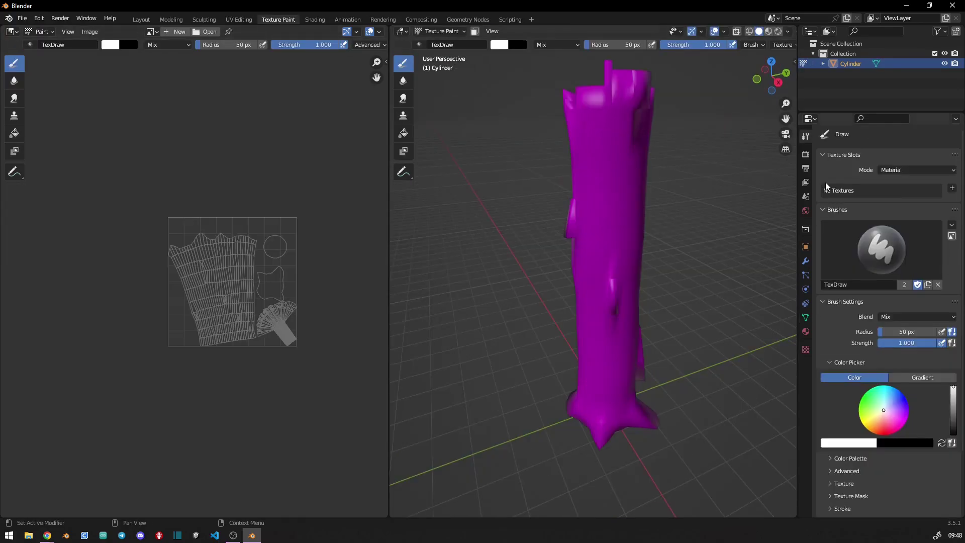
{"action": "left_click", "coordinate": [957, 189]}
{"action": "left_click", "coordinate": [894, 199]}
{"action": "left_click", "coordinate": [911, 231]}
{"action": "type", "text": "204"}
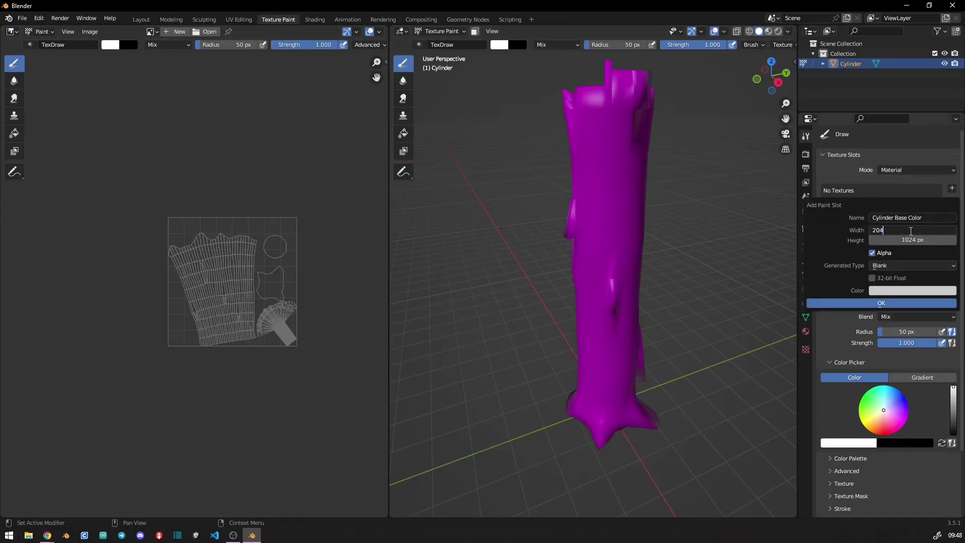
{"action": "type", "text": "8"}
{"action": "key", "text": "Return"}
{"action": "left_click", "coordinate": [919, 290]}
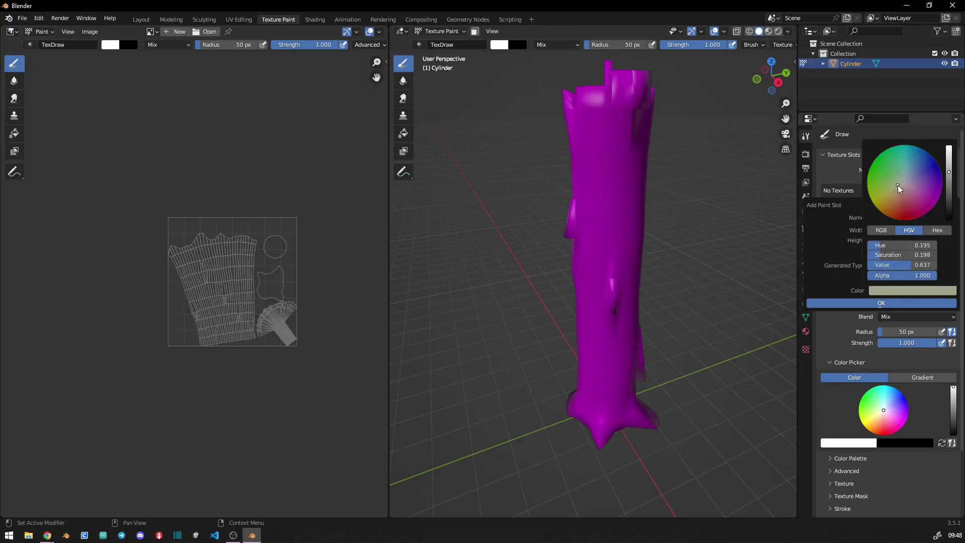
{"action": "left_click", "coordinate": [869, 192]}
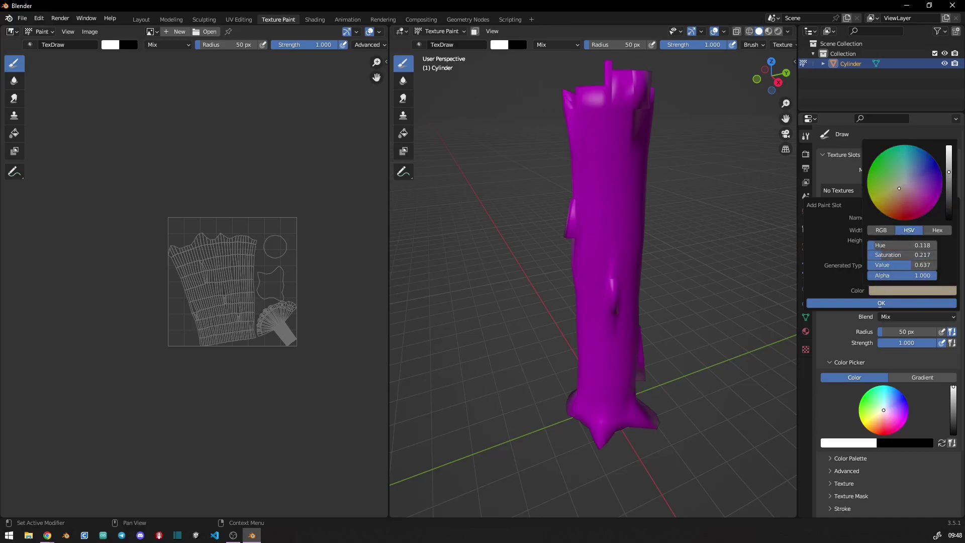
{"action": "scroll", "coordinate": [905, 183], "scroll_direction": "up", "scroll_amount": 2}
Create the Cylinder Base Color texture and view the candle in Material Preview
{"action": "left_click", "coordinate": [899, 304]}
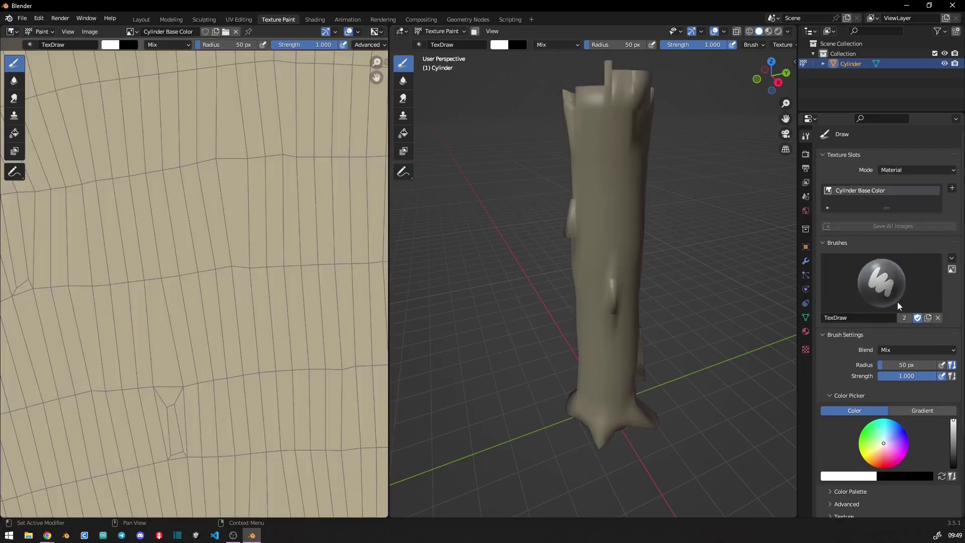
{"action": "left_click", "coordinate": [768, 31]}
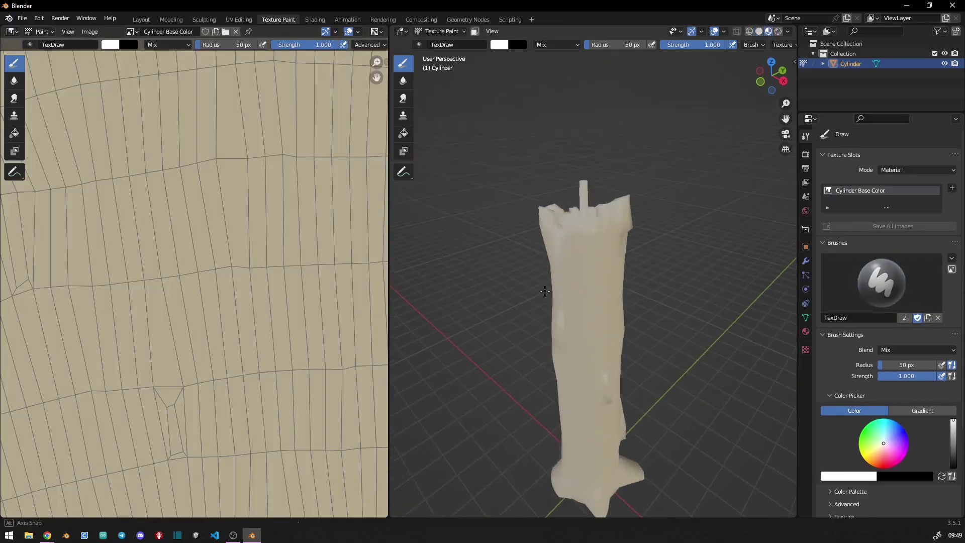
{"action": "mouse_move", "coordinate": [603, 241]}
{"action": "middle_mouse_down"}
{"action": "mouse_move", "coordinate": [537, 285]}
{"action": "mouse_move", "coordinate": [508, 207]}
{"action": "middle_mouse_up"}
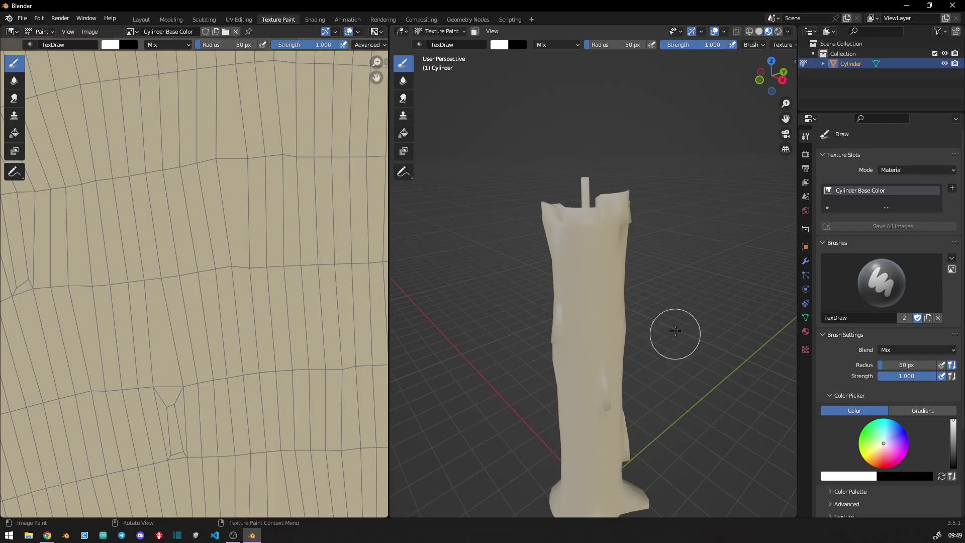
{"action": "middle_click_drag", "start_coordinate": [675, 331], "coordinate": [681, 275]}
Sample a darker tan brush colour and set the brush radius to 4
{"action": "right_click", "coordinate": [636, 237]}
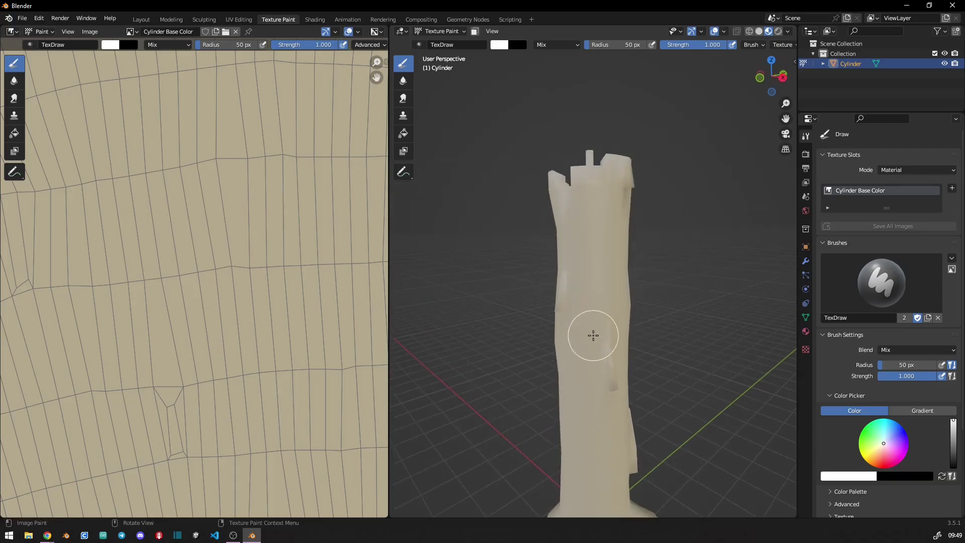
{"action": "key", "text": "s"}
{"action": "right_click", "coordinate": [627, 273]}
{"action": "left_click_drag", "start_coordinate": [668, 249], "coordinate": [669, 271]}
{"action": "right_click", "coordinate": [621, 264]}
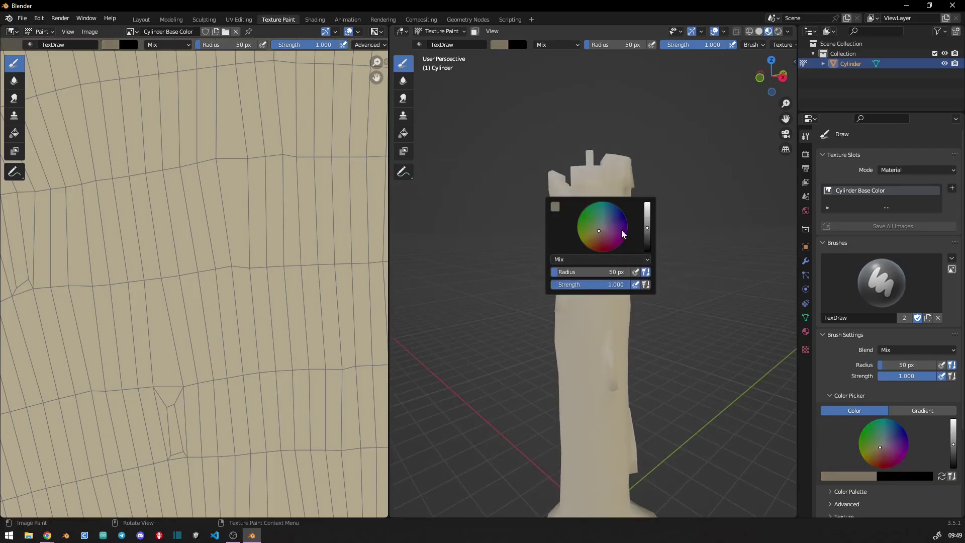
{"action": "scroll", "coordinate": [885, 402], "scroll_direction": "down", "scroll_amount": 4}
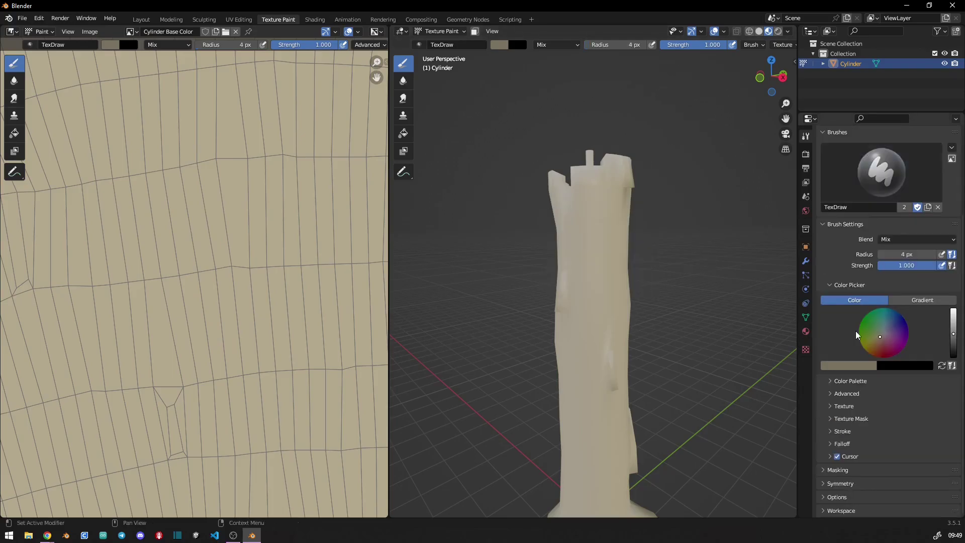
Give the brush a new texture mask using the image pngegg (1) (1).png
{"action": "left_click", "coordinate": [851, 419]}
{"action": "left_click", "coordinate": [893, 494]}
{"action": "left_click", "coordinate": [806, 350]}
{"action": "left_click", "coordinate": [938, 329]}
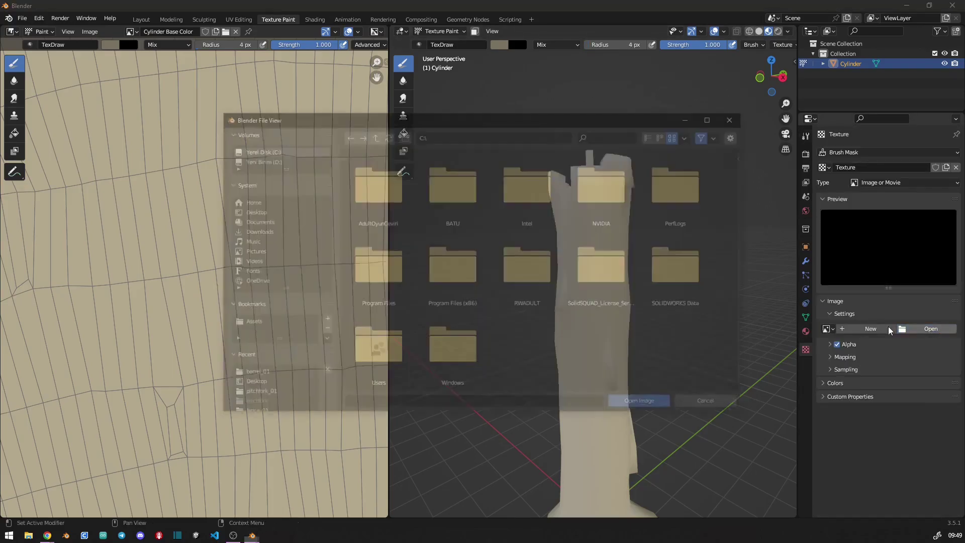
{"action": "double_click", "coordinate": [673, 341]}
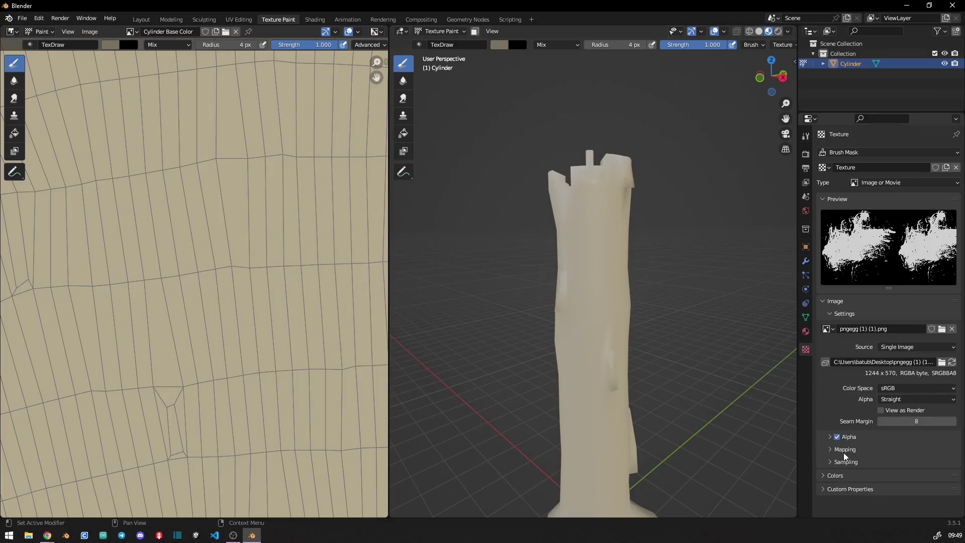
{"action": "left_click", "coordinate": [806, 136]}
Map the mask texture to View Plane with random rotation
{"action": "scroll", "coordinate": [885, 251], "scroll_direction": "down", "scroll_amount": 3}
{"action": "left_click", "coordinate": [917, 331]}
{"action": "left_click", "coordinate": [905, 333]}
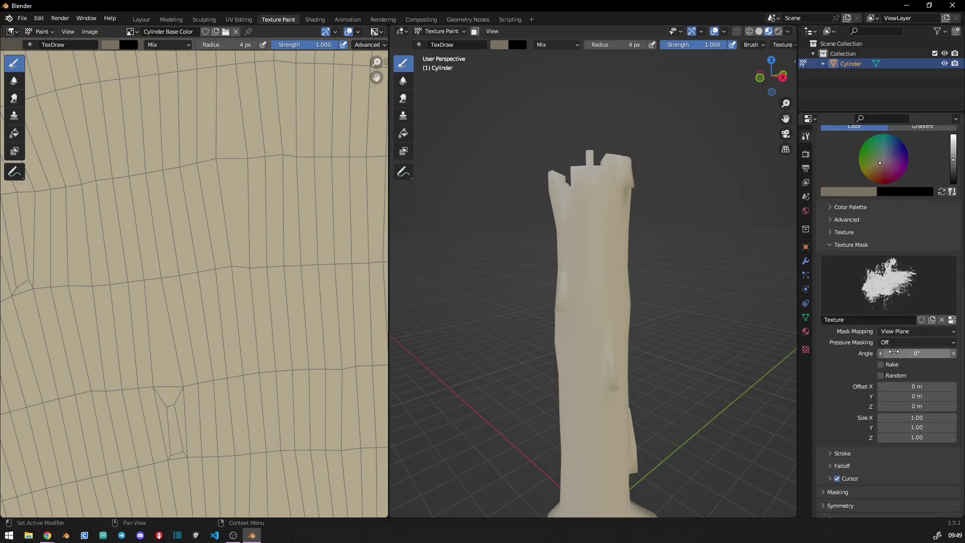
{"action": "left_click", "coordinate": [881, 376]}
Set the brush falloff to the Constant preset
{"action": "left_click", "coordinate": [842, 477]}
{"action": "scroll", "coordinate": [855, 328], "scroll_direction": "down", "scroll_amount": 6}
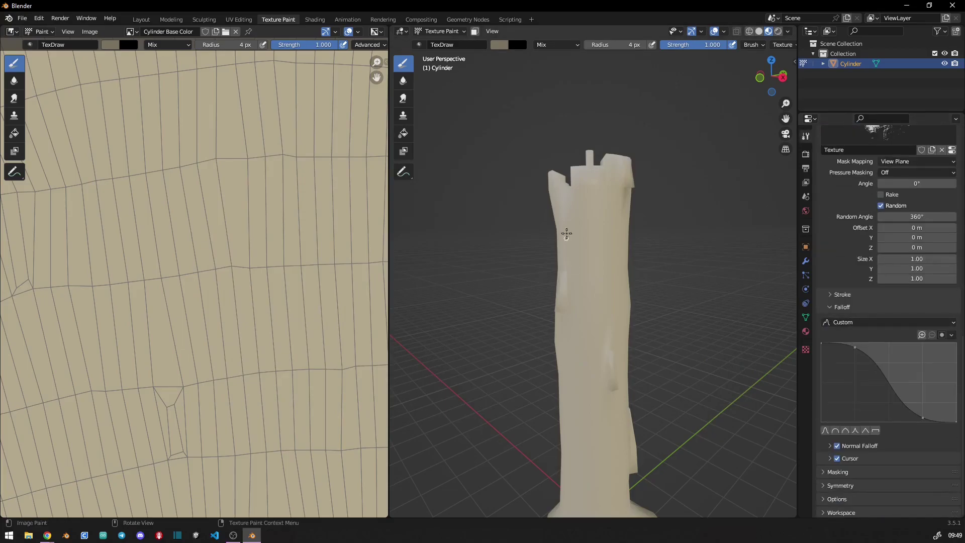
{"action": "middle_click_drag", "start_coordinate": [567, 234], "coordinate": [608, 355], "text": "shift"}
{"action": "scroll", "coordinate": [608, 355], "scroll_direction": "up", "scroll_amount": 2}
{"action": "scroll", "coordinate": [608, 355], "scroll_direction": "down", "scroll_amount": 1}
{"action": "left_click", "coordinate": [885, 322]}
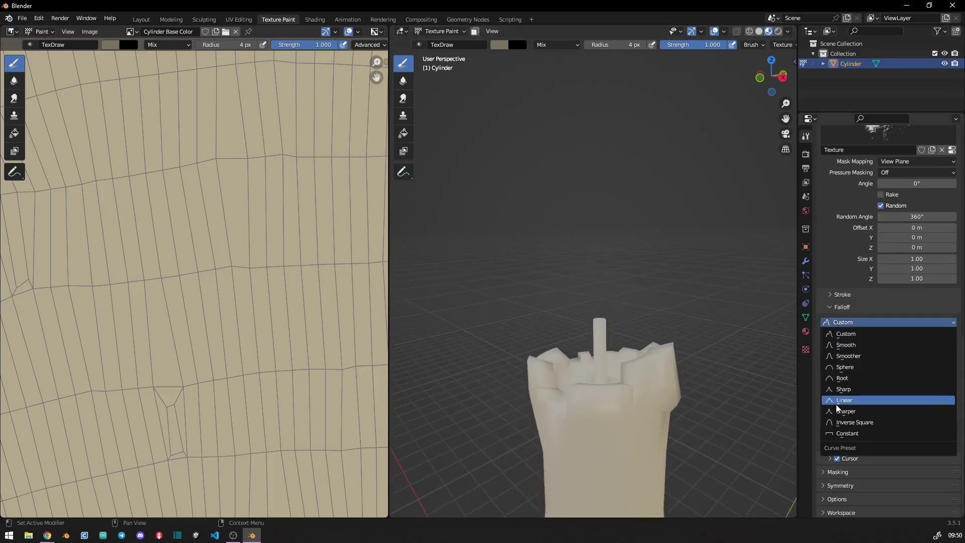
{"action": "left_click", "coordinate": [848, 434]}
{"action": "mouse_move", "coordinate": [689, 409]}
{"action": "middle_mouse_down"}
{"action": "mouse_move", "coordinate": [602, 328]}
{"action": "mouse_move", "coordinate": [608, 345]}
{"action": "middle_mouse_up"}
Set the TexDraw brush radius to 20 px
{"action": "scroll", "coordinate": [608, 345], "scroll_direction": "up", "scroll_amount": 3}
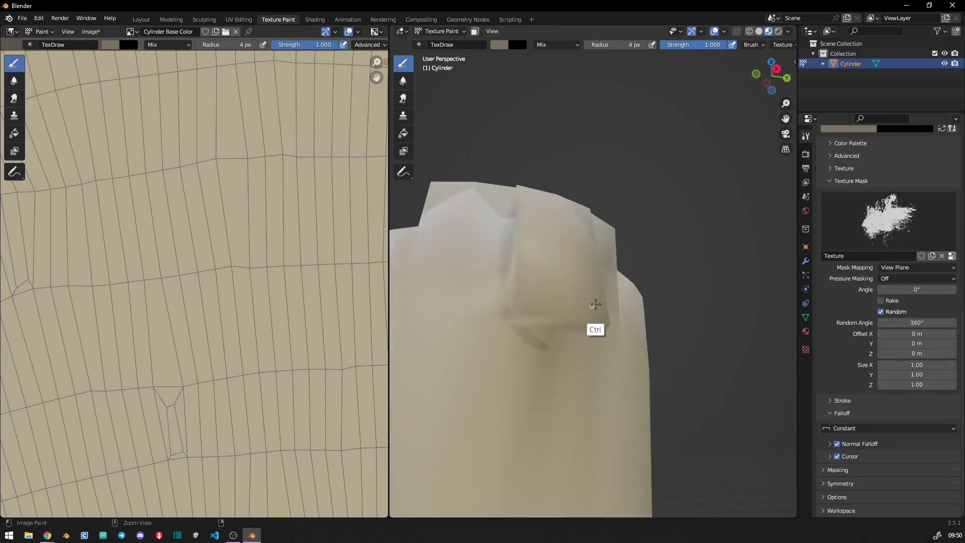
{"action": "middle_click_drag", "start_coordinate": [595, 303], "coordinate": [557, 331], "text": "shift"}
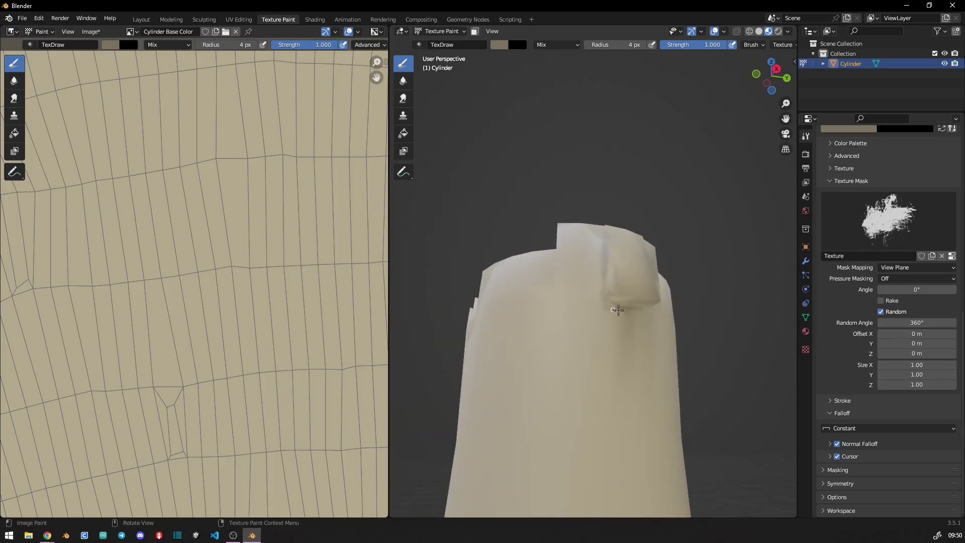
{"action": "right_click", "coordinate": [610, 301]}
{"action": "left_click", "coordinate": [634, 311]}
Orbit around the candle and paint a dark streak up its side
{"action": "middle_click_drag", "start_coordinate": [632, 312], "coordinate": [456, 312]}
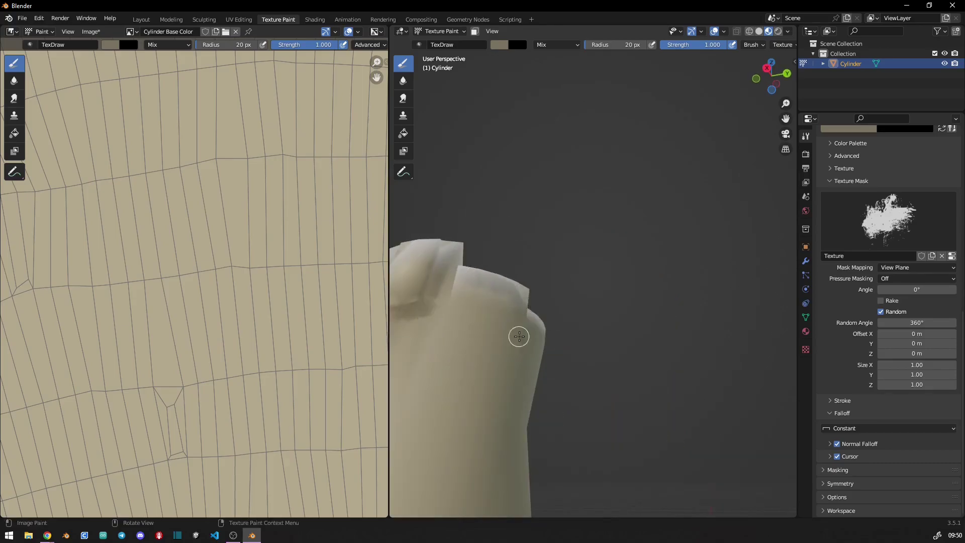
{"action": "middle_click_drag", "start_coordinate": [519, 336], "coordinate": [582, 332]}
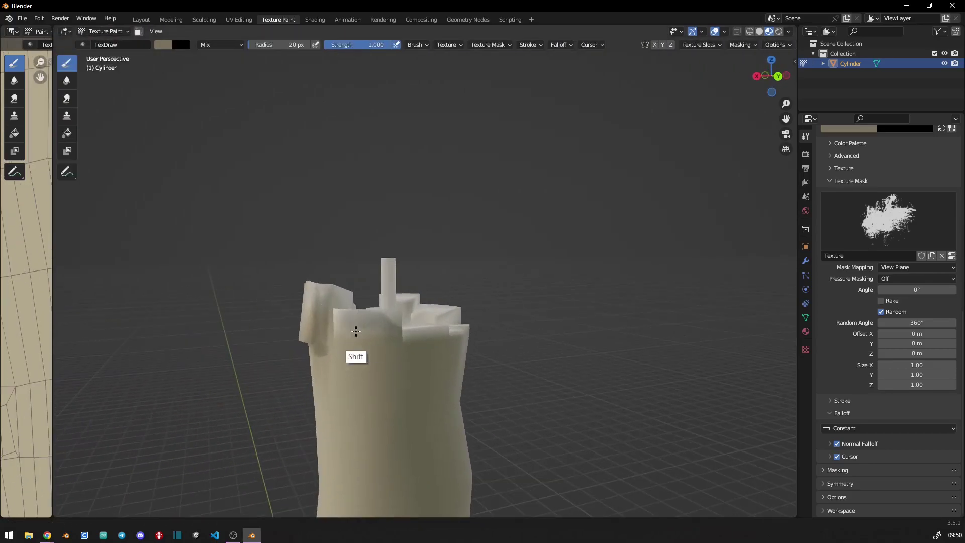
{"action": "middle_click_drag", "start_coordinate": [356, 331], "coordinate": [410, 306]}
{"action": "middle_click_drag", "start_coordinate": [539, 350], "coordinate": [388, 364]}
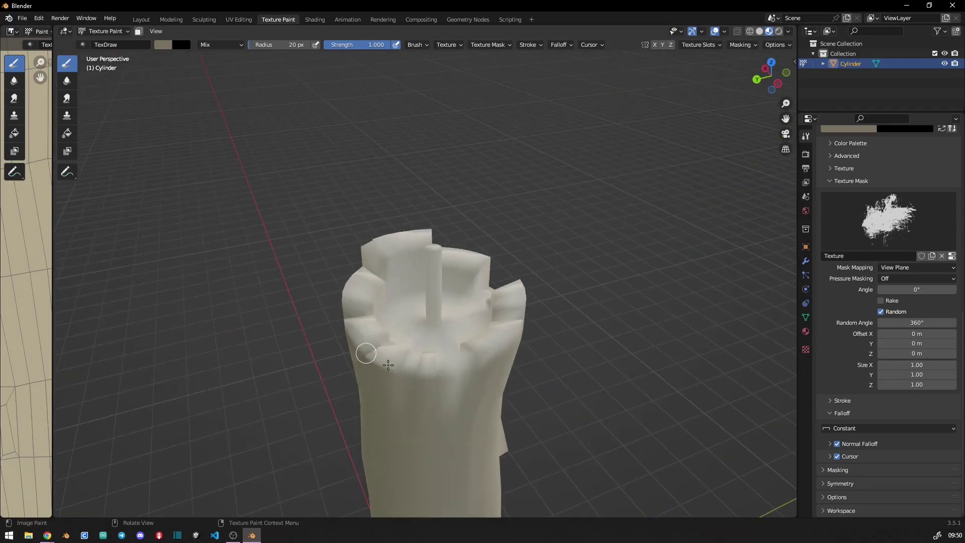
{"action": "middle_click_drag", "start_coordinate": [482, 355], "coordinate": [333, 319]}
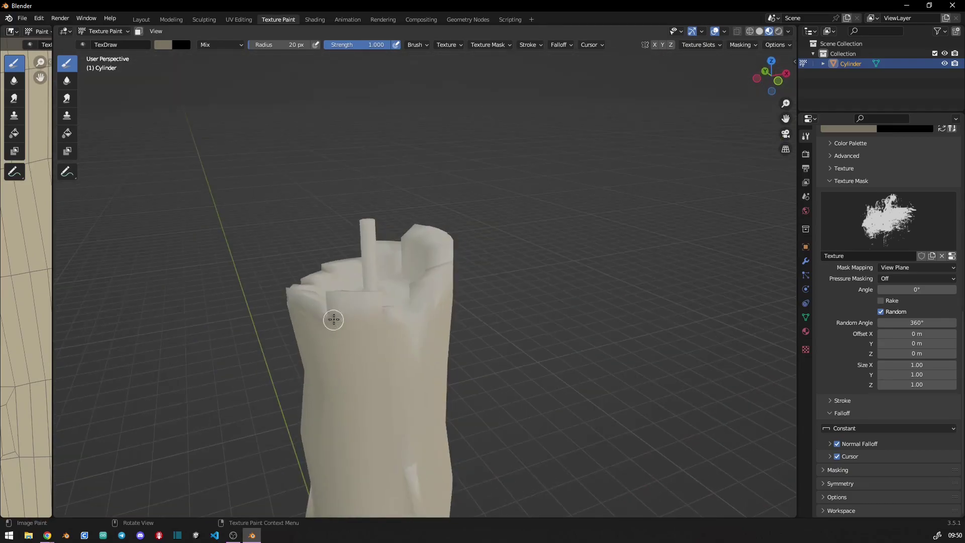
{"action": "mouse_move", "coordinate": [422, 321]}
{"action": "middle_mouse_down"}
{"action": "mouse_move", "coordinate": [337, 302]}
{"action": "mouse_move", "coordinate": [387, 298]}
{"action": "mouse_move", "coordinate": [366, 318]}
{"action": "mouse_move", "coordinate": [422, 313]}
{"action": "mouse_move", "coordinate": [420, 294]}
{"action": "middle_mouse_up"}
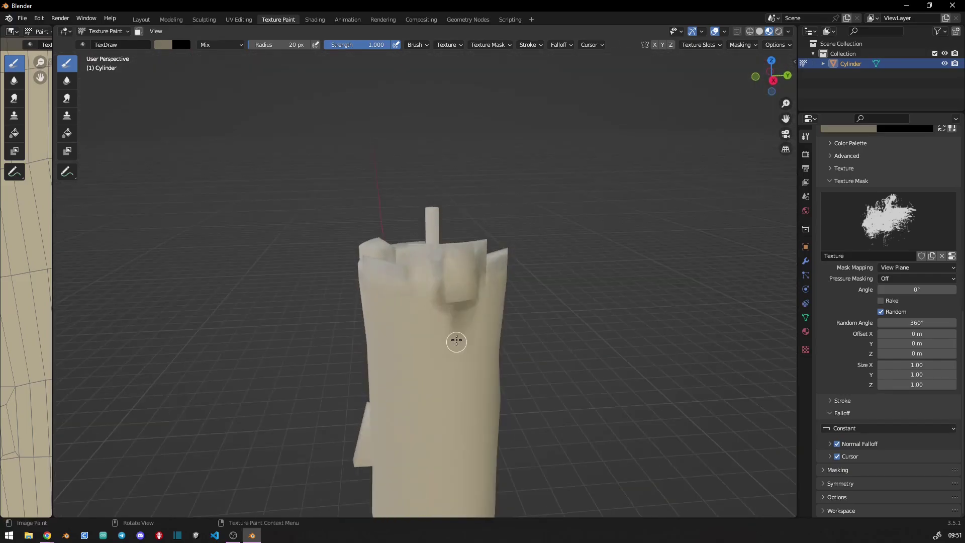
{"action": "scroll", "coordinate": [436, 363], "scroll_direction": "down", "scroll_amount": 2}
{"action": "scroll", "coordinate": [469, 256], "scroll_direction": "down", "scroll_amount": 1}
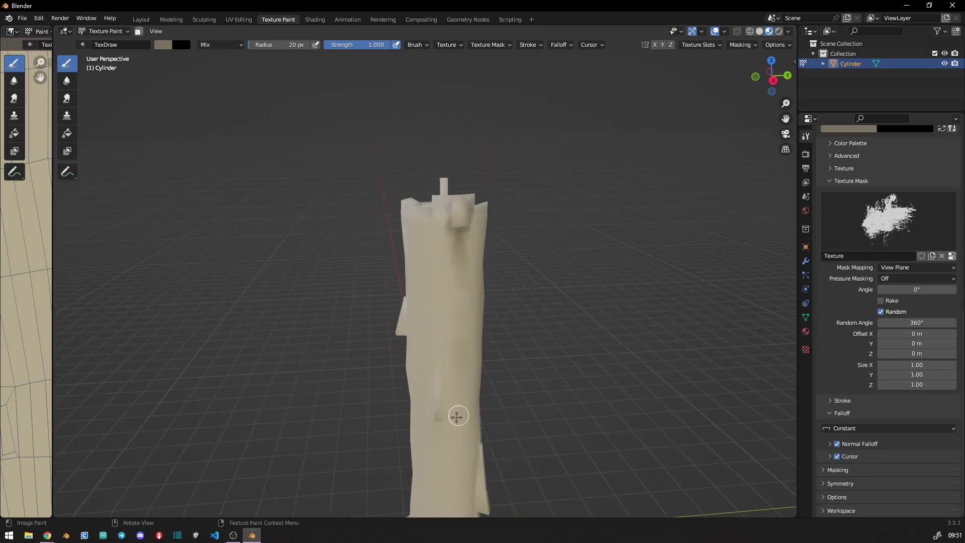
{"action": "middle_click_drag", "start_coordinate": [404, 285], "coordinate": [431, 189]}
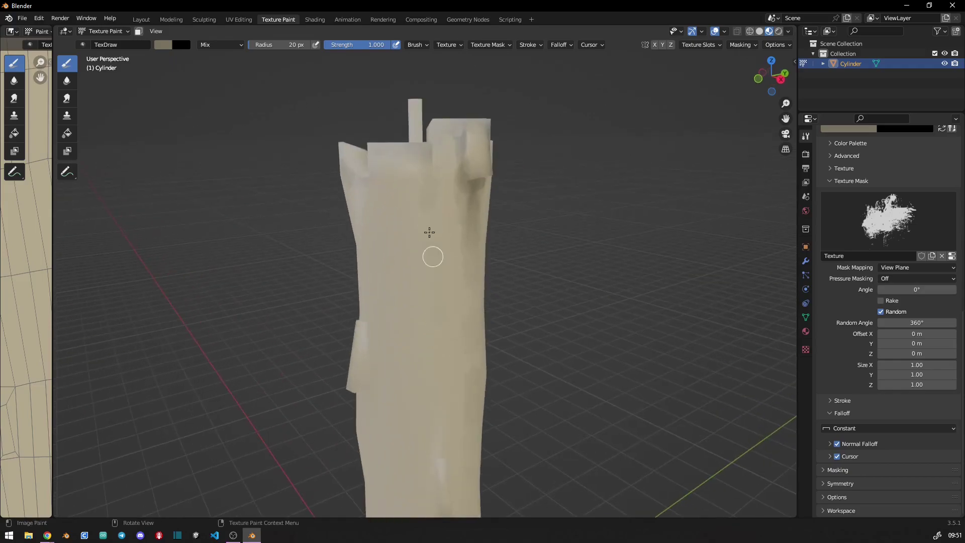
{"action": "middle_click_drag", "start_coordinate": [318, 348], "coordinate": [432, 253]}
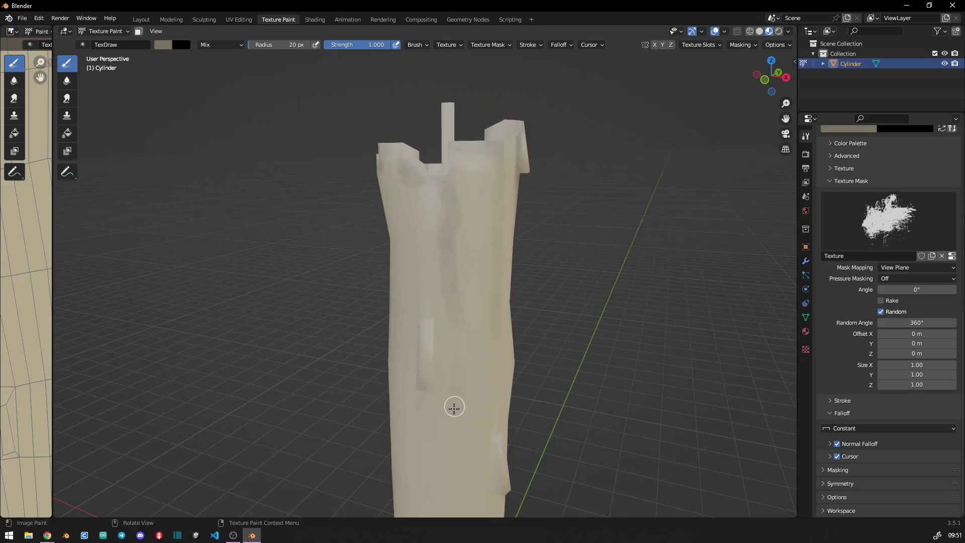
{"action": "middle_click_drag", "start_coordinate": [454, 407], "coordinate": [381, 236]}
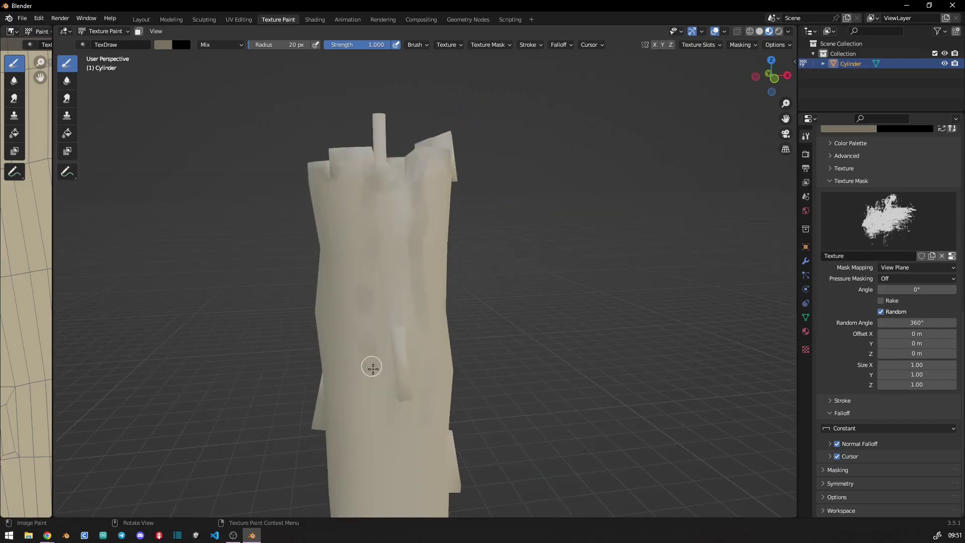
{"action": "middle_click_drag", "start_coordinate": [371, 367], "coordinate": [380, 157]}
{"action": "middle_click_drag", "start_coordinate": [383, 475], "coordinate": [387, 245]}
{"action": "mouse_move", "coordinate": [341, 431]}
{"action": "middle_mouse_down"}
{"action": "mouse_move", "coordinate": [369, 293]}
{"action": "mouse_move", "coordinate": [330, 256]}
{"action": "middle_mouse_up"}
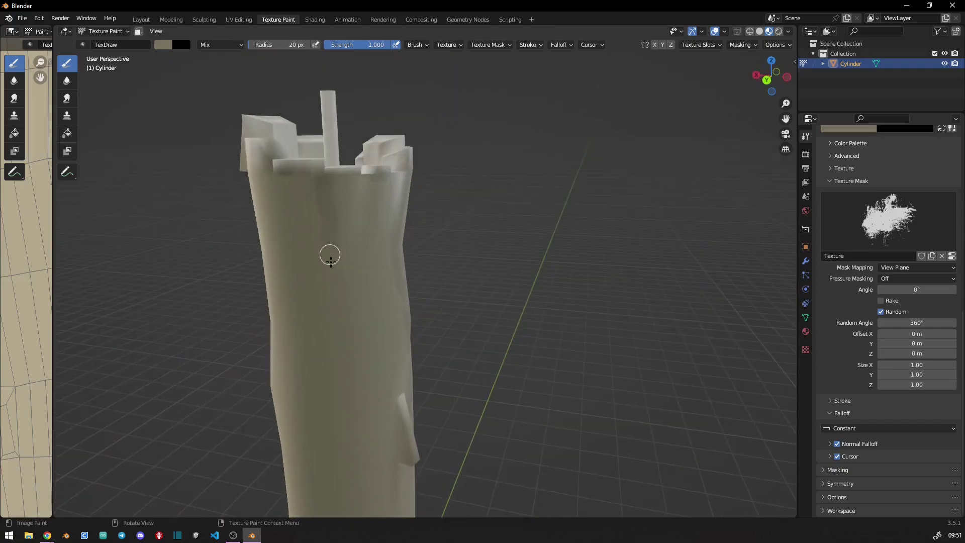
{"action": "mouse_move", "coordinate": [362, 407]}
{"action": "middle_mouse_down"}
{"action": "mouse_move", "coordinate": [337, 302]}
{"action": "mouse_move", "coordinate": [384, 110]}
{"action": "middle_mouse_up"}
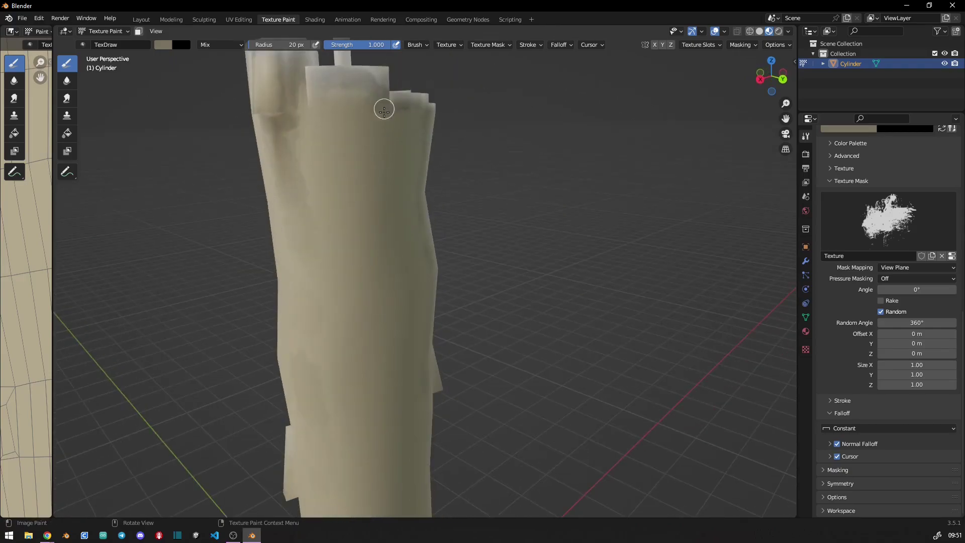
{"action": "mouse_move", "coordinate": [377, 372]}
{"action": "middle_mouse_down"}
{"action": "mouse_move", "coordinate": [423, 282]}
{"action": "mouse_move", "coordinate": [392, 299]}
{"action": "middle_mouse_up"}
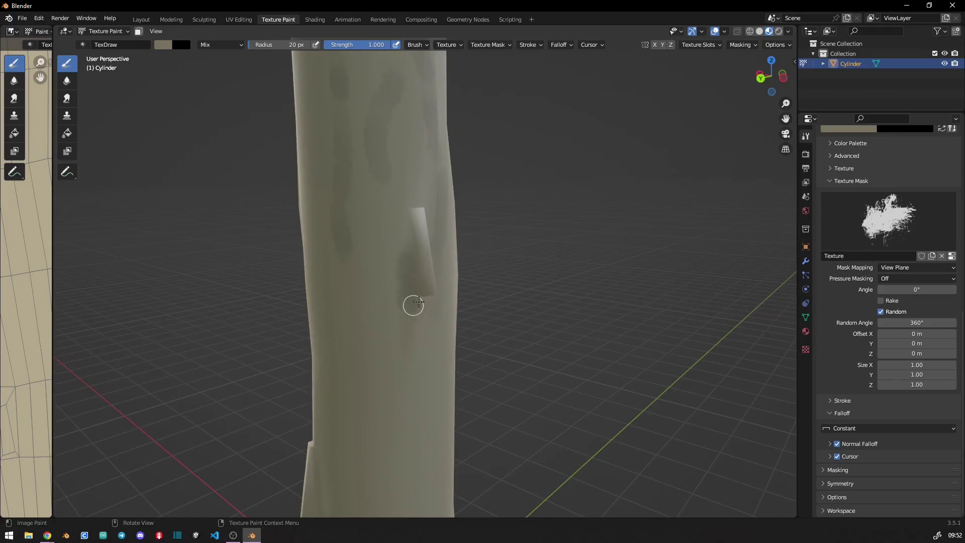
{"action": "middle_click_drag", "start_coordinate": [415, 490], "coordinate": [421, 135]}
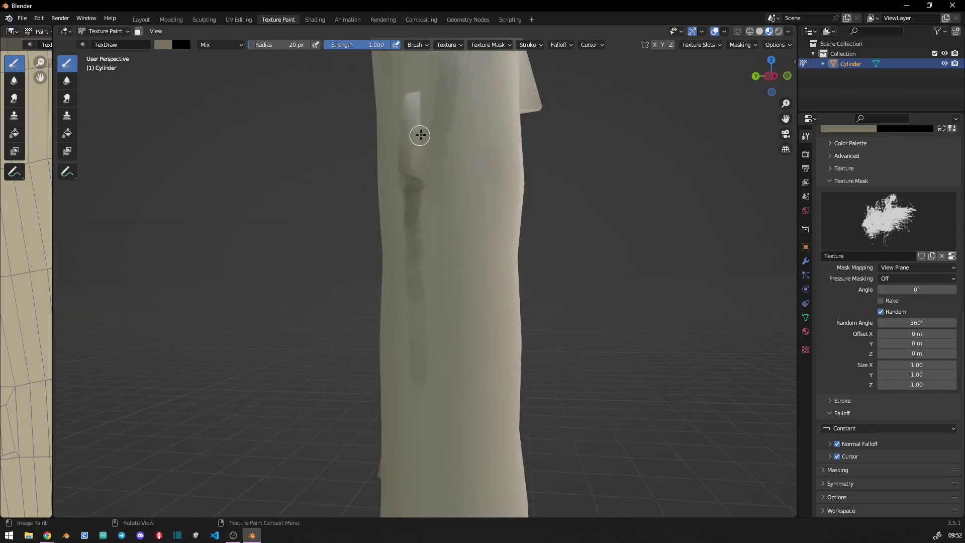
{"action": "mouse_move", "coordinate": [419, 214]}
{"action": "middle_mouse_down"}
{"action": "mouse_move", "coordinate": [437, 248]}
{"action": "mouse_move", "coordinate": [465, 210]}
{"action": "middle_mouse_up"}
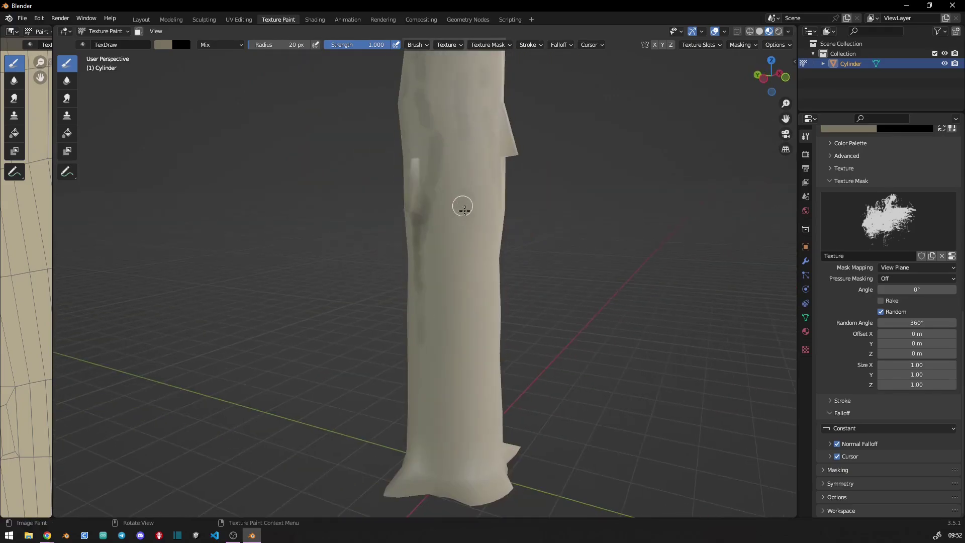
{"action": "middle_click_drag", "start_coordinate": [477, 363], "coordinate": [453, 316]}
{"action": "left_click_drag", "start_coordinate": [498, 401], "coordinate": [490, 296]}
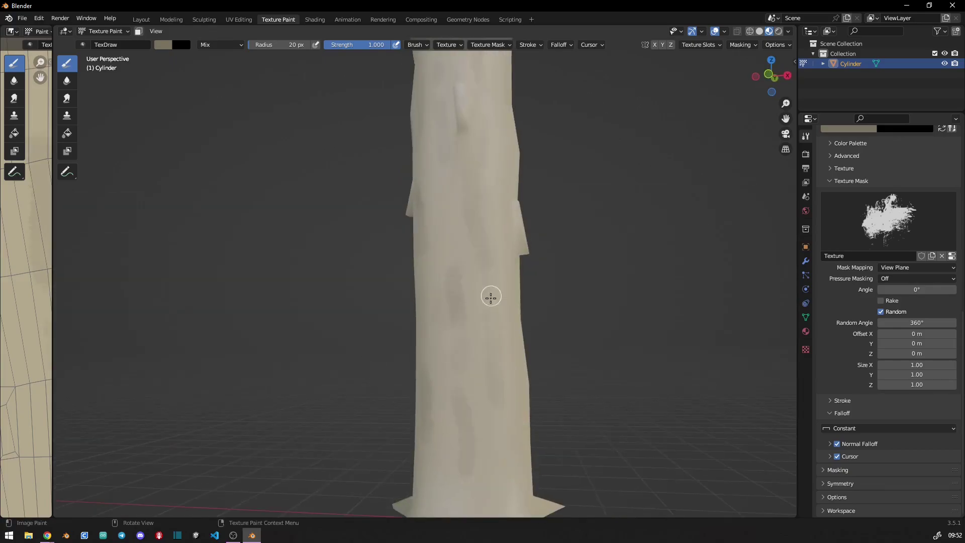
Bring the flared base into view and paint dark streaks down the candle's side
{"action": "middle_click_drag", "start_coordinate": [513, 329], "coordinate": [451, 232]}
{"action": "middle_click_drag", "start_coordinate": [464, 265], "coordinate": [354, 272]}
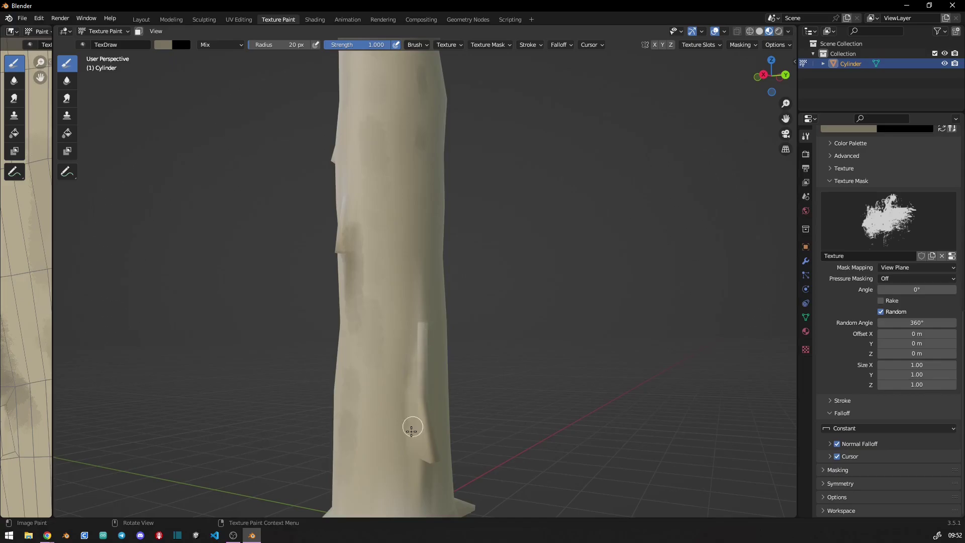
{"action": "middle_click_drag", "start_coordinate": [411, 428], "coordinate": [427, 318], "text": "shift"}
{"action": "middle_click_drag", "start_coordinate": [438, 386], "coordinate": [347, 254]}
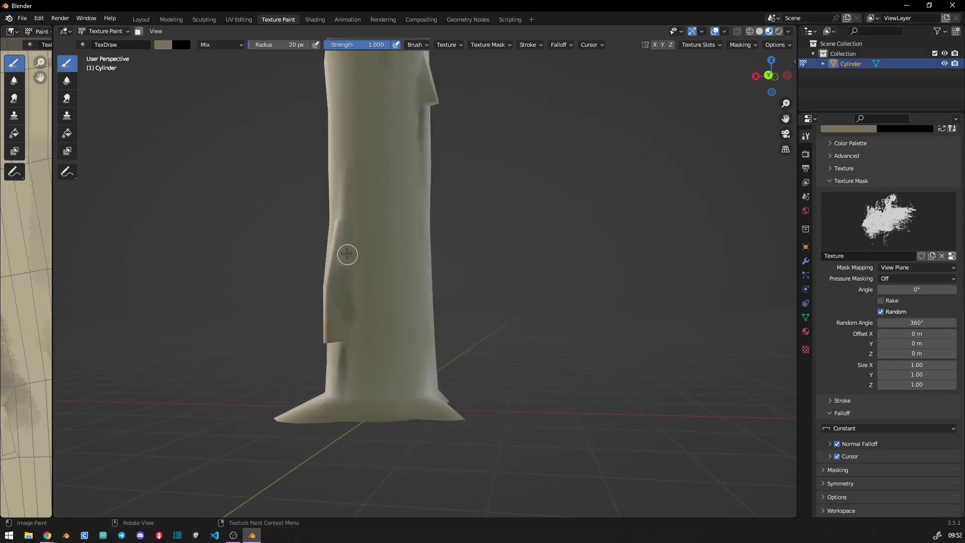
{"action": "middle_click_drag", "start_coordinate": [436, 411], "coordinate": [391, 411]}
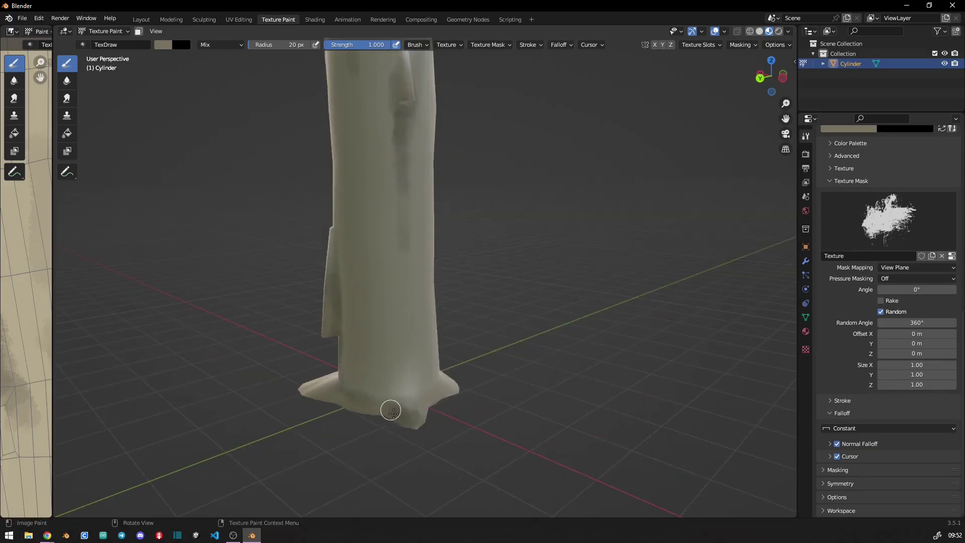
{"action": "middle_click_drag", "start_coordinate": [421, 357], "coordinate": [443, 386]}
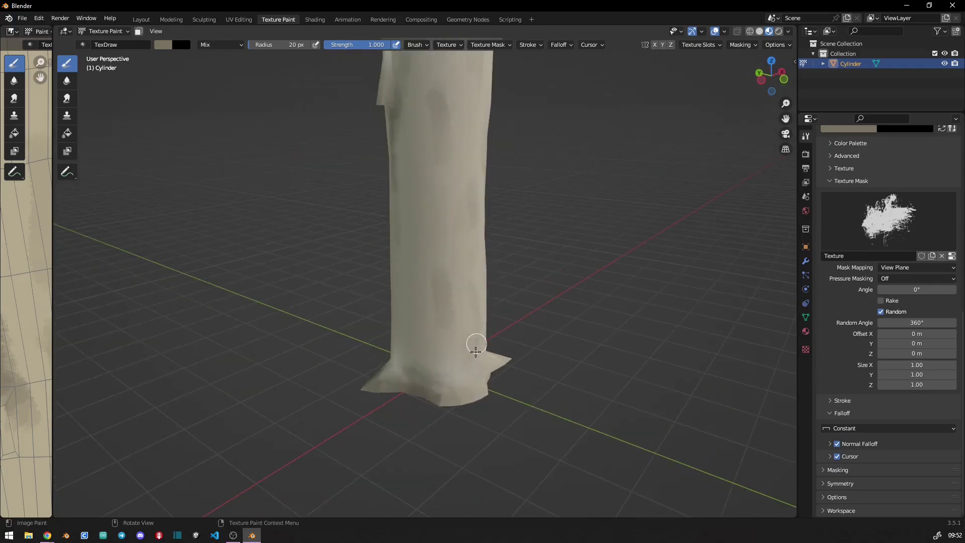
{"action": "mouse_move", "coordinate": [476, 347]}
{"action": "middle_mouse_down"}
{"action": "mouse_move", "coordinate": [502, 410]}
{"action": "mouse_move", "coordinate": [425, 394]}
{"action": "mouse_move", "coordinate": [474, 431]}
{"action": "middle_mouse_up"}
{"action": "middle_click_drag", "start_coordinate": [480, 358], "coordinate": [377, 406]}
{"action": "left_click_drag", "start_coordinate": [378, 142], "coordinate": [384, 206]}
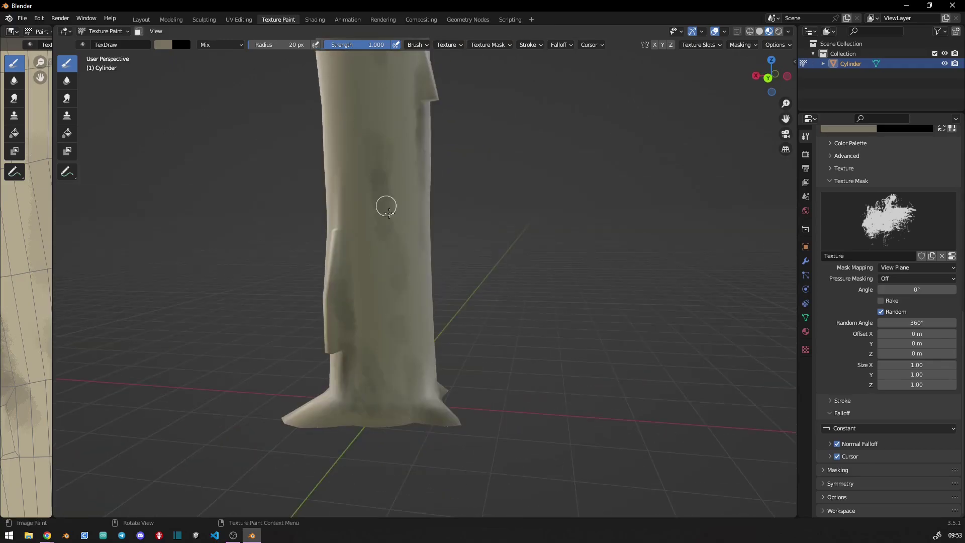
{"action": "middle_click_drag", "start_coordinate": [384, 206], "coordinate": [417, 259]}
{"action": "left_click_drag", "start_coordinate": [417, 259], "coordinate": [425, 334]}
Dab several small dark marks and patches over the candle's lower body
{"action": "scroll", "coordinate": [370, 292], "scroll_direction": "down", "scroll_amount": 3}
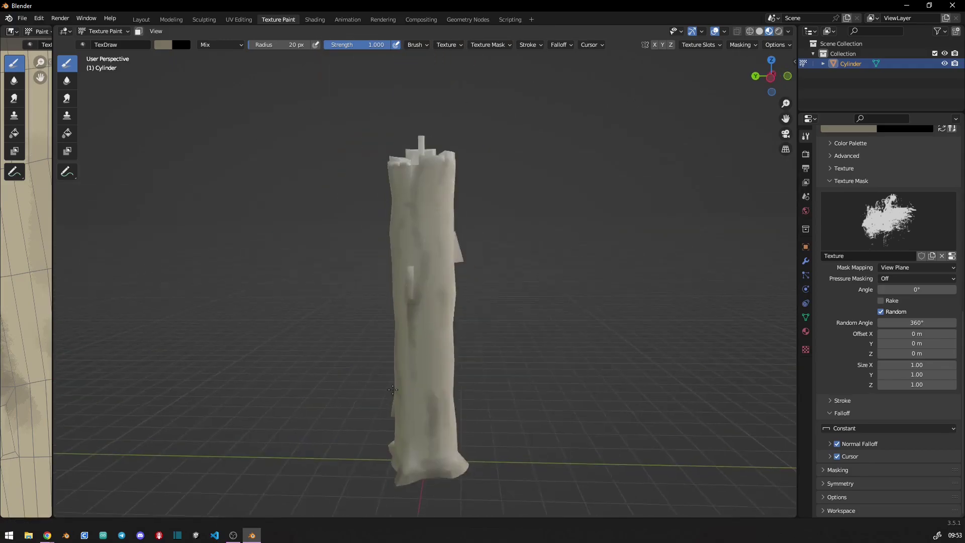
{"action": "middle_click_drag", "start_coordinate": [369, 293], "coordinate": [412, 299]}
{"action": "scroll", "coordinate": [412, 300], "scroll_direction": "up", "scroll_amount": 4}
{"action": "left_click_drag", "start_coordinate": [412, 299], "coordinate": [415, 351]}
{"action": "mouse_move", "coordinate": [416, 350]}
{"action": "middle_mouse_down"}
{"action": "mouse_move", "coordinate": [390, 366]}
{"action": "mouse_move", "coordinate": [387, 357]}
{"action": "middle_mouse_up"}
{"action": "left_click_drag", "start_coordinate": [387, 357], "coordinate": [390, 338]}
{"action": "mouse_move", "coordinate": [385, 401]}
{"action": "middle_mouse_down"}
{"action": "mouse_move", "coordinate": [401, 364]}
{"action": "mouse_move", "coordinate": [440, 352]}
{"action": "middle_mouse_up"}
{"action": "left_click_drag", "start_coordinate": [440, 352], "coordinate": [446, 395]}
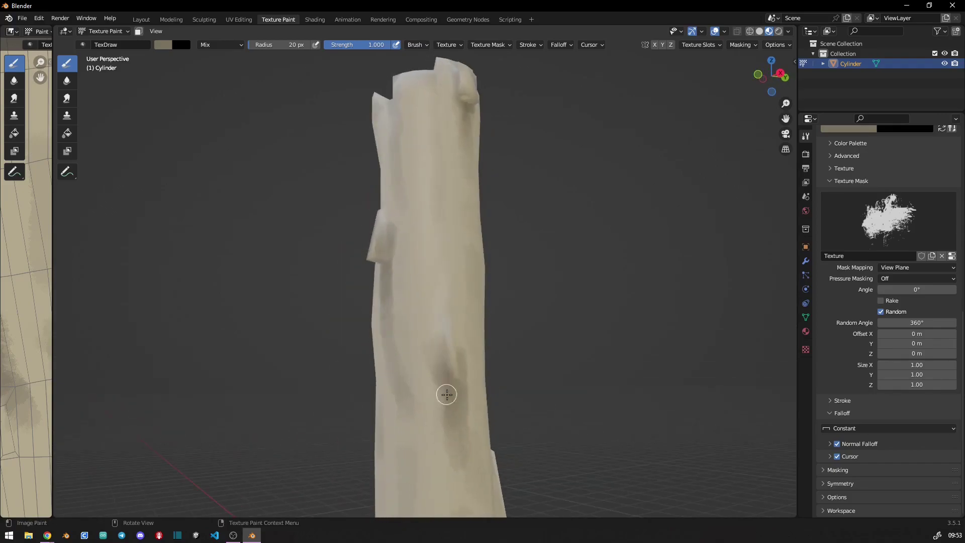
{"action": "mouse_move", "coordinate": [447, 395]}
{"action": "middle_mouse_down"}
{"action": "mouse_move", "coordinate": [401, 352]}
{"action": "mouse_move", "coordinate": [319, 375]}
{"action": "middle_mouse_up"}
{"action": "mouse_move", "coordinate": [394, 363]}
{"action": "middle_mouse_down"}
{"action": "mouse_move", "coordinate": [437, 302]}
{"action": "mouse_move", "coordinate": [421, 241]}
{"action": "mouse_move", "coordinate": [394, 339]}
{"action": "mouse_move", "coordinate": [508, 352]}
{"action": "mouse_move", "coordinate": [399, 280]}
{"action": "mouse_move", "coordinate": [408, 430]}
{"action": "mouse_move", "coordinate": [417, 353]}
{"action": "middle_mouse_up"}
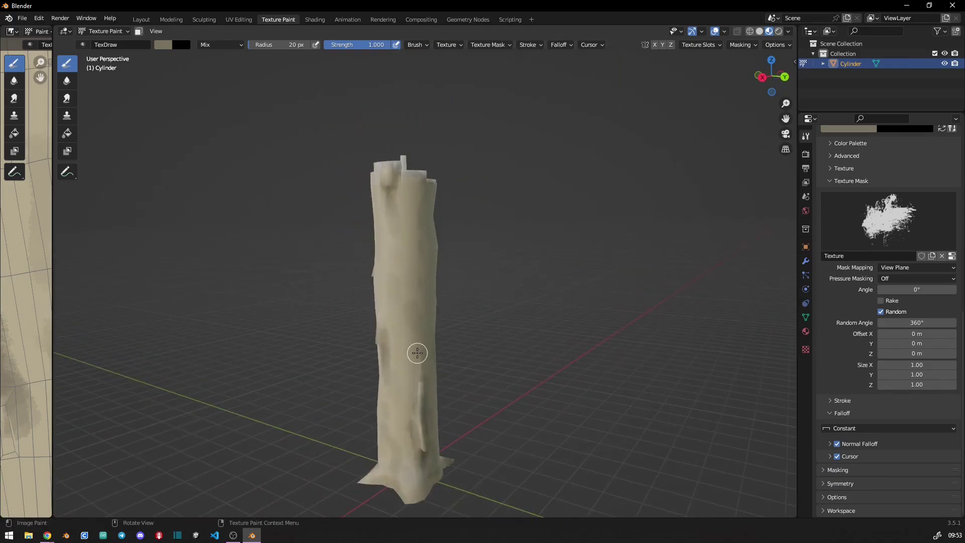
{"action": "middle_click_drag", "start_coordinate": [397, 408], "coordinate": [436, 439], "text": "shift"}
Switch to the Clone brush and clone darker patches onto the candle's lower side
{"action": "left_click", "coordinate": [67, 115]}
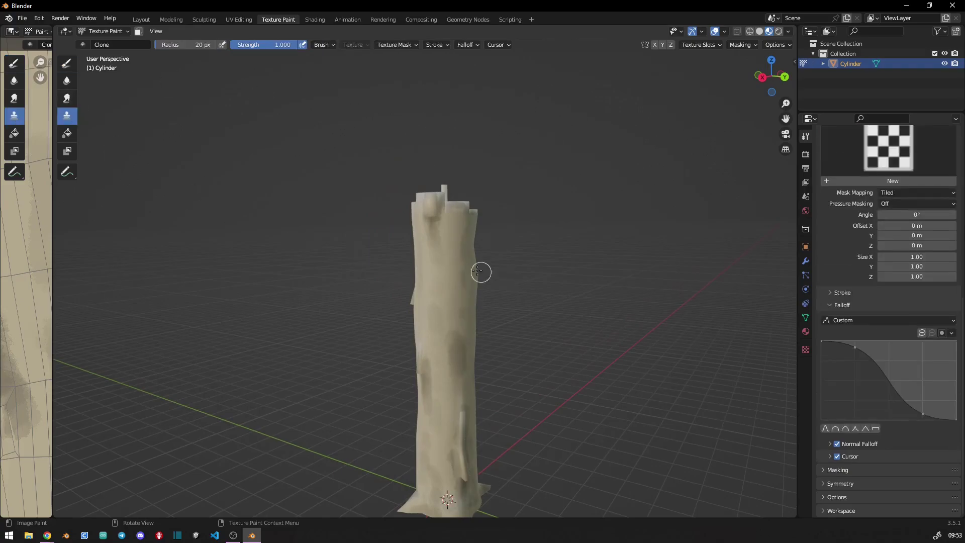
{"action": "mouse_move", "coordinate": [433, 320]}
{"action": "middle_mouse_down"}
{"action": "mouse_move", "coordinate": [442, 403]}
{"action": "mouse_move", "coordinate": [435, 247]}
{"action": "middle_mouse_up"}
{"action": "middle_click_drag", "start_coordinate": [441, 355], "coordinate": [412, 243]}
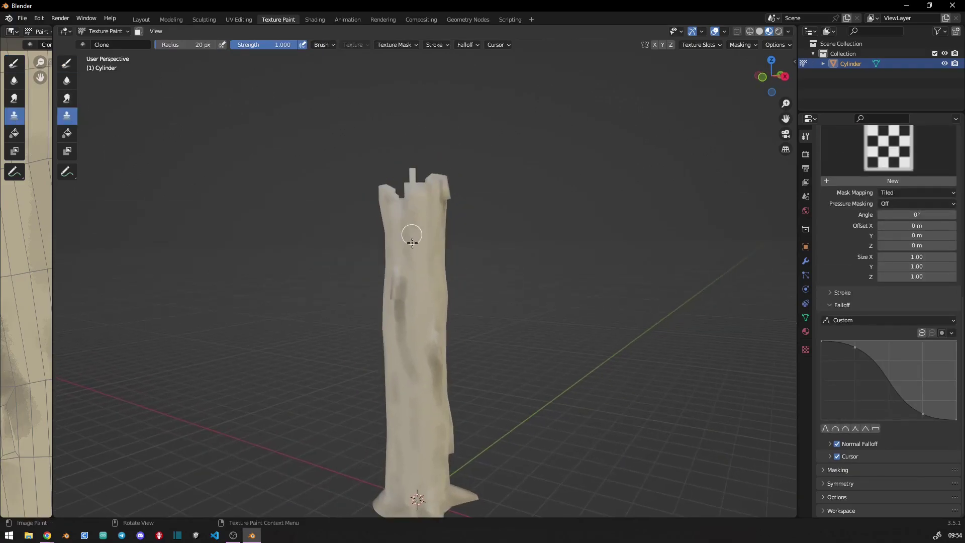
{"action": "mouse_move", "coordinate": [406, 393]}
{"action": "left_mouse_down"}
{"action": "mouse_move", "coordinate": [422, 392]}
{"action": "mouse_move", "coordinate": [414, 476]}
{"action": "mouse_move", "coordinate": [355, 409]}
{"action": "left_mouse_up"}
{"action": "middle_click_drag", "start_coordinate": [355, 409], "coordinate": [437, 360]}
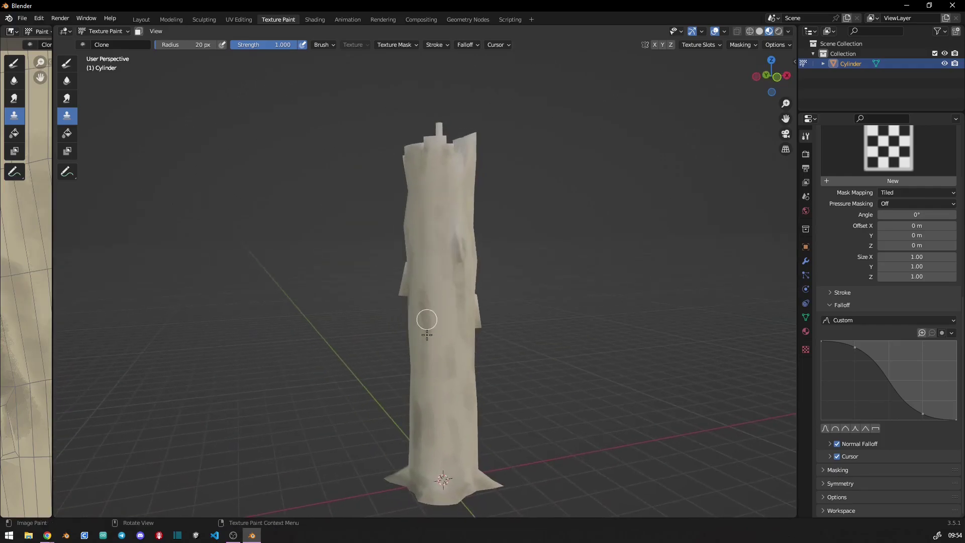
{"action": "middle_click_drag", "start_coordinate": [391, 411], "coordinate": [453, 330]}
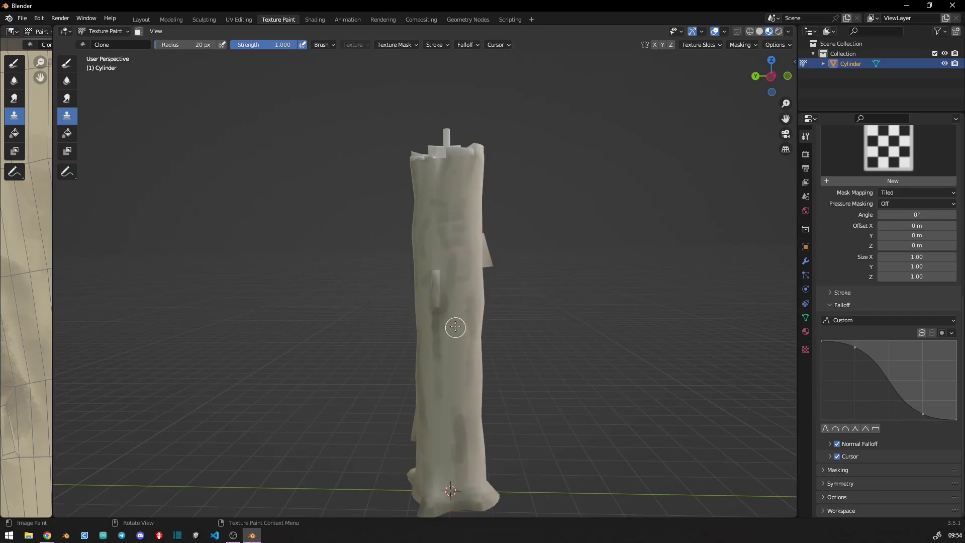
{"action": "middle_click_drag", "start_coordinate": [446, 465], "coordinate": [462, 421]}
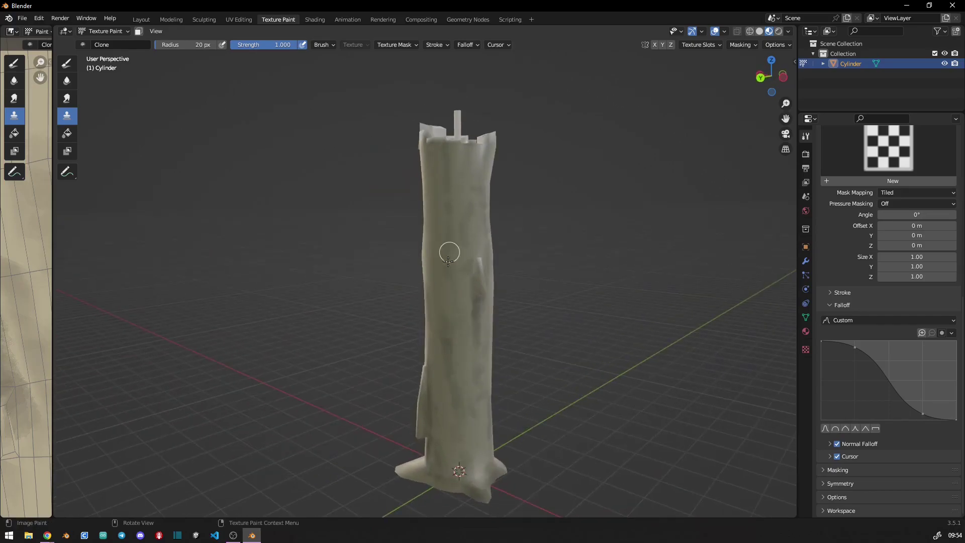
{"action": "middle_click_drag", "start_coordinate": [448, 260], "coordinate": [423, 245]}
{"action": "left_click", "coordinate": [66, 102]}
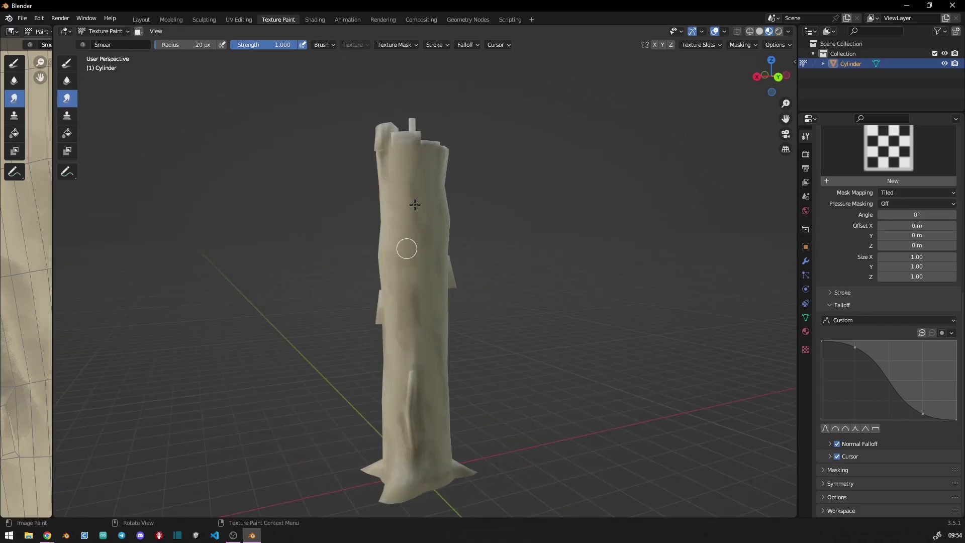
{"action": "scroll", "coordinate": [400, 322], "scroll_direction": "up", "scroll_amount": 5}
{"action": "mouse_move", "coordinate": [397, 291]}
{"action": "middle_mouse_down"}
{"action": "mouse_move", "coordinate": [463, 280]}
{"action": "mouse_move", "coordinate": [408, 277]}
{"action": "middle_mouse_up"}
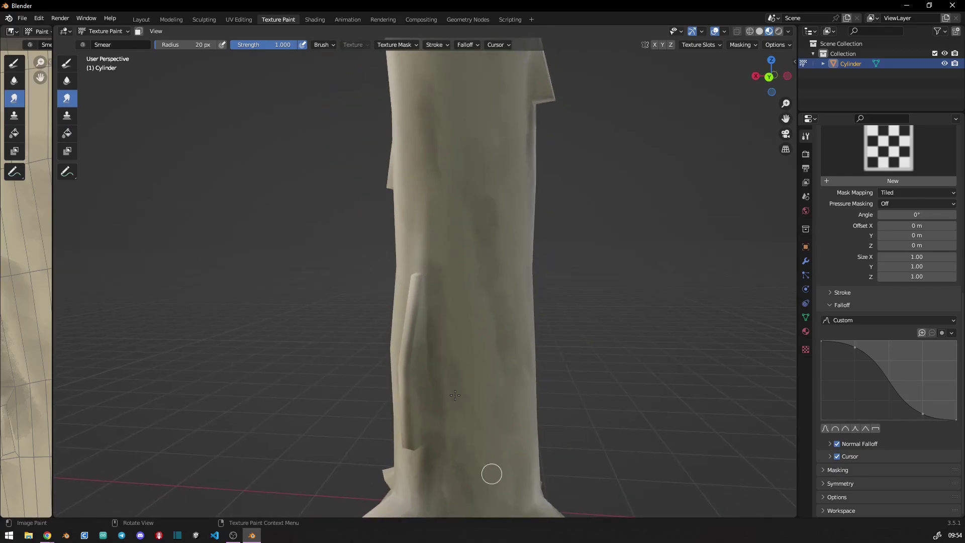
{"action": "middle_click_drag", "start_coordinate": [481, 462], "coordinate": [462, 367], "text": "shift"}
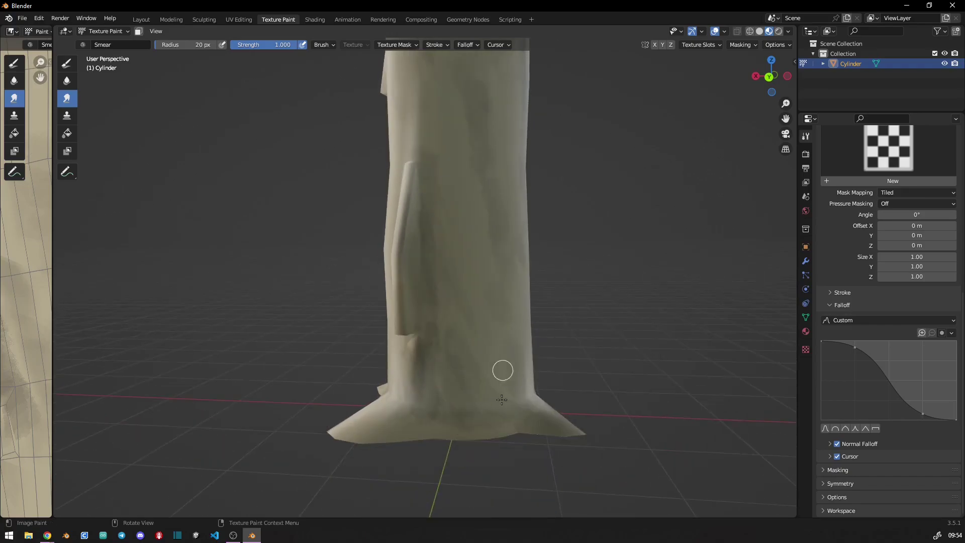
{"action": "middle_click_drag", "start_coordinate": [520, 392], "coordinate": [515, 367]}
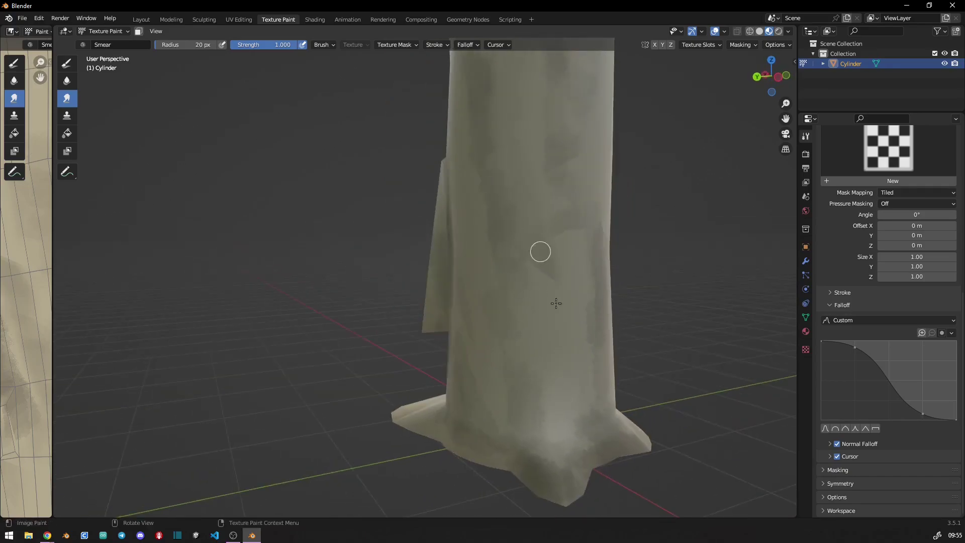
{"action": "middle_click_drag", "start_coordinate": [558, 298], "coordinate": [440, 239]}
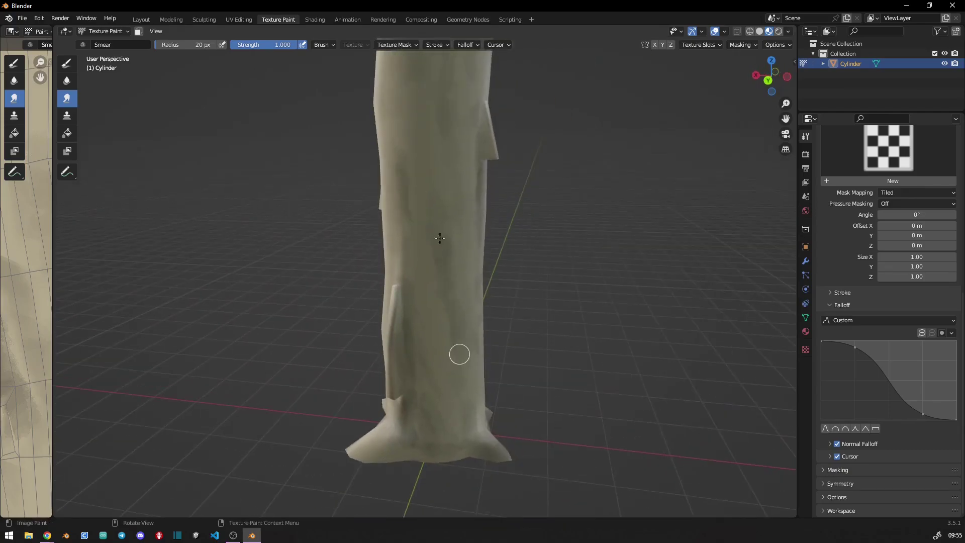
{"action": "mouse_move", "coordinate": [402, 288]}
{"action": "middle_mouse_down"}
{"action": "mouse_move", "coordinate": [433, 302]}
{"action": "mouse_move", "coordinate": [447, 287]}
{"action": "mouse_move", "coordinate": [476, 370]}
{"action": "middle_mouse_up"}
{"action": "middle_click_drag", "start_coordinate": [447, 416], "coordinate": [448, 327], "text": "shift"}
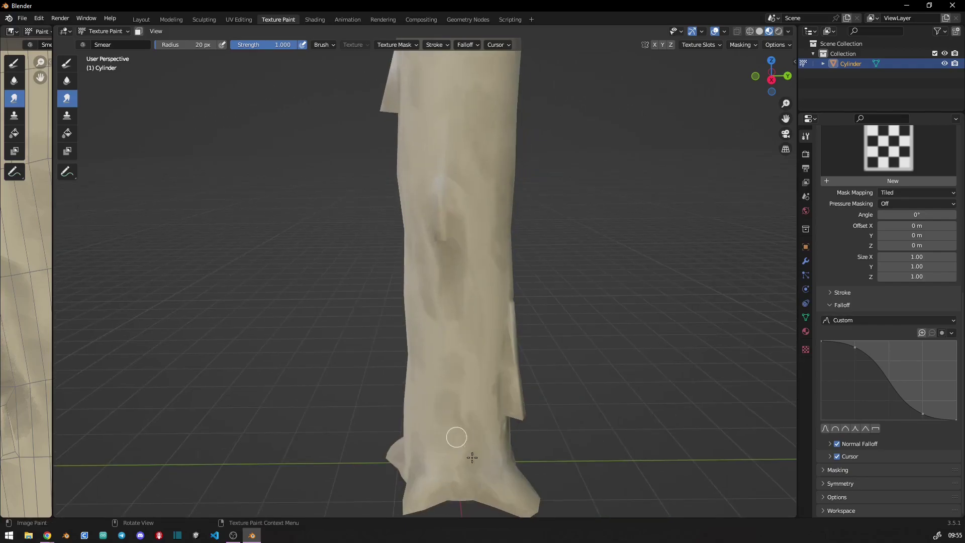
{"action": "middle_click_drag", "start_coordinate": [472, 457], "coordinate": [453, 356]}
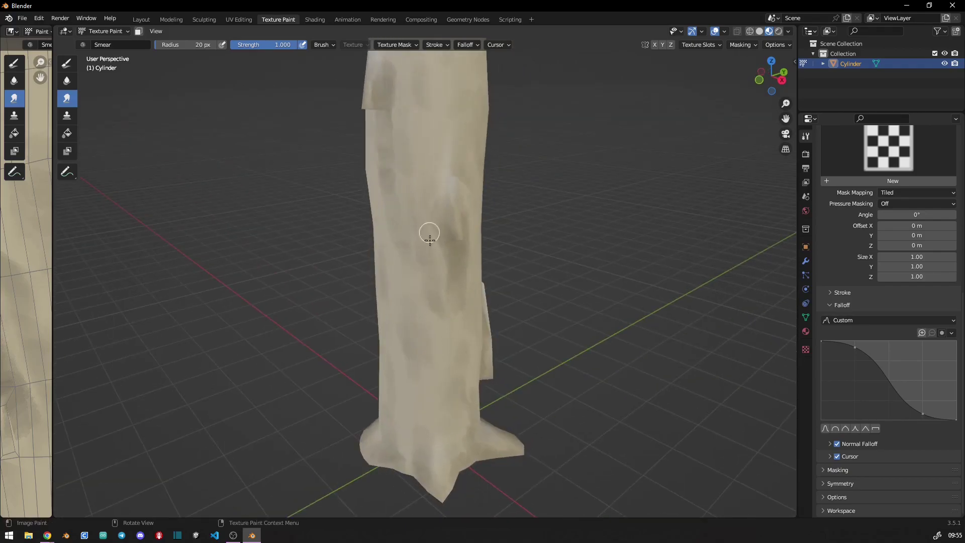
{"action": "mouse_move", "coordinate": [443, 307]}
{"action": "middle_mouse_down"}
{"action": "mouse_move", "coordinate": [358, 211]}
{"action": "mouse_move", "coordinate": [493, 439]}
{"action": "middle_mouse_up"}
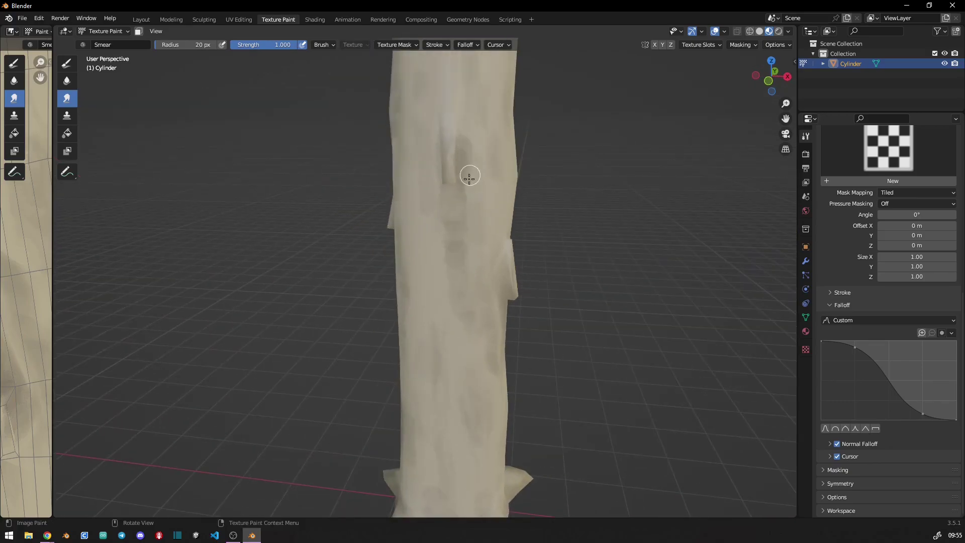
{"action": "mouse_move", "coordinate": [468, 320]}
{"action": "middle_mouse_down"}
{"action": "mouse_move", "coordinate": [424, 299]}
{"action": "mouse_move", "coordinate": [394, 208]}
{"action": "middle_mouse_up"}
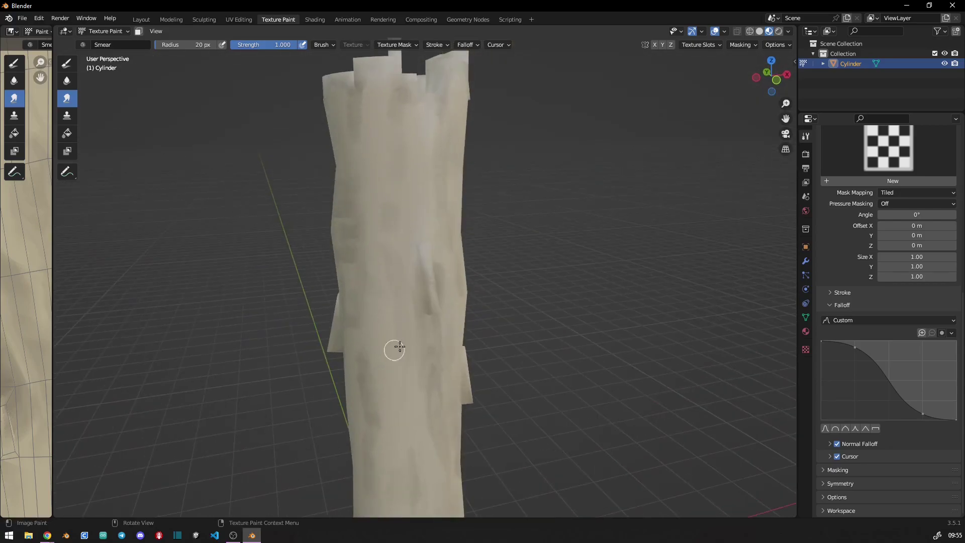
{"action": "mouse_move", "coordinate": [400, 347]}
{"action": "middle_mouse_down"}
{"action": "mouse_move", "coordinate": [402, 354]}
{"action": "mouse_move", "coordinate": [381, 228]}
{"action": "middle_mouse_up"}
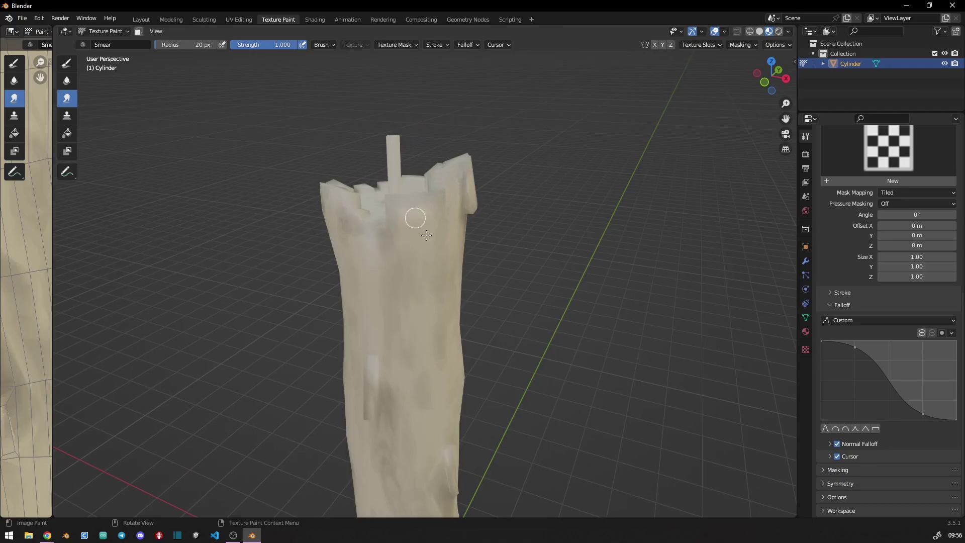
Orbit around the candle's top, sides and melted base to check the painted texture
{"action": "mouse_move", "coordinate": [411, 285]}
{"action": "middle_mouse_down"}
{"action": "mouse_move", "coordinate": [383, 345]}
{"action": "mouse_move", "coordinate": [364, 207]}
{"action": "middle_mouse_up"}
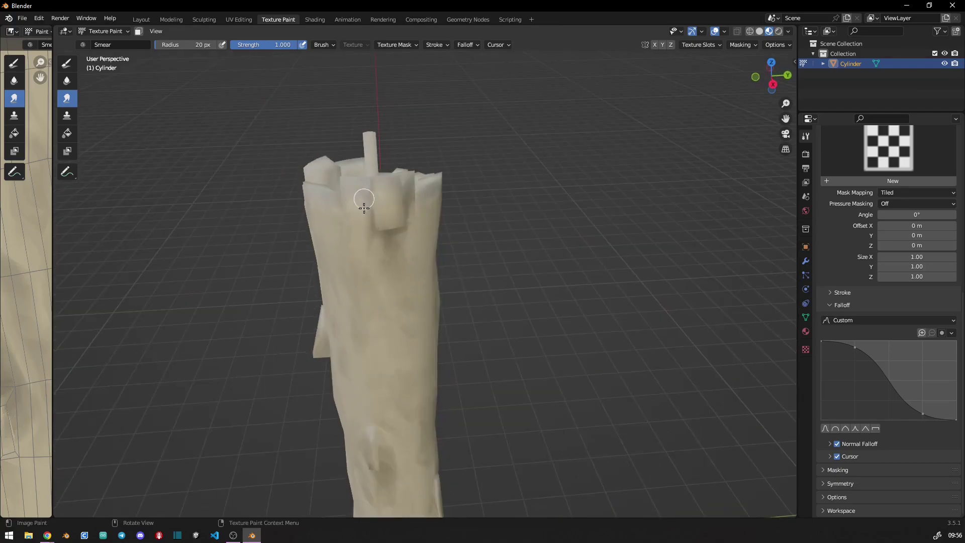
{"action": "middle_click_drag", "start_coordinate": [381, 310], "coordinate": [374, 218]}
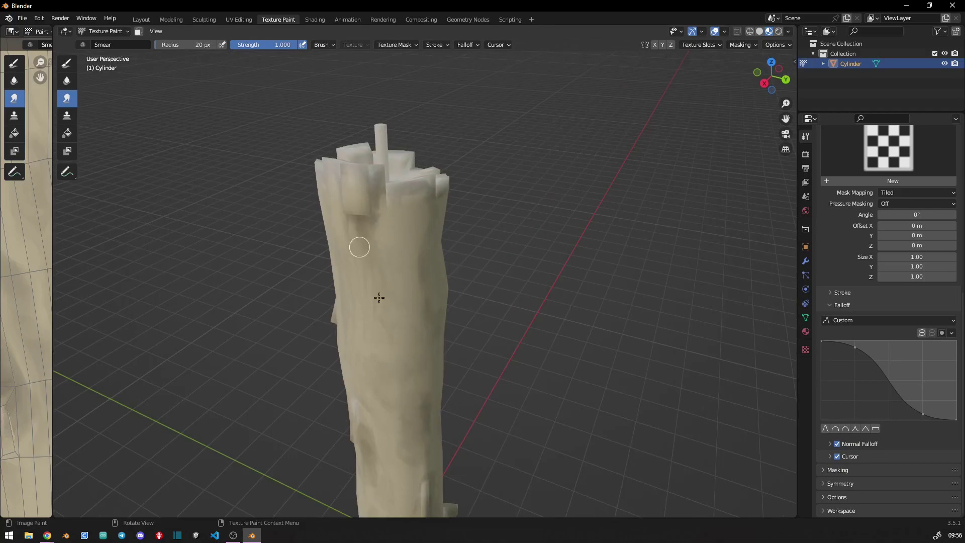
{"action": "mouse_move", "coordinate": [411, 310]}
{"action": "middle_mouse_down"}
{"action": "mouse_move", "coordinate": [377, 300]}
{"action": "mouse_move", "coordinate": [395, 197]}
{"action": "middle_mouse_up"}
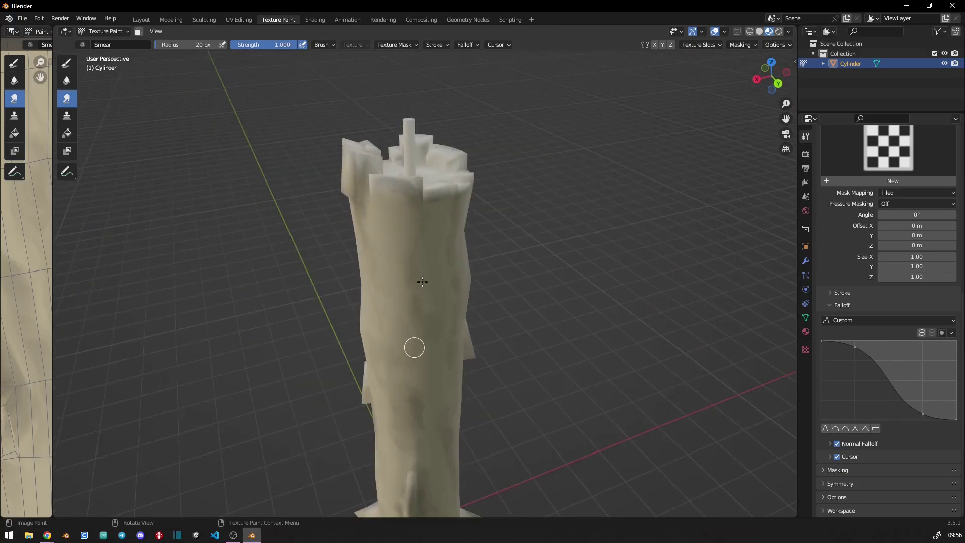
{"action": "middle_click_drag", "start_coordinate": [423, 281], "coordinate": [427, 201]}
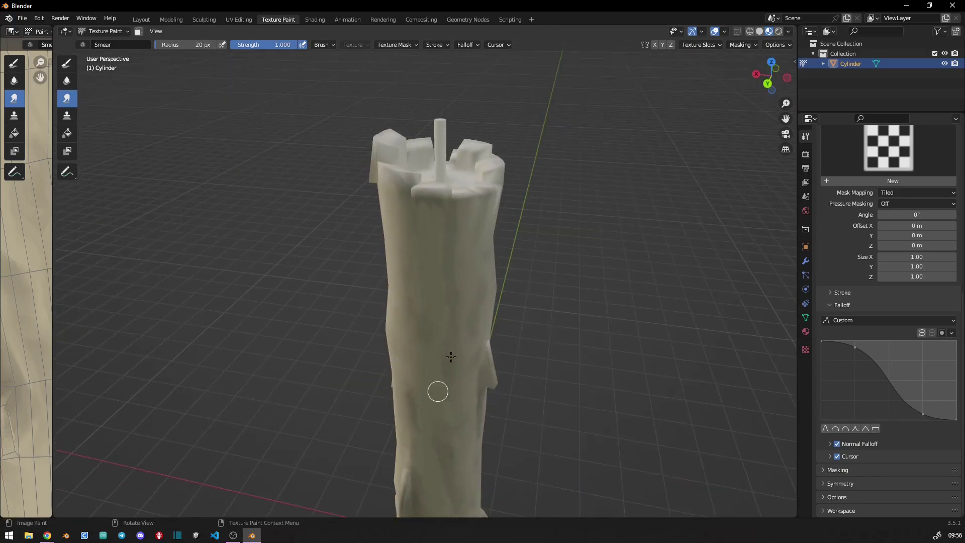
{"action": "mouse_move", "coordinate": [480, 364]}
{"action": "middle_mouse_down"}
{"action": "mouse_move", "coordinate": [453, 322]}
{"action": "mouse_move", "coordinate": [448, 389]}
{"action": "mouse_move", "coordinate": [431, 381]}
{"action": "middle_mouse_up"}
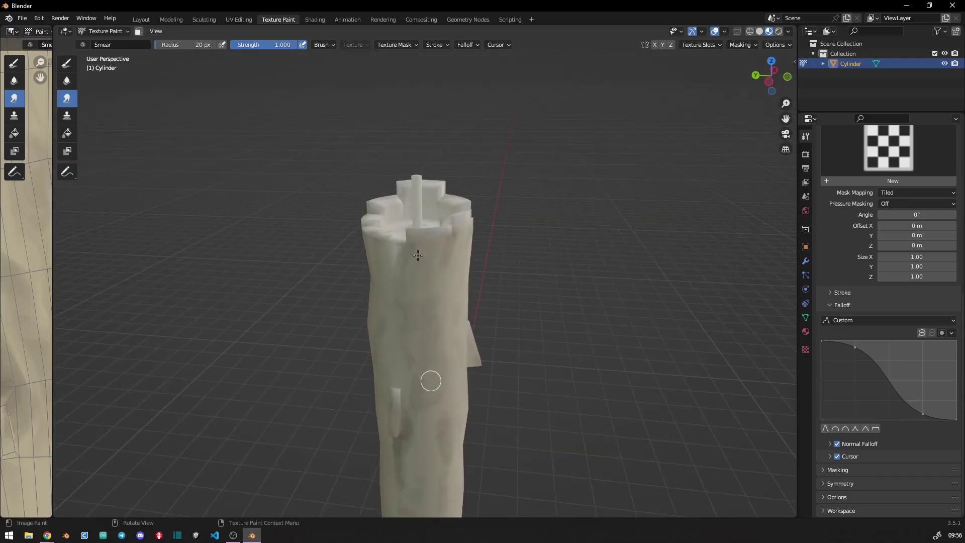
{"action": "middle_click_drag", "start_coordinate": [464, 229], "coordinate": [414, 240]}
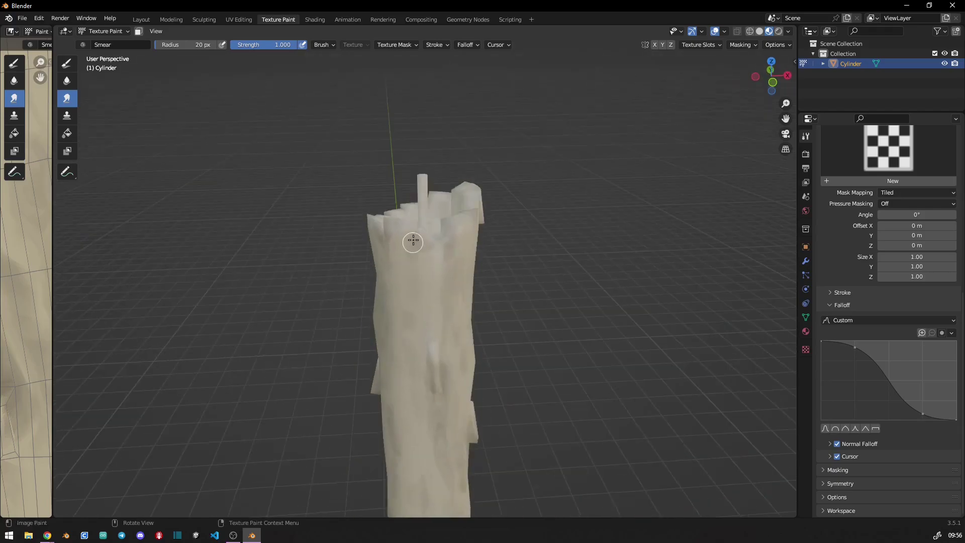
{"action": "middle_click_drag", "start_coordinate": [412, 387], "coordinate": [438, 363]}
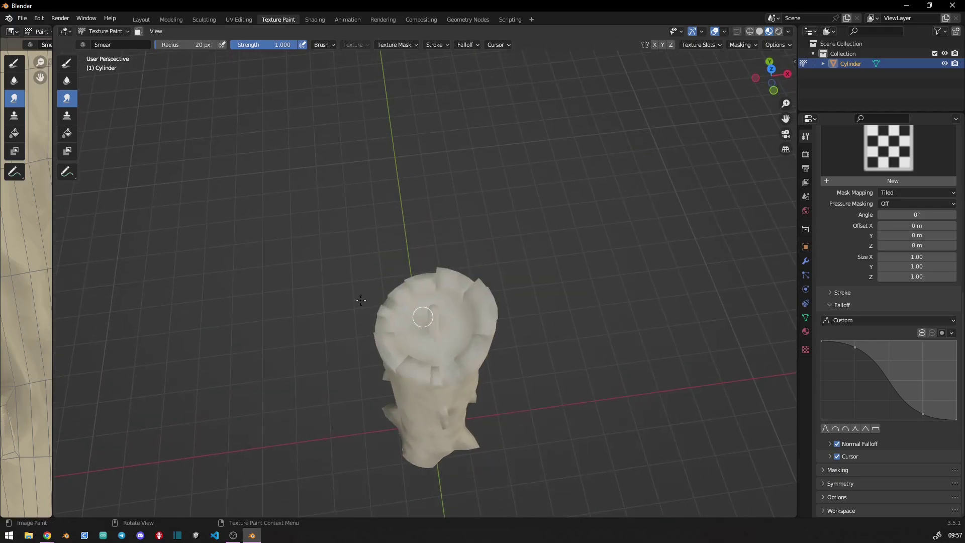
{"action": "middle_click_drag", "start_coordinate": [361, 300], "coordinate": [452, 272]}
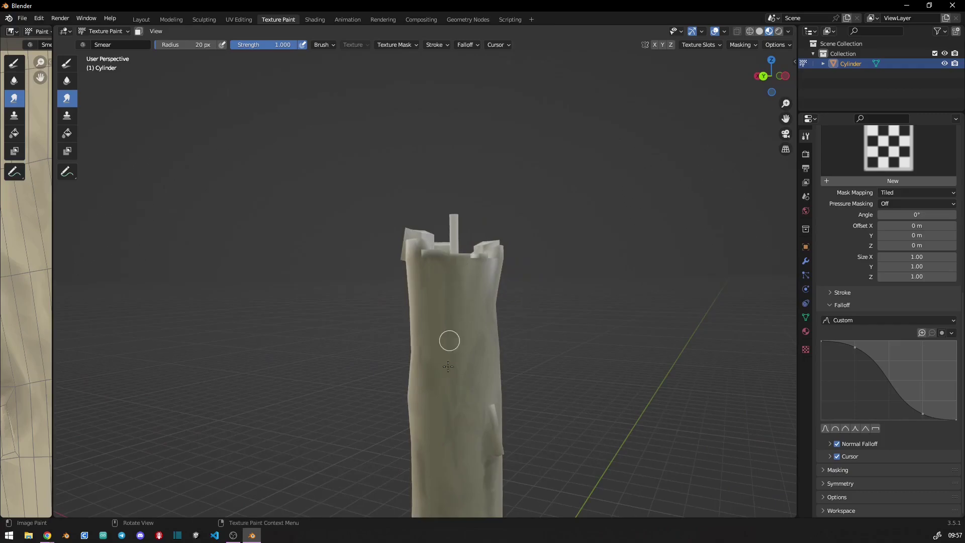
{"action": "middle_click_drag", "start_coordinate": [448, 367], "coordinate": [489, 313]}
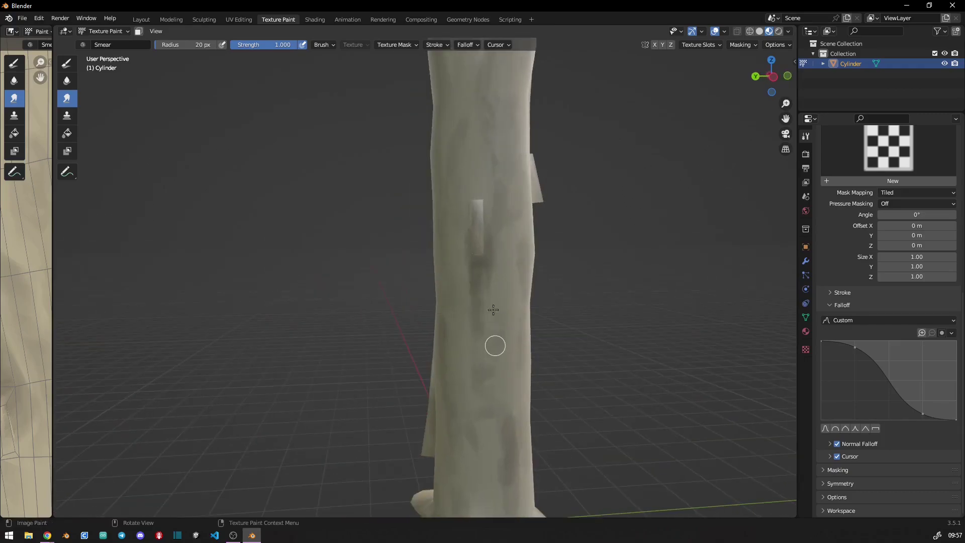
{"action": "mouse_move", "coordinate": [523, 352]}
{"action": "middle_mouse_down"}
{"action": "mouse_move", "coordinate": [487, 279]}
{"action": "mouse_move", "coordinate": [535, 323]}
{"action": "mouse_move", "coordinate": [446, 312]}
{"action": "middle_mouse_up"}
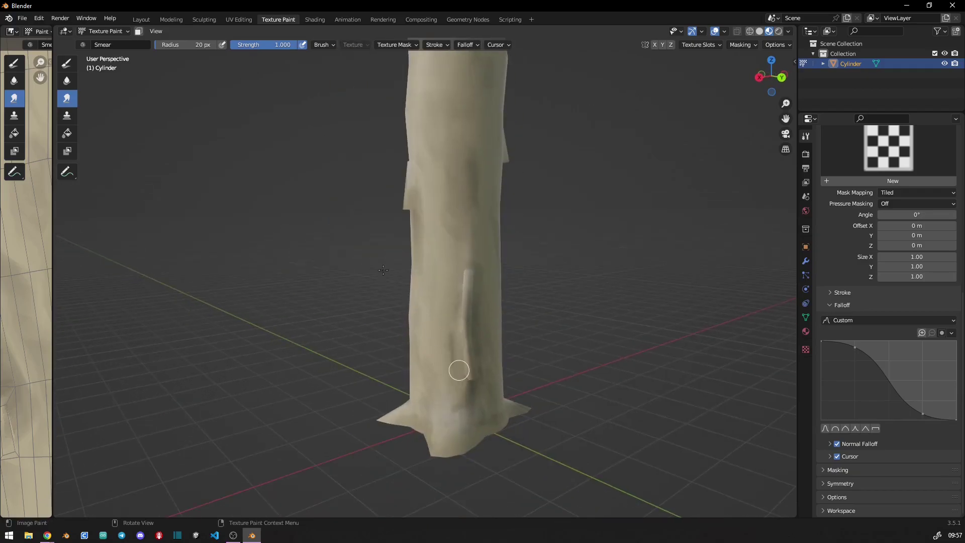
{"action": "middle_click_drag", "start_coordinate": [369, 274], "coordinate": [429, 345]}
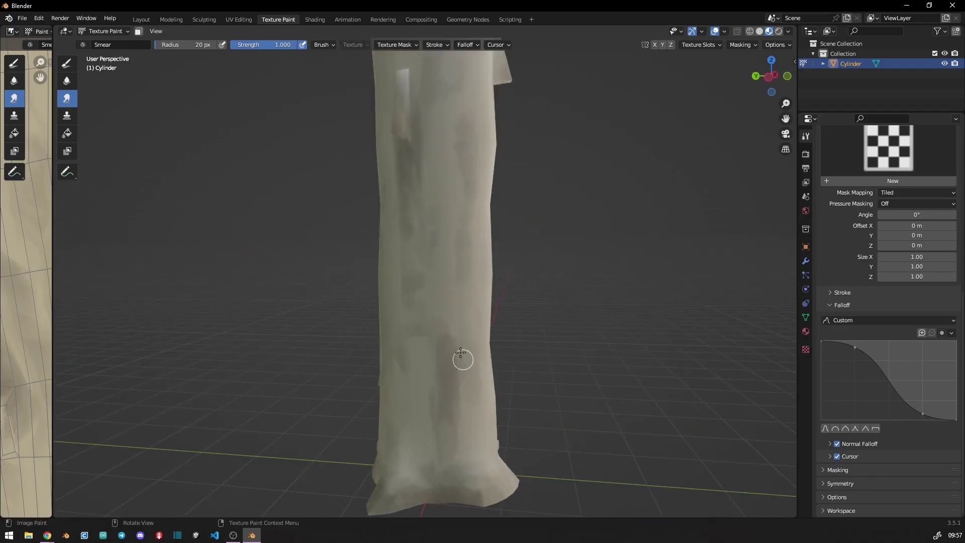
{"action": "middle_click_drag", "start_coordinate": [508, 342], "coordinate": [413, 291]}
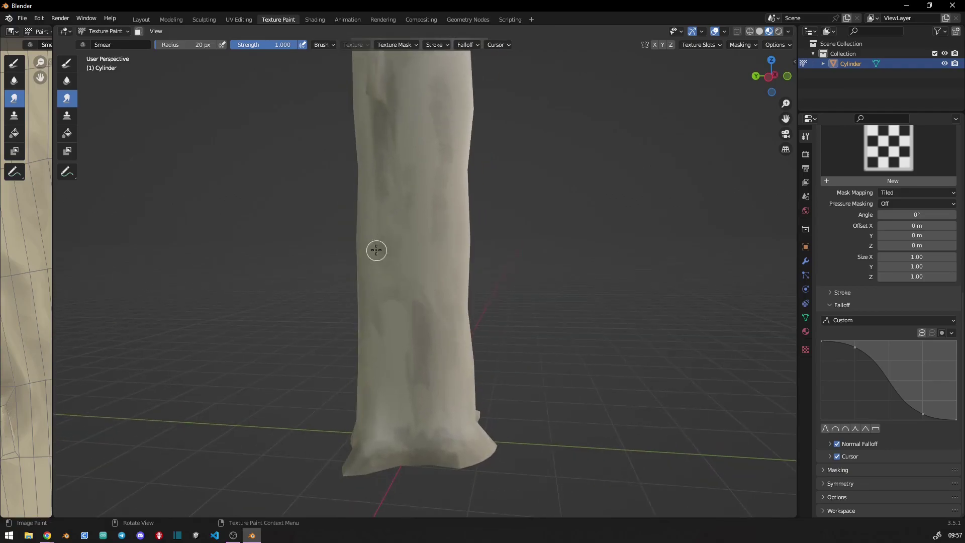
{"action": "middle_click_drag", "start_coordinate": [460, 372], "coordinate": [365, 317]}
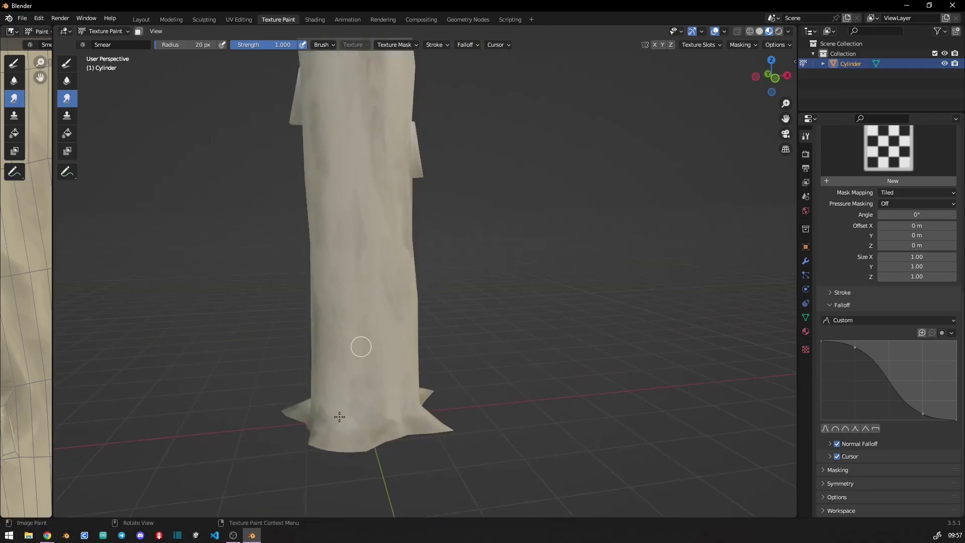
{"action": "mouse_move", "coordinate": [366, 421]}
{"action": "middle_mouse_down"}
{"action": "mouse_move", "coordinate": [352, 339]}
{"action": "mouse_move", "coordinate": [415, 300]}
{"action": "middle_mouse_up"}
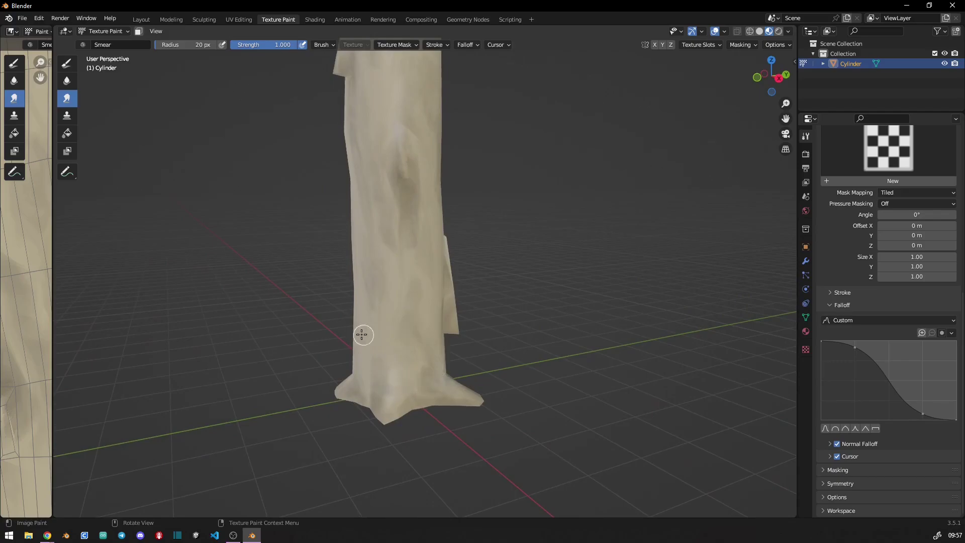
{"action": "middle_click_drag", "start_coordinate": [371, 377], "coordinate": [433, 422]}
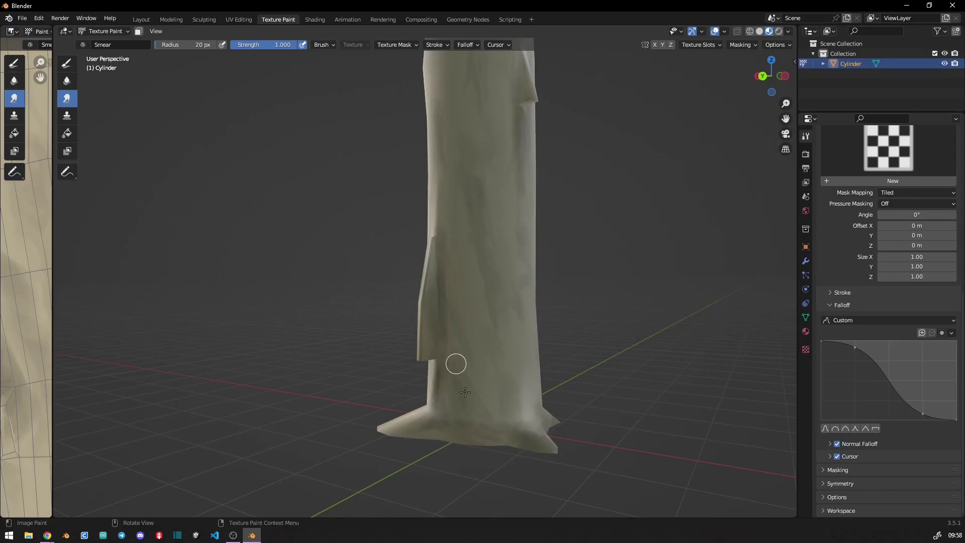
{"action": "middle_click_drag", "start_coordinate": [508, 426], "coordinate": [481, 264]}
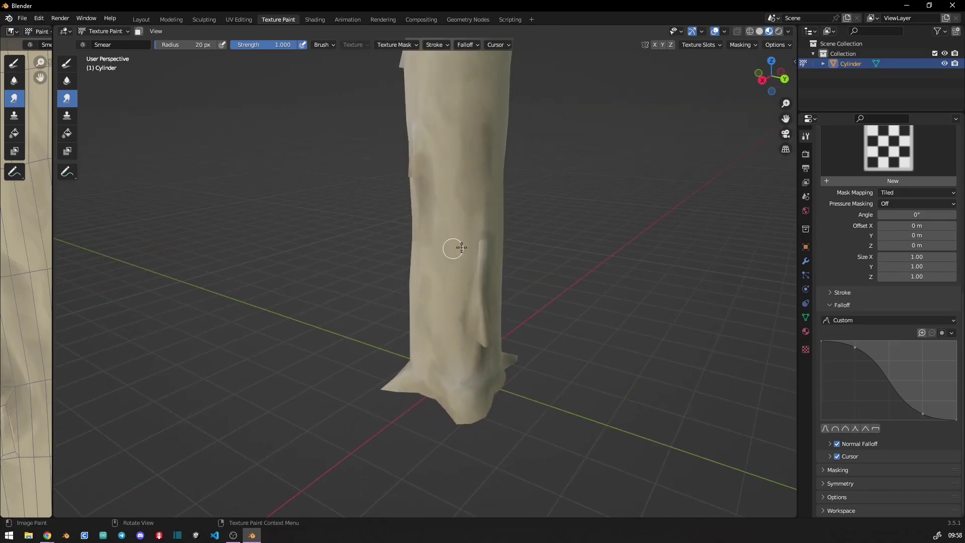
Frame the whole candle, then drag the image editor border right to widen it
{"action": "scroll", "coordinate": [464, 286], "scroll_direction": "down", "scroll_amount": 3}
{"action": "middle_click_drag", "start_coordinate": [389, 266], "coordinate": [374, 321]}
{"action": "scroll", "coordinate": [402, 291], "scroll_direction": "up", "scroll_amount": 4}
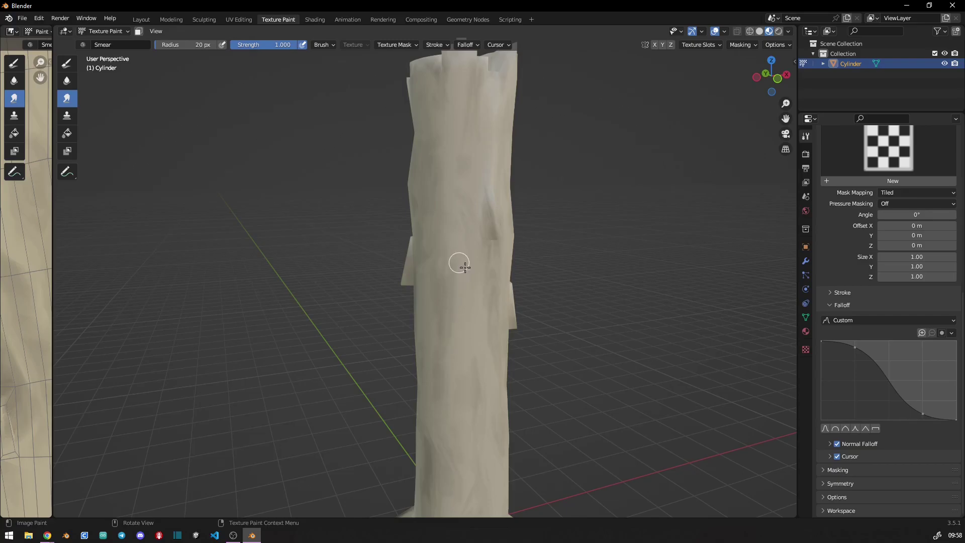
{"action": "scroll", "coordinate": [378, 251], "scroll_direction": "down", "scroll_amount": 5}
{"action": "middle_click_drag", "start_coordinate": [378, 251], "coordinate": [394, 315]}
{"action": "scroll", "coordinate": [393, 314], "scroll_direction": "up", "scroll_amount": 4}
{"action": "middle_click_drag", "start_coordinate": [532, 350], "coordinate": [341, 241]}
{"action": "scroll", "coordinate": [409, 420], "scroll_direction": "down", "scroll_amount": 2}
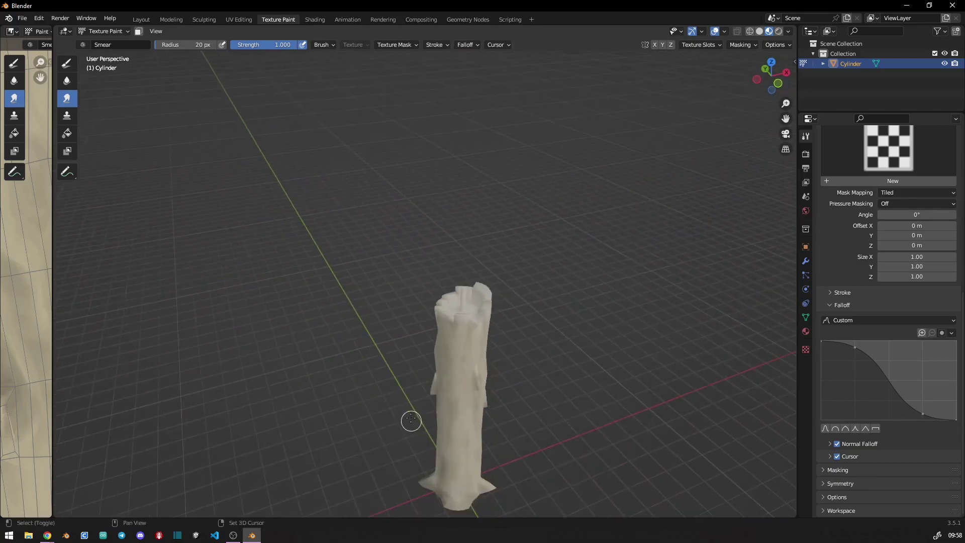
{"action": "middle_click_drag", "start_coordinate": [409, 421], "coordinate": [407, 336]}
{"action": "left_click_drag", "start_coordinate": [52, 297], "coordinate": [410, 302]}
Frame the UV layout, switch to TexDraw in black, and paint the lower UV strip
{"action": "scroll", "coordinate": [297, 338], "scroll_direction": "down", "scroll_amount": 3}
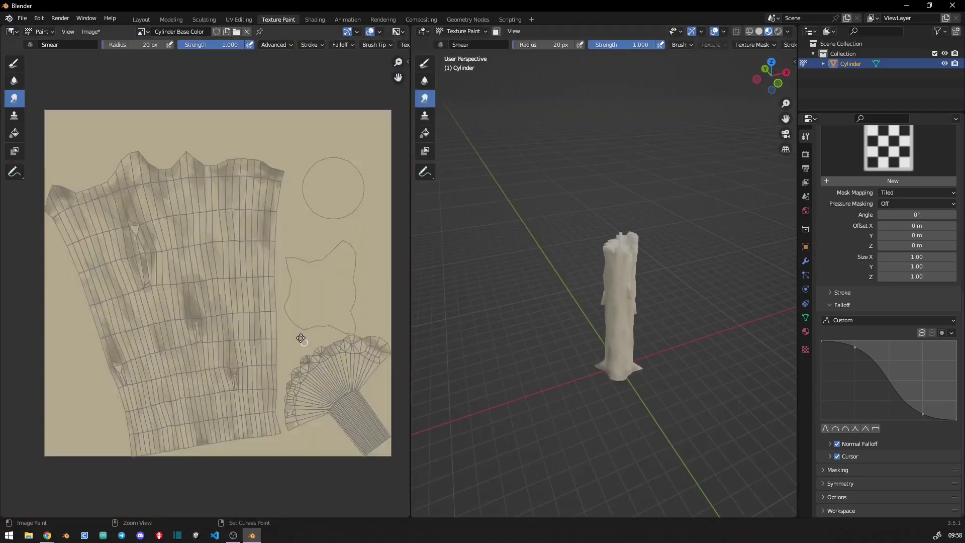
{"action": "middle_click_drag", "start_coordinate": [297, 338], "coordinate": [197, 266]}
{"action": "scroll", "coordinate": [243, 273], "scroll_direction": "up", "scroll_amount": 2}
{"action": "scroll", "coordinate": [248, 301], "scroll_direction": "up", "scroll_amount": 2}
{"action": "scroll", "coordinate": [244, 276], "scroll_direction": "up", "scroll_amount": 3}
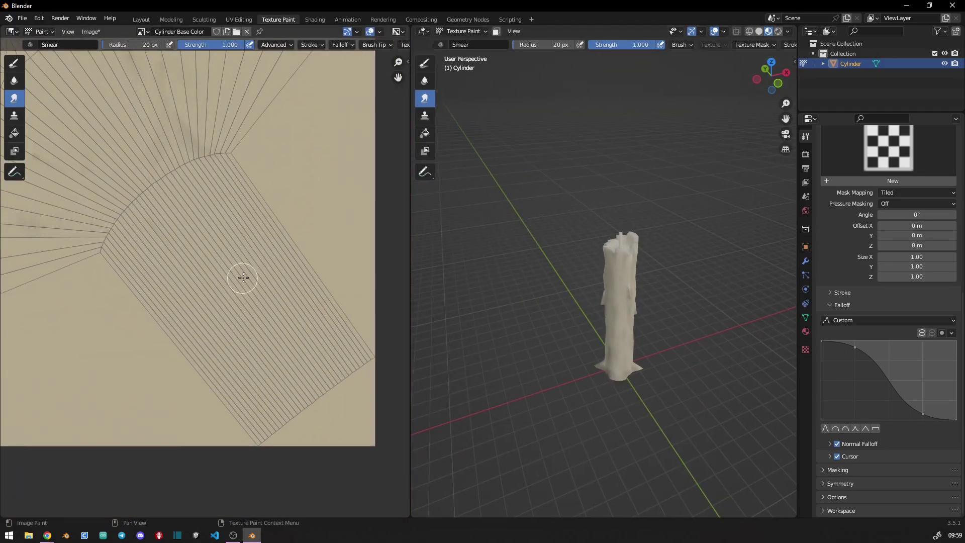
{"action": "right_click", "coordinate": [260, 297]}
{"action": "left_click", "coordinate": [15, 64]}
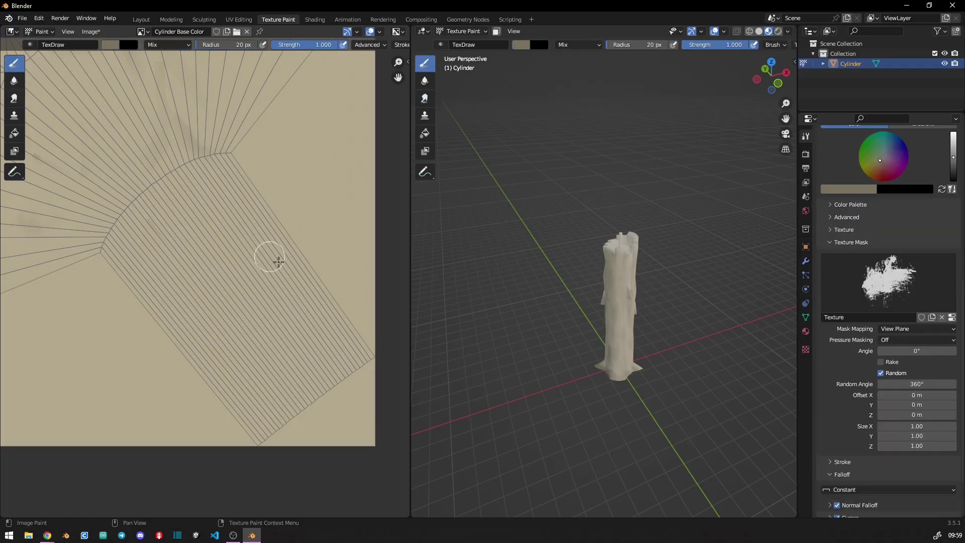
{"action": "right_click", "coordinate": [272, 257]}
{"action": "left_click_drag", "start_coordinate": [307, 253], "coordinate": [306, 277]}
{"action": "mouse_move", "coordinate": [340, 323]}
{"action": "left_mouse_down"}
{"action": "mouse_move", "coordinate": [323, 377]}
{"action": "mouse_move", "coordinate": [231, 392]}
{"action": "mouse_move", "coordinate": [125, 269]}
{"action": "mouse_move", "coordinate": [183, 308]}
{"action": "mouse_move", "coordinate": [295, 317]}
{"action": "mouse_move", "coordinate": [277, 230]}
{"action": "mouse_move", "coordinate": [226, 153]}
{"action": "mouse_move", "coordinate": [140, 207]}
{"action": "mouse_move", "coordinate": [136, 236]}
{"action": "mouse_move", "coordinate": [162, 197]}
{"action": "mouse_move", "coordinate": [301, 334]}
{"action": "mouse_move", "coordinate": [243, 207]}
{"action": "mouse_move", "coordinate": [194, 282]}
{"action": "mouse_move", "coordinate": [264, 442]}
{"action": "mouse_move", "coordinate": [146, 222]}
{"action": "mouse_move", "coordinate": [304, 269]}
{"action": "mouse_move", "coordinate": [198, 375]}
{"action": "left_mouse_up"}
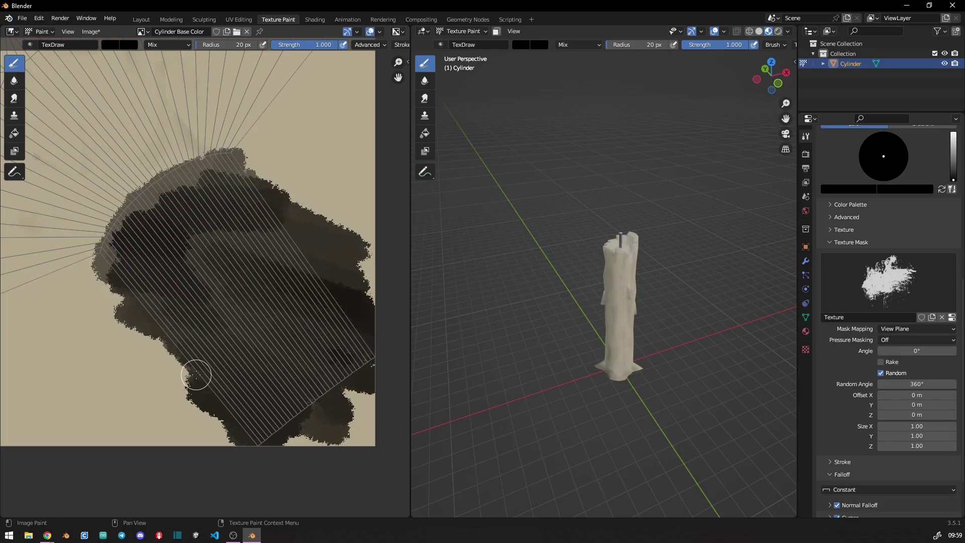
Undo the stray stroke and paint the round wick UV island black
{"action": "middle_click_drag", "start_coordinate": [573, 303], "coordinate": [553, 296]}
{"action": "key", "text": "ctrl+z"}
{"action": "scroll", "coordinate": [300, 280], "scroll_direction": "down", "scroll_amount": 3}
{"action": "scroll", "coordinate": [244, 223], "scroll_direction": "up", "scroll_amount": 2}
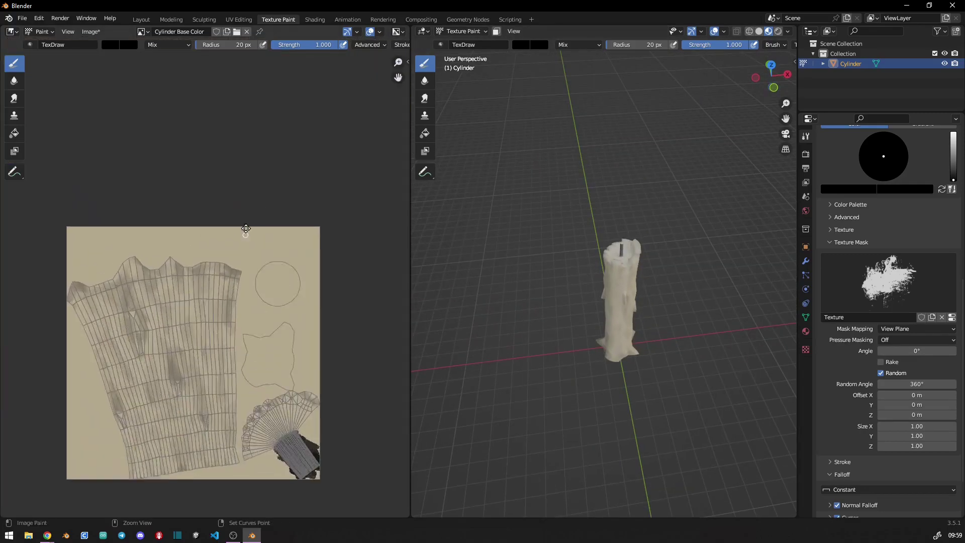
{"action": "scroll", "coordinate": [335, 290], "scroll_direction": "up", "scroll_amount": 2}
{"action": "scroll", "coordinate": [335, 290], "scroll_direction": "down", "scroll_amount": 2}
{"action": "mouse_move", "coordinate": [291, 248]}
{"action": "left_mouse_down"}
{"action": "mouse_move", "coordinate": [298, 270]}
{"action": "mouse_move", "coordinate": [226, 317]}
{"action": "mouse_move", "coordinate": [314, 398]}
{"action": "mouse_move", "coordinate": [216, 295]}
{"action": "mouse_move", "coordinate": [258, 255]}
{"action": "mouse_move", "coordinate": [300, 308]}
{"action": "mouse_move", "coordinate": [251, 372]}
{"action": "left_mouse_up"}
Widen the 3D viewport beside the image editor and orbit to a front view
{"action": "scroll", "coordinate": [525, 314], "scroll_direction": "up", "scroll_amount": 3}
{"action": "scroll", "coordinate": [560, 437], "scroll_direction": "down", "scroll_amount": 2}
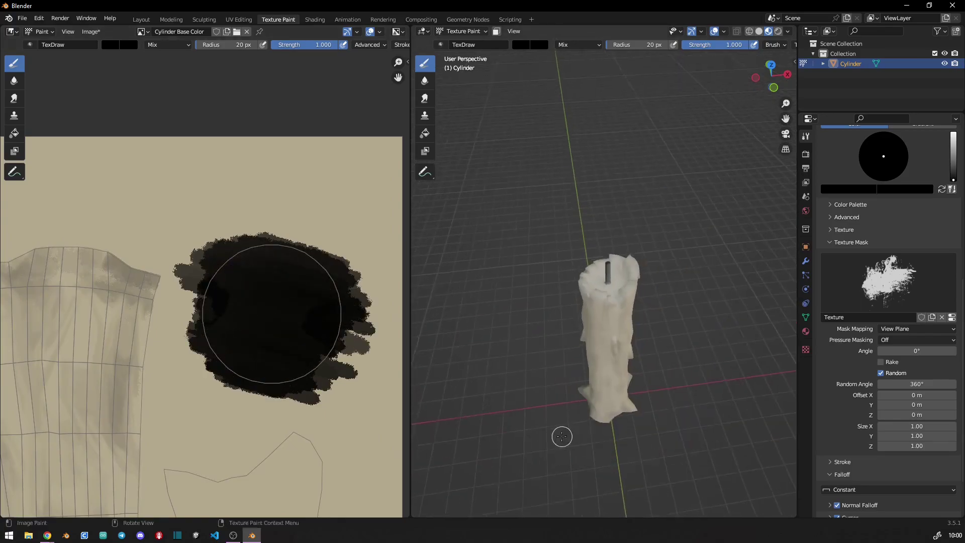
{"action": "middle_click_drag", "start_coordinate": [560, 437], "coordinate": [601, 389]}
{"action": "scroll", "coordinate": [601, 389], "scroll_direction": "down", "scroll_amount": 1}
{"action": "left_click_drag", "start_coordinate": [413, 278], "coordinate": [99, 279]}
{"action": "mouse_move", "coordinate": [370, 246]}
{"action": "middle_mouse_down"}
{"action": "mouse_move", "coordinate": [453, 340]}
{"action": "mouse_move", "coordinate": [372, 253]}
{"action": "middle_mouse_up"}
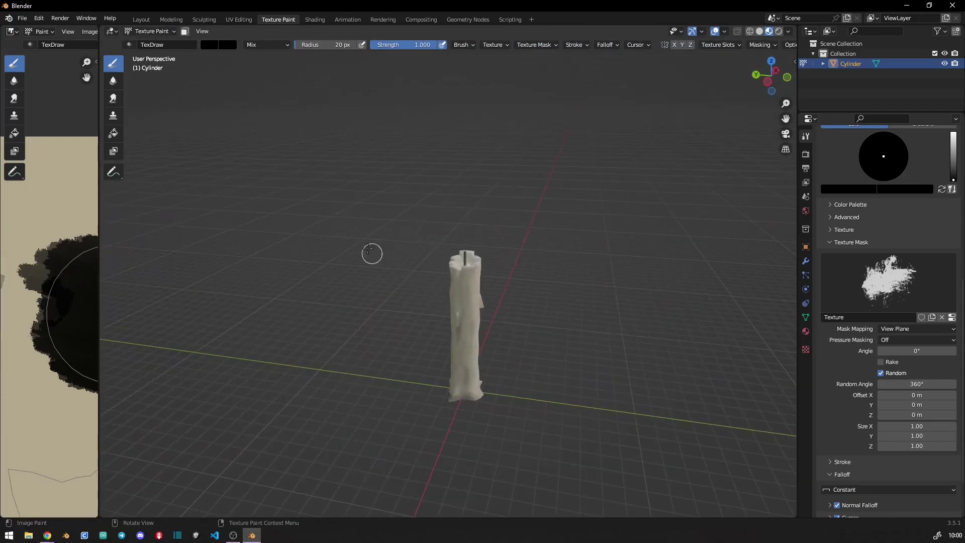
Sample the beige wax colour and paint it around the wick on the melted top
{"action": "middle_click_drag", "start_coordinate": [285, 119], "coordinate": [446, 286]}
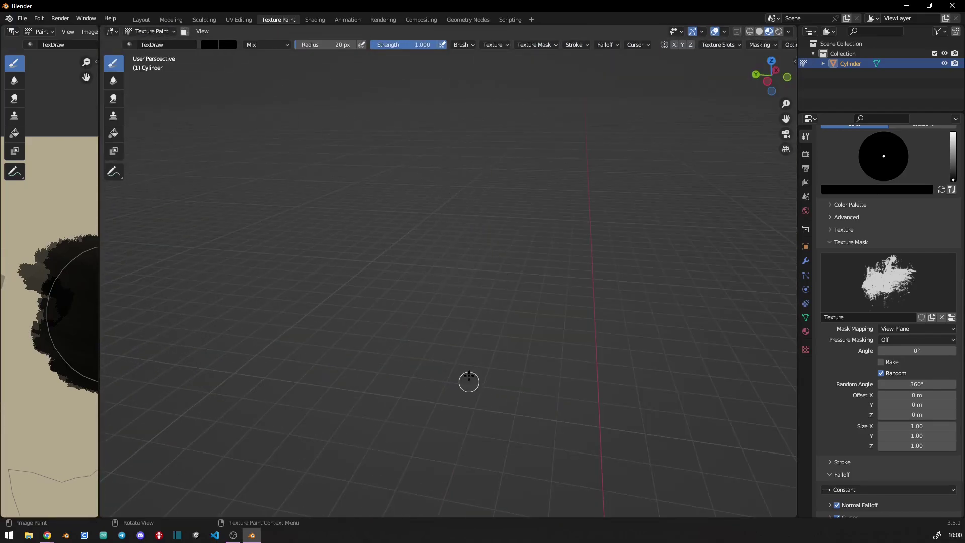
{"action": "mouse_move", "coordinate": [469, 382]}
{"action": "middle_mouse_down", "text": "ctrl"}
{"action": "mouse_move", "coordinate": [610, 348]}
{"action": "mouse_move", "coordinate": [493, 402]}
{"action": "mouse_move", "coordinate": [479, 261]}
{"action": "mouse_move", "coordinate": [507, 304]}
{"action": "mouse_move", "coordinate": [435, 395]}
{"action": "mouse_move", "coordinate": [461, 364]}
{"action": "mouse_move", "coordinate": [518, 368]}
{"action": "middle_mouse_up", "text": "ctrl"}
{"action": "right_click", "coordinate": [516, 352]}
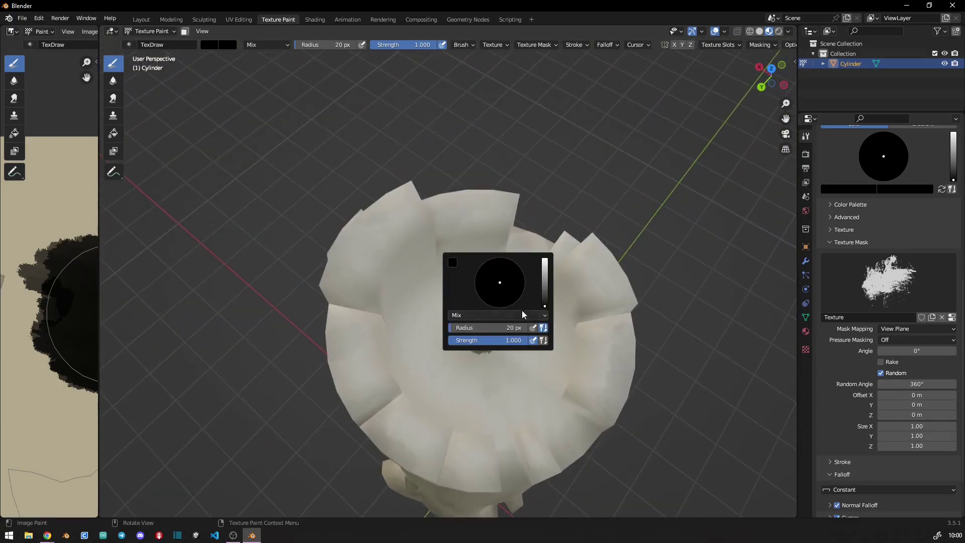
{"action": "left_click", "coordinate": [495, 328]}
{"action": "key", "text": "Return"}
{"action": "key", "text": "s"}
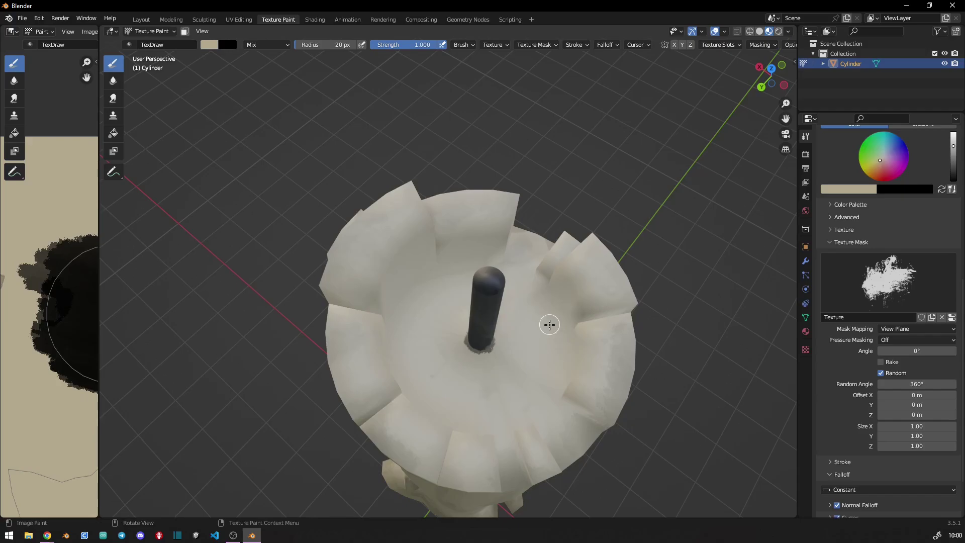
{"action": "right_click", "coordinate": [548, 323]}
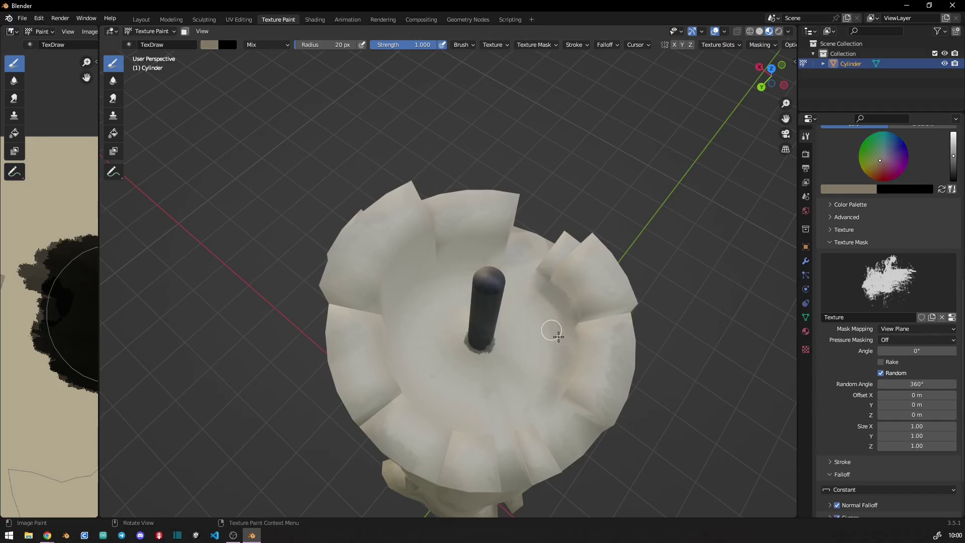
{"action": "mouse_move", "coordinate": [522, 262]}
{"action": "left_mouse_down"}
{"action": "mouse_move", "coordinate": [535, 338]}
{"action": "mouse_move", "coordinate": [518, 360]}
{"action": "left_mouse_up"}
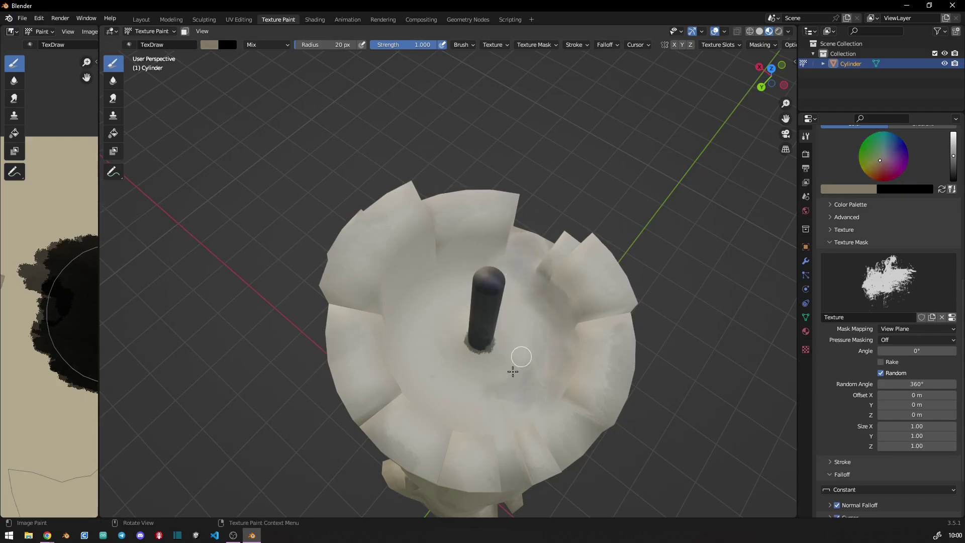
{"action": "mouse_move", "coordinate": [518, 360]}
{"action": "middle_mouse_down"}
{"action": "mouse_move", "coordinate": [456, 347]}
{"action": "mouse_move", "coordinate": [475, 399]}
{"action": "mouse_move", "coordinate": [538, 367]}
{"action": "middle_mouse_up"}
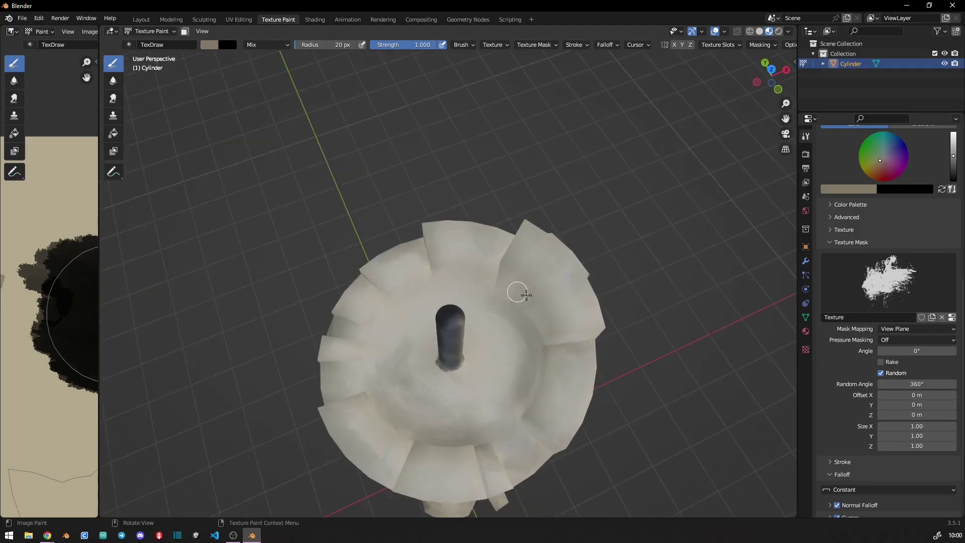
Orbit to check the top, zoom out, and switch to front orthographic view
{"action": "mouse_move", "coordinate": [489, 319]}
{"action": "middle_mouse_down"}
{"action": "mouse_move", "coordinate": [485, 384]}
{"action": "mouse_move", "coordinate": [455, 315]}
{"action": "middle_mouse_up"}
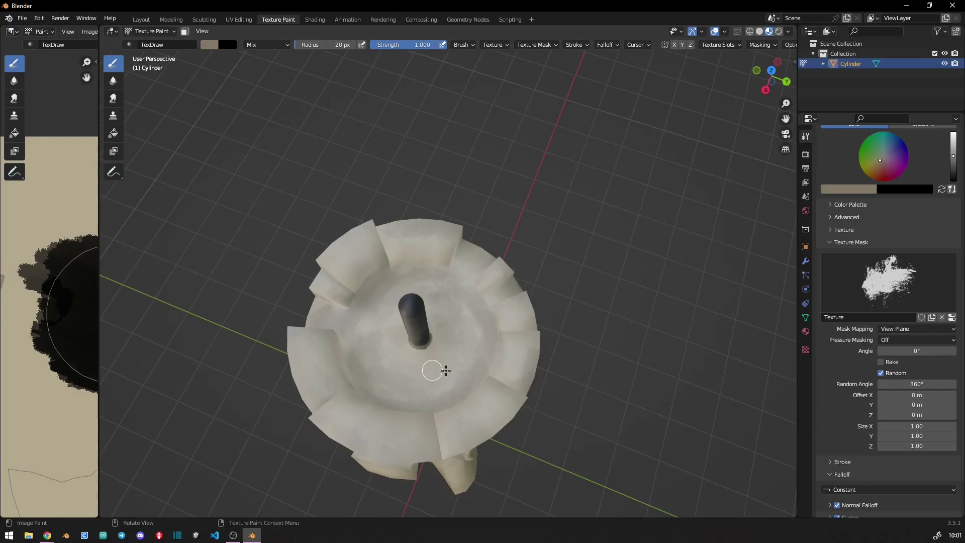
{"action": "mouse_move", "coordinate": [397, 356]}
{"action": "middle_mouse_down"}
{"action": "mouse_move", "coordinate": [503, 311]}
{"action": "mouse_move", "coordinate": [424, 272]}
{"action": "mouse_move", "coordinate": [418, 367]}
{"action": "mouse_move", "coordinate": [483, 276]}
{"action": "middle_mouse_up"}
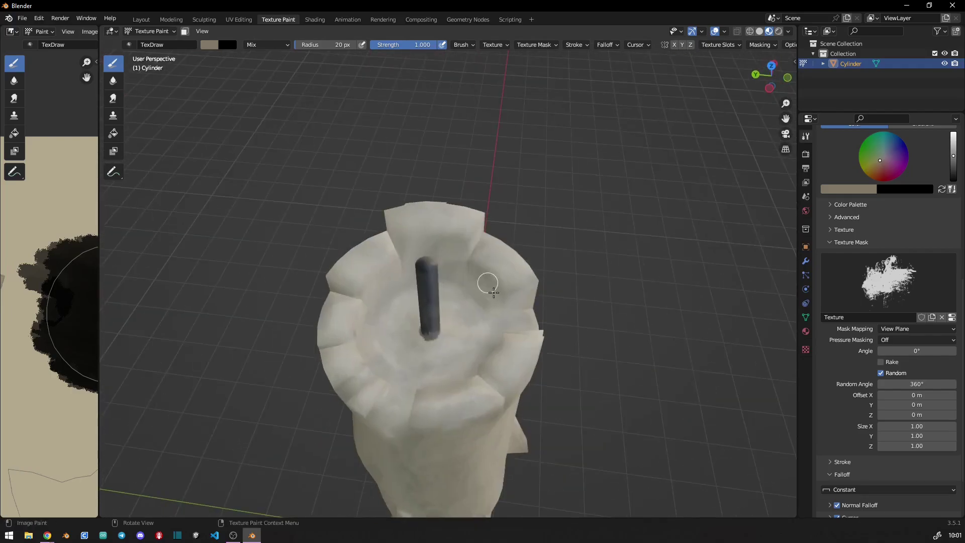
{"action": "mouse_move", "coordinate": [444, 343]}
{"action": "middle_mouse_down"}
{"action": "mouse_move", "coordinate": [483, 290]}
{"action": "mouse_move", "coordinate": [481, 315]}
{"action": "mouse_move", "coordinate": [457, 327]}
{"action": "middle_mouse_up"}
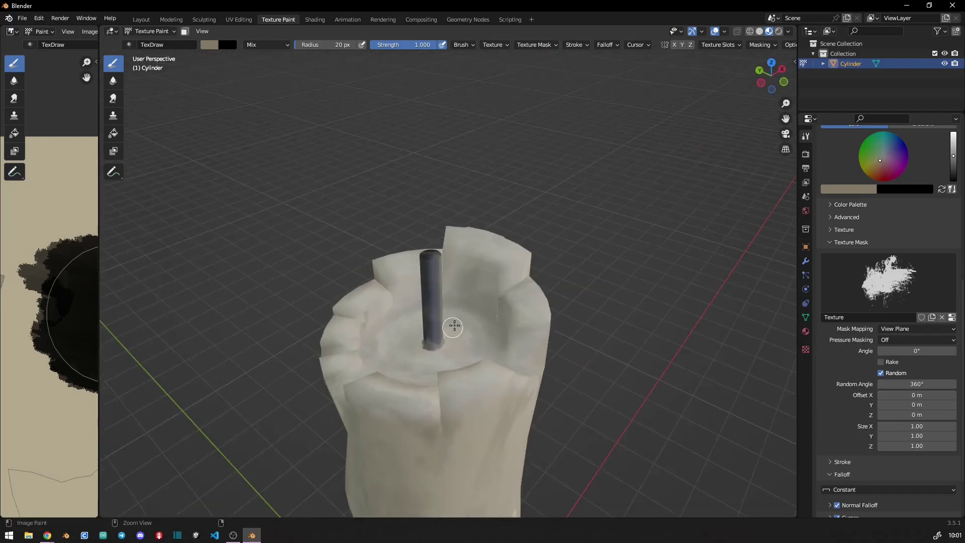
{"action": "scroll", "coordinate": [457, 328], "scroll_direction": "down", "scroll_amount": 5}
{"action": "mouse_move", "coordinate": [478, 425]}
{"action": "middle_mouse_down"}
{"action": "mouse_move", "coordinate": [453, 358]}
{"action": "mouse_move", "coordinate": [468, 365]}
{"action": "middle_mouse_up"}
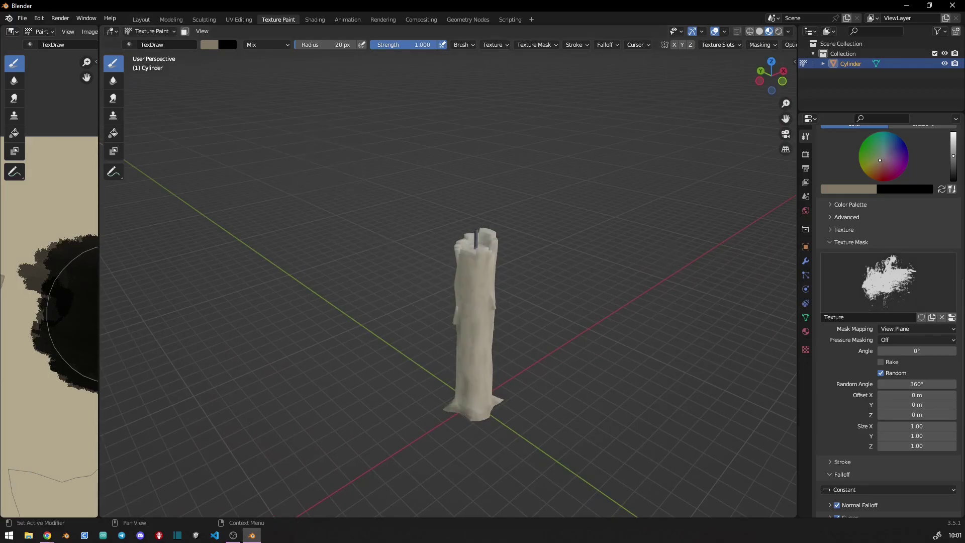
{"action": "key", "text": "KP_1"}
{"action": "key", "text": "shift+a"}
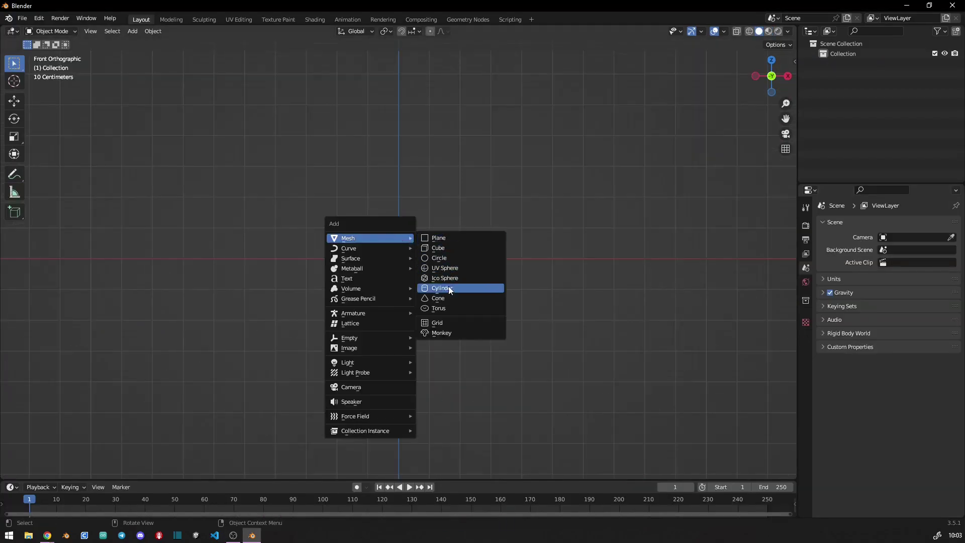
Add an icosphere, raise it about 1.1 m along Z, and show it in wireframe
{"action": "left_click", "coordinate": [445, 278]}
{"action": "key", "text": "g"}
{"action": "key", "text": "z"}
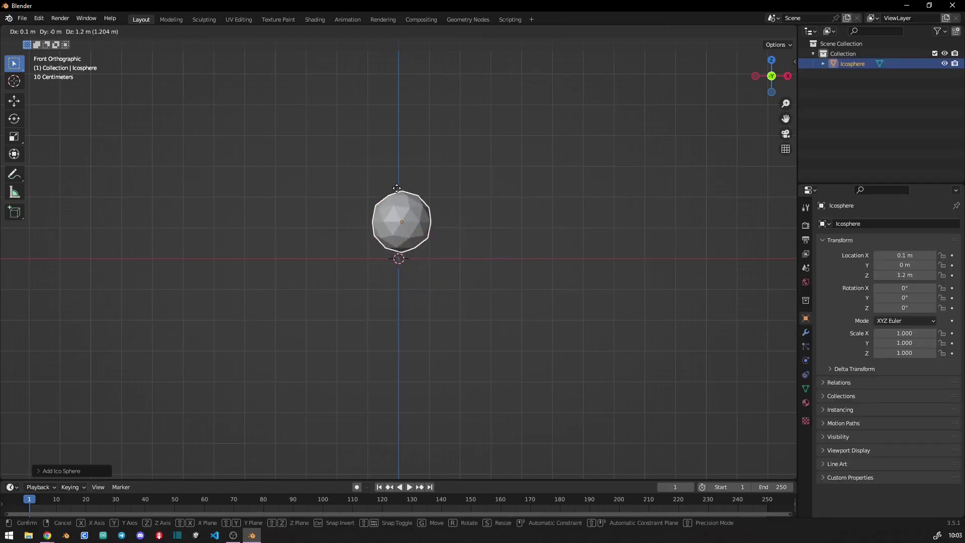
{"action": "left_click", "coordinate": [393, 193]}
{"action": "middle_click_drag", "start_coordinate": [393, 194], "coordinate": [400, 279], "text": "shift"}
{"action": "key", "text": "z"}
{"action": "left_click", "coordinate": [378, 273]}
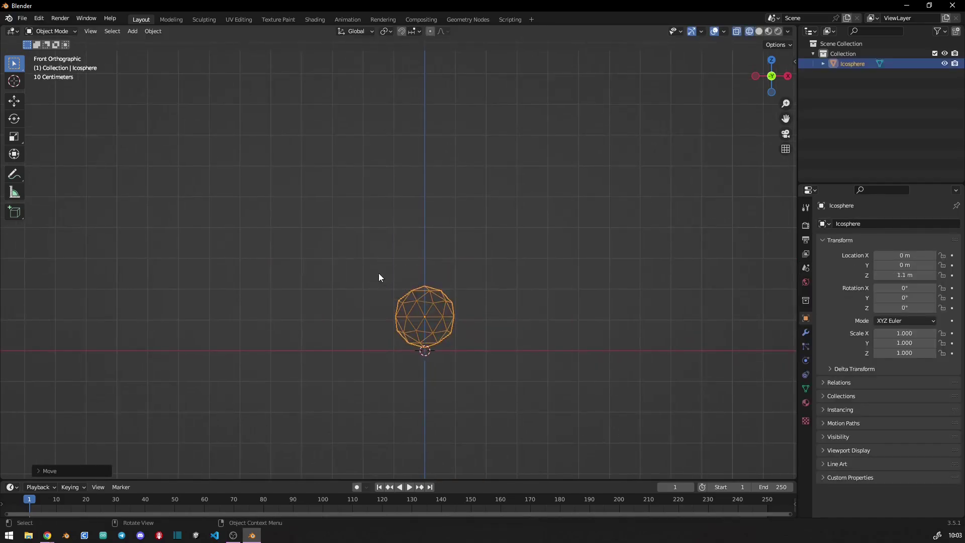
{"action": "scroll", "coordinate": [427, 333], "scroll_direction": "up", "scroll_amount": 3}
{"action": "middle_click_drag", "start_coordinate": [427, 334], "coordinate": [399, 259], "text": "shift"}
In Edit Mode's front X-ray view, select the icosphere's upper half and scale it narrower
{"action": "left_click", "coordinate": [171, 19]}
{"action": "key", "text": "KP_1"}
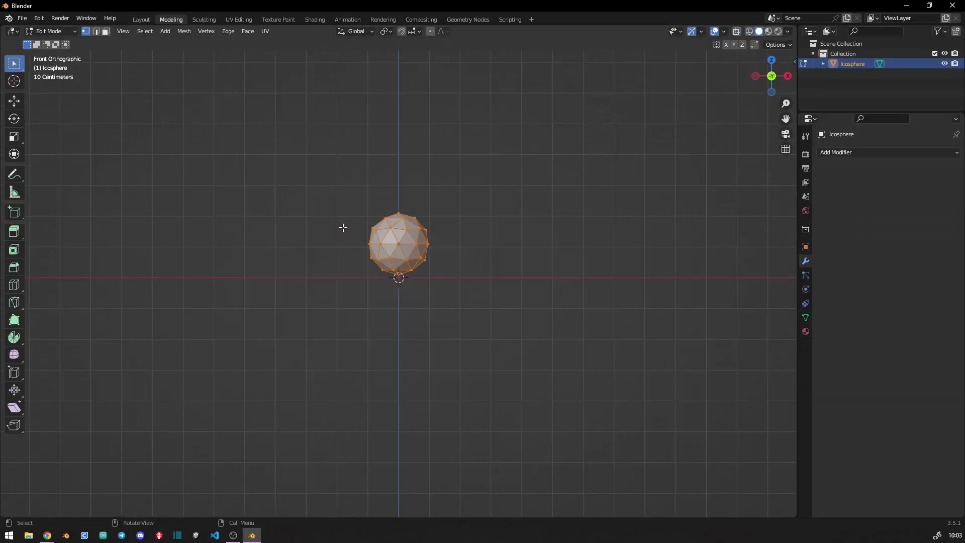
{"action": "key", "text": "alt+z"}
{"action": "scroll", "coordinate": [343, 226], "scroll_direction": "up", "scroll_amount": 3}
{"action": "middle_click_drag", "start_coordinate": [312, 90], "coordinate": [306, 189], "text": "shift"}
{"action": "left_click_drag", "start_coordinate": [306, 190], "coordinate": [514, 312]}
{"action": "key", "text": "s"}
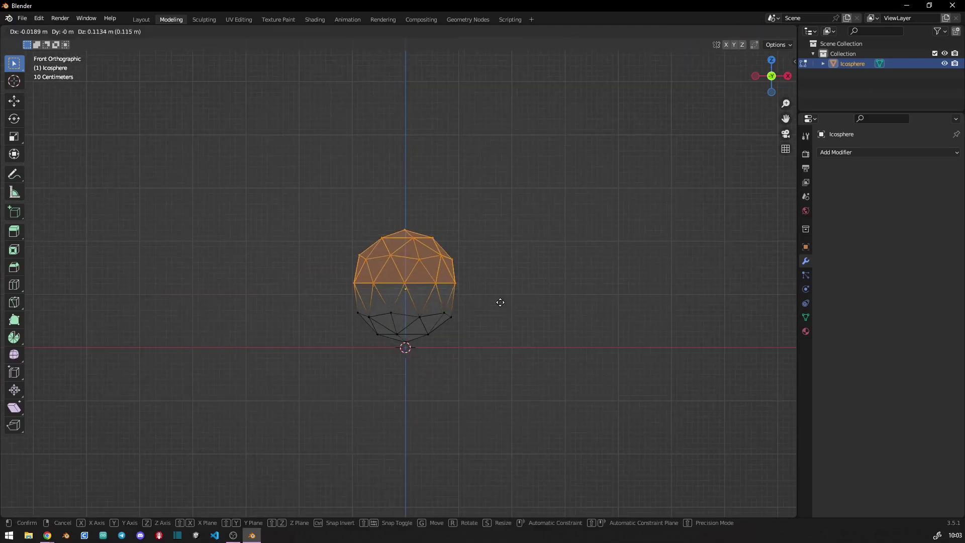
{"action": "left_click", "coordinate": [502, 283]}
Pull the topmost vertices upward and pinch them into a pointed tip
{"action": "left_click_drag", "start_coordinate": [340, 189], "coordinate": [458, 226]}
{"action": "key", "text": "g"}
{"action": "left_click", "coordinate": [456, 146]}
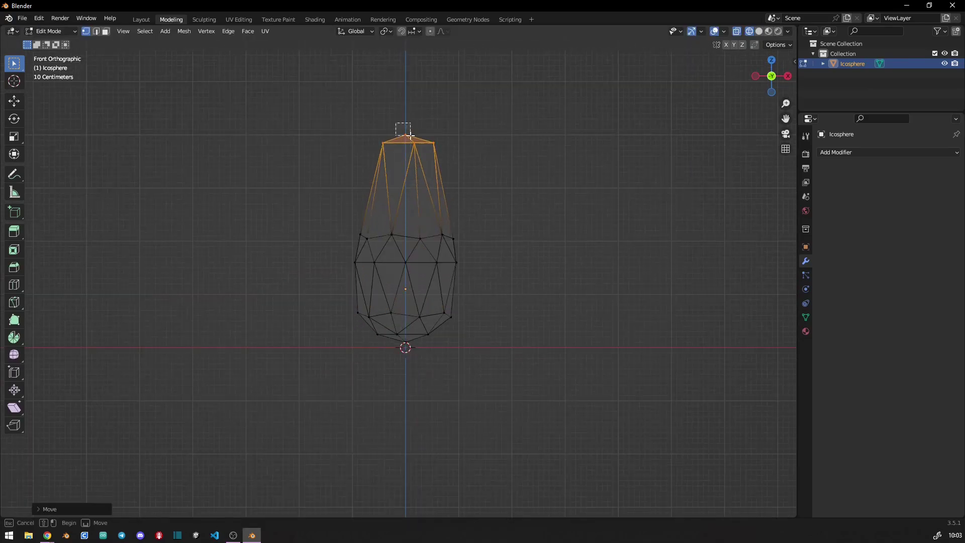
{"action": "key", "text": "s"}
{"action": "left_click", "coordinate": [412, 90]}
Deselect the mesh, return to Object Mode and view the teardrop flame in solid shading
{"action": "key", "text": "alt+a"}
{"action": "scroll", "coordinate": [352, 282], "scroll_direction": "down", "scroll_amount": 2}
{"action": "mouse_move", "coordinate": [352, 281]}
{"action": "middle_mouse_down", "text": "shift"}
{"action": "mouse_move", "coordinate": [366, 307]}
{"action": "mouse_move", "coordinate": [187, 356]}
{"action": "mouse_move", "coordinate": [308, 272]}
{"action": "middle_mouse_up", "text": "shift"}
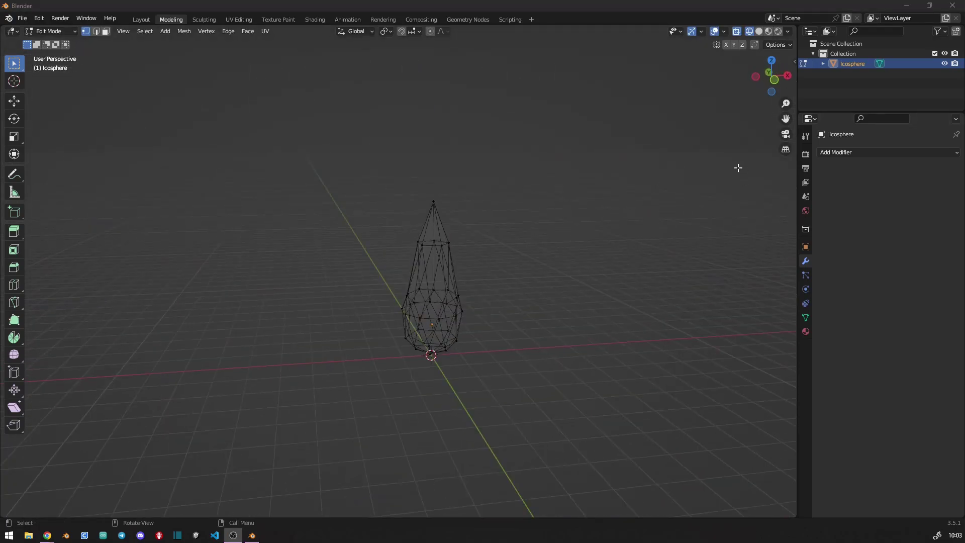
{"action": "key", "text": "ctrl+Page_Up"}
{"action": "middle_click_drag", "start_coordinate": [267, 252], "coordinate": [402, 284]}
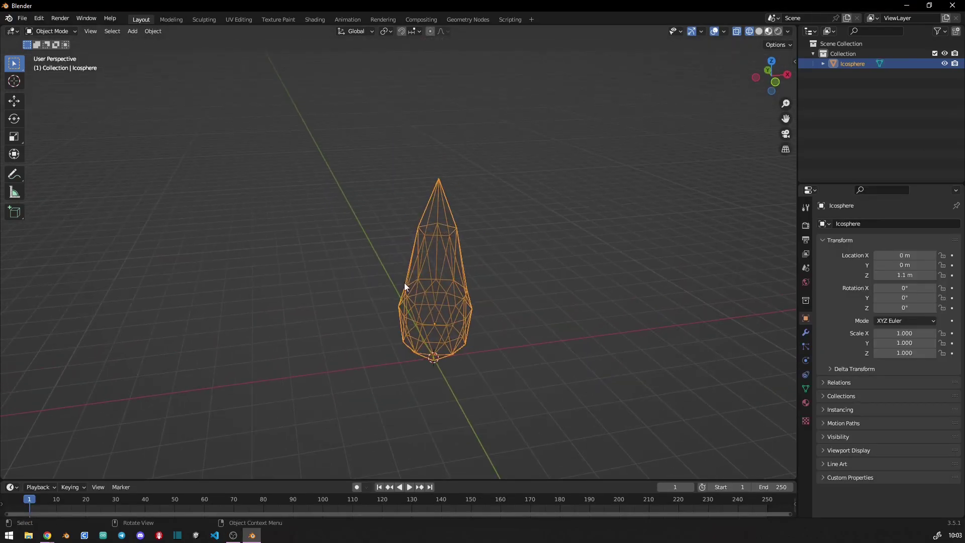
{"action": "key", "text": "shift+z"}
{"action": "left_click", "coordinate": [806, 420]}
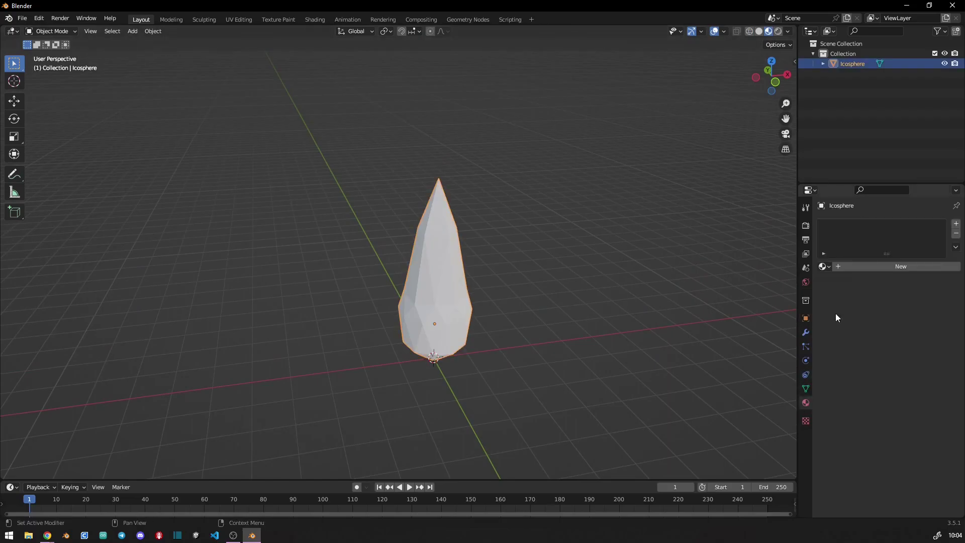
Create a new Emission material for the flame with an orange-yellow colour
{"action": "left_click", "coordinate": [807, 403]}
{"action": "left_click", "coordinate": [868, 264]}
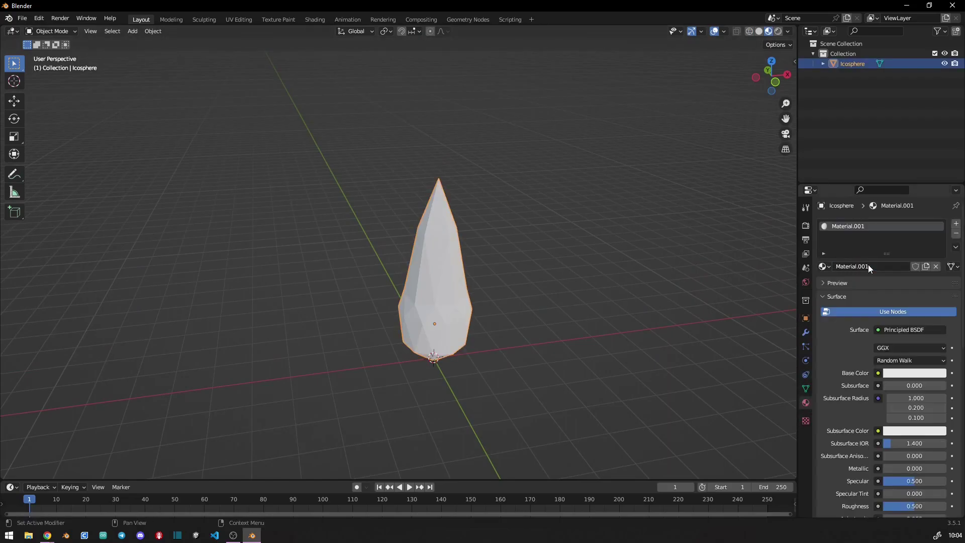
{"action": "left_click", "coordinate": [899, 330]}
{"action": "left_click", "coordinate": [855, 141]}
{"action": "left_click", "coordinate": [898, 350]}
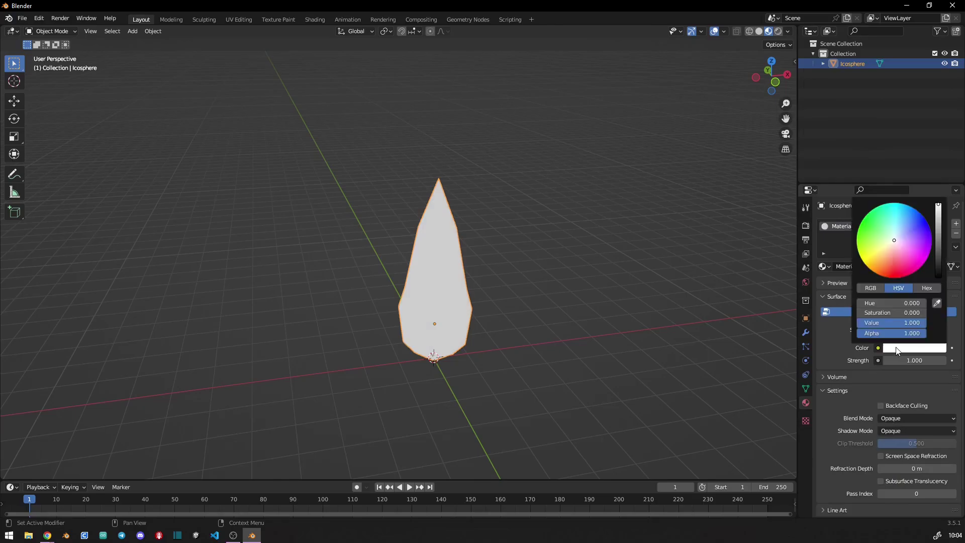
{"action": "left_click", "coordinate": [872, 270]}
Preview the flame in rendered shading and raise its emission strength to 8
{"action": "left_click", "coordinate": [778, 31]}
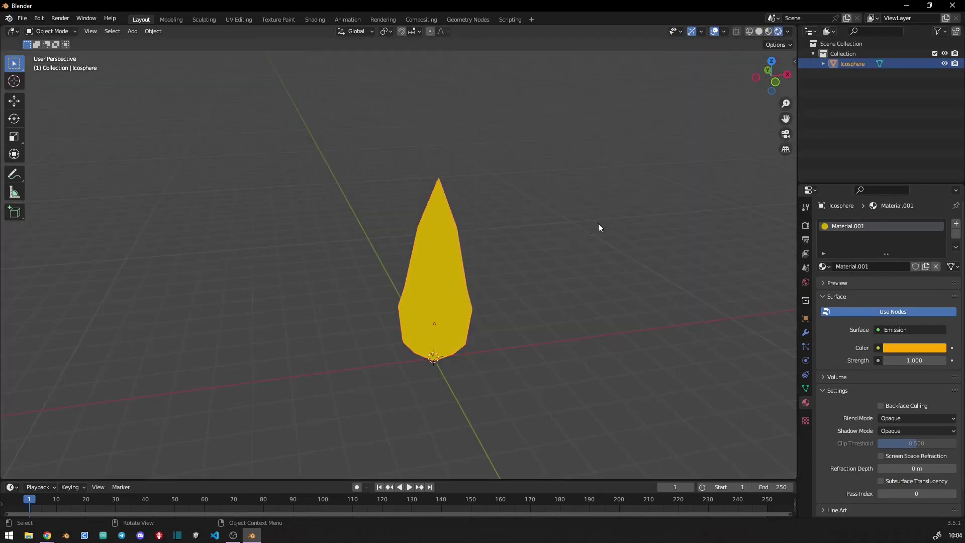
{"action": "scroll", "coordinate": [831, 451], "scroll_direction": "down", "scroll_amount": 2}
{"action": "scroll", "coordinate": [831, 443], "scroll_direction": "up", "scroll_amount": 2}
{"action": "left_click", "coordinate": [806, 225]}
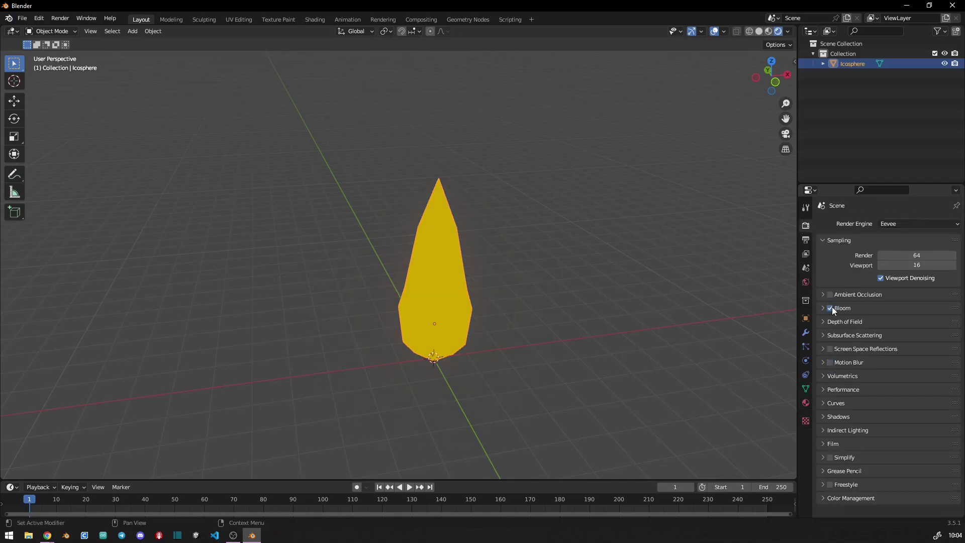
{"action": "left_click", "coordinate": [806, 207]}
{"action": "left_click", "coordinate": [806, 404]}
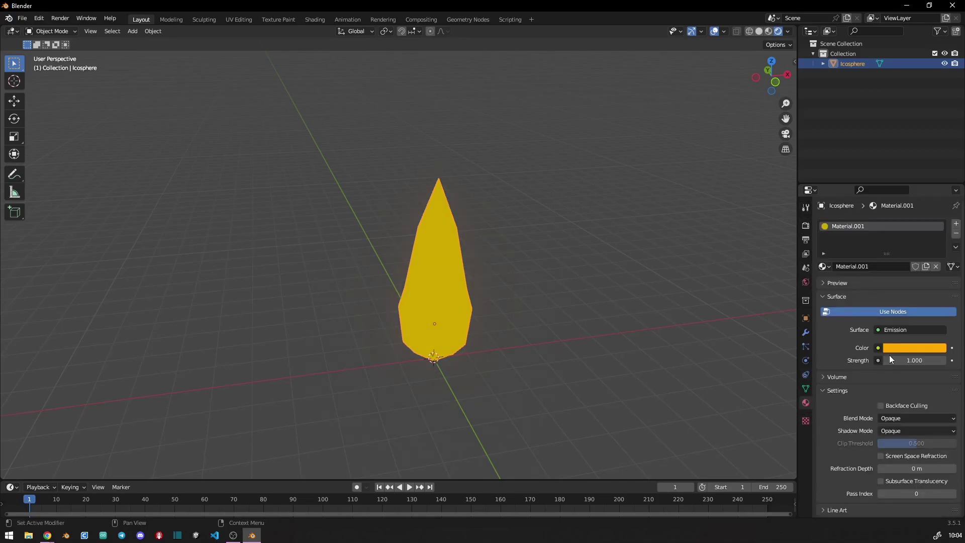
{"action": "left_click_drag", "start_coordinate": [889, 355], "coordinate": [920, 355]}
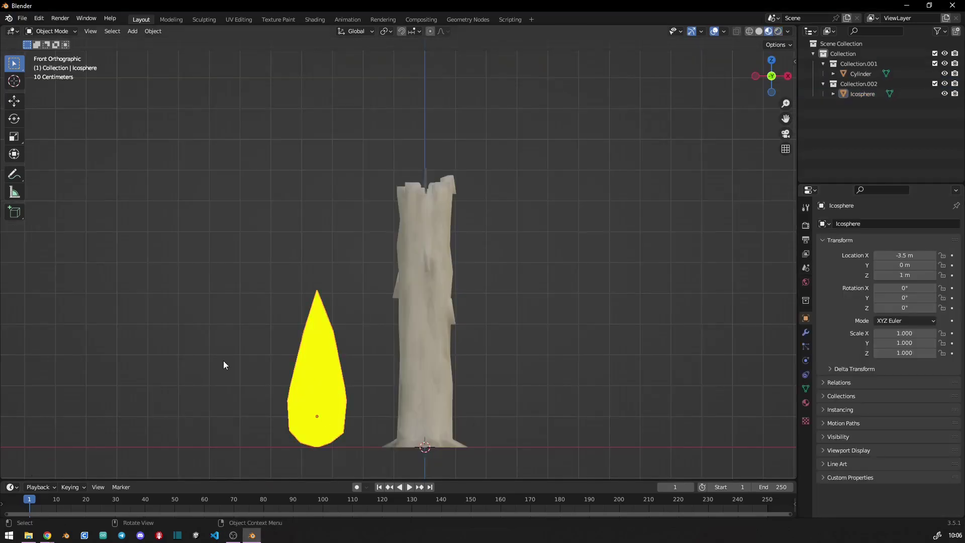
Scale the flame to 0.362 and place it at Z 9.2 m above the wick
{"action": "key", "text": "s"}
{"action": "left_click", "coordinate": [252, 218]}
{"action": "key", "text": "g"}
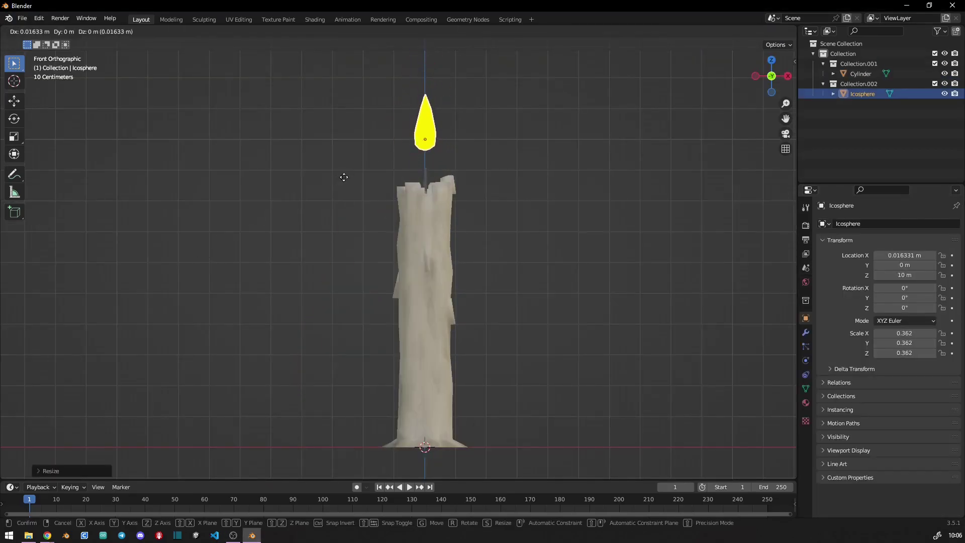
{"action": "key", "text": "z"}
{"action": "left_click", "coordinate": [344, 177]}
{"action": "scroll", "coordinate": [345, 175], "scroll_direction": "up", "scroll_amount": 4}
{"action": "scroll", "coordinate": [403, 308], "scroll_direction": "up", "scroll_amount": 3}
{"action": "key", "text": "g"}
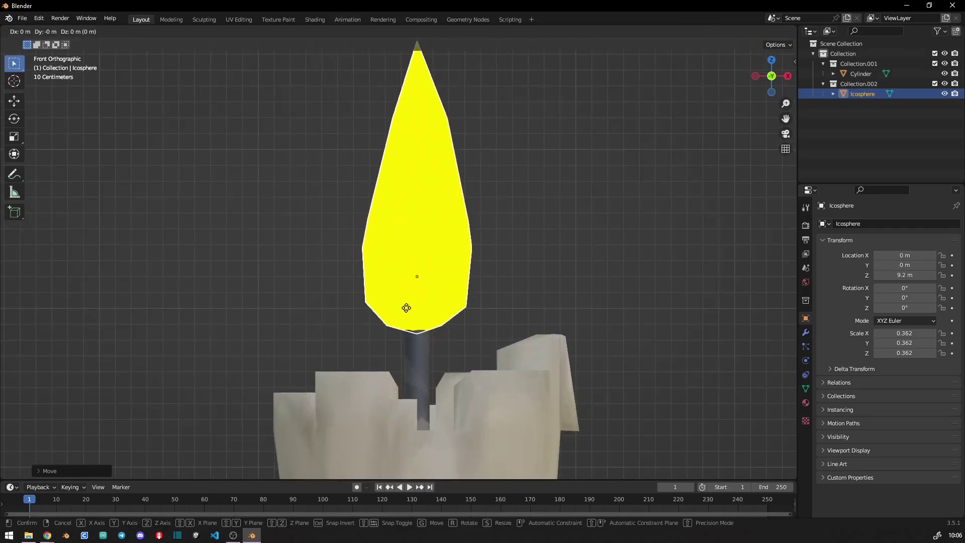
{"action": "left_click", "coordinate": [407, 308]}
{"action": "scroll", "coordinate": [392, 296], "scroll_direction": "down", "scroll_amount": 5}
{"action": "middle_click_drag", "start_coordinate": [378, 285], "coordinate": [382, 260]}
Preview the candle in rendered shading and set the render engine to Cycles
{"action": "left_click", "coordinate": [778, 31]}
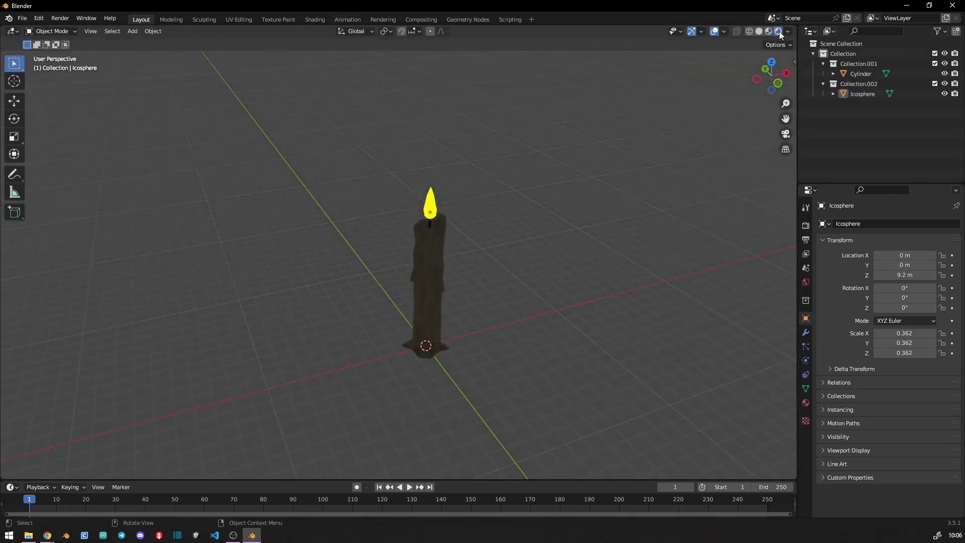
{"action": "scroll", "coordinate": [403, 179], "scroll_direction": "up", "scroll_amount": 3}
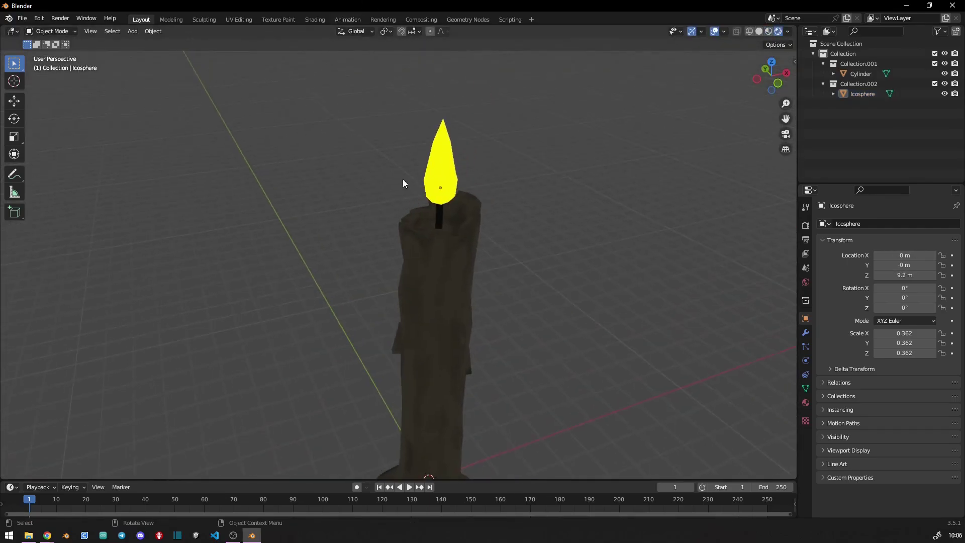
{"action": "left_click", "coordinate": [806, 403]}
{"action": "left_click", "coordinate": [806, 225]}
{"action": "left_click", "coordinate": [896, 224]}
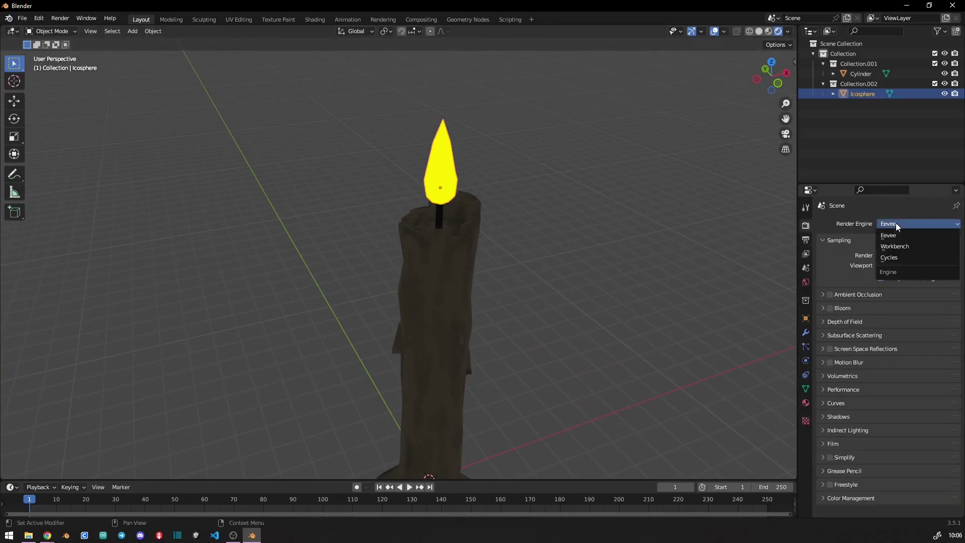
{"action": "left_click", "coordinate": [889, 257]}
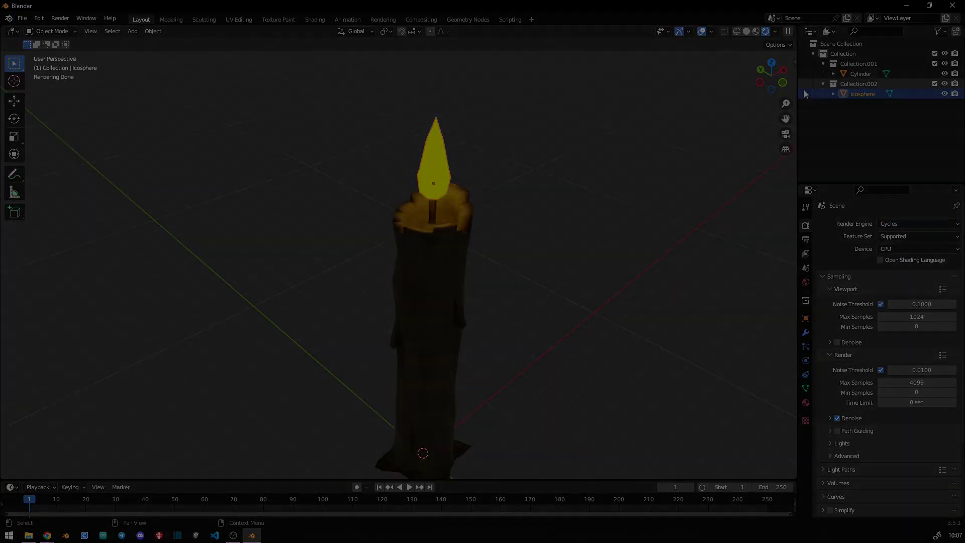